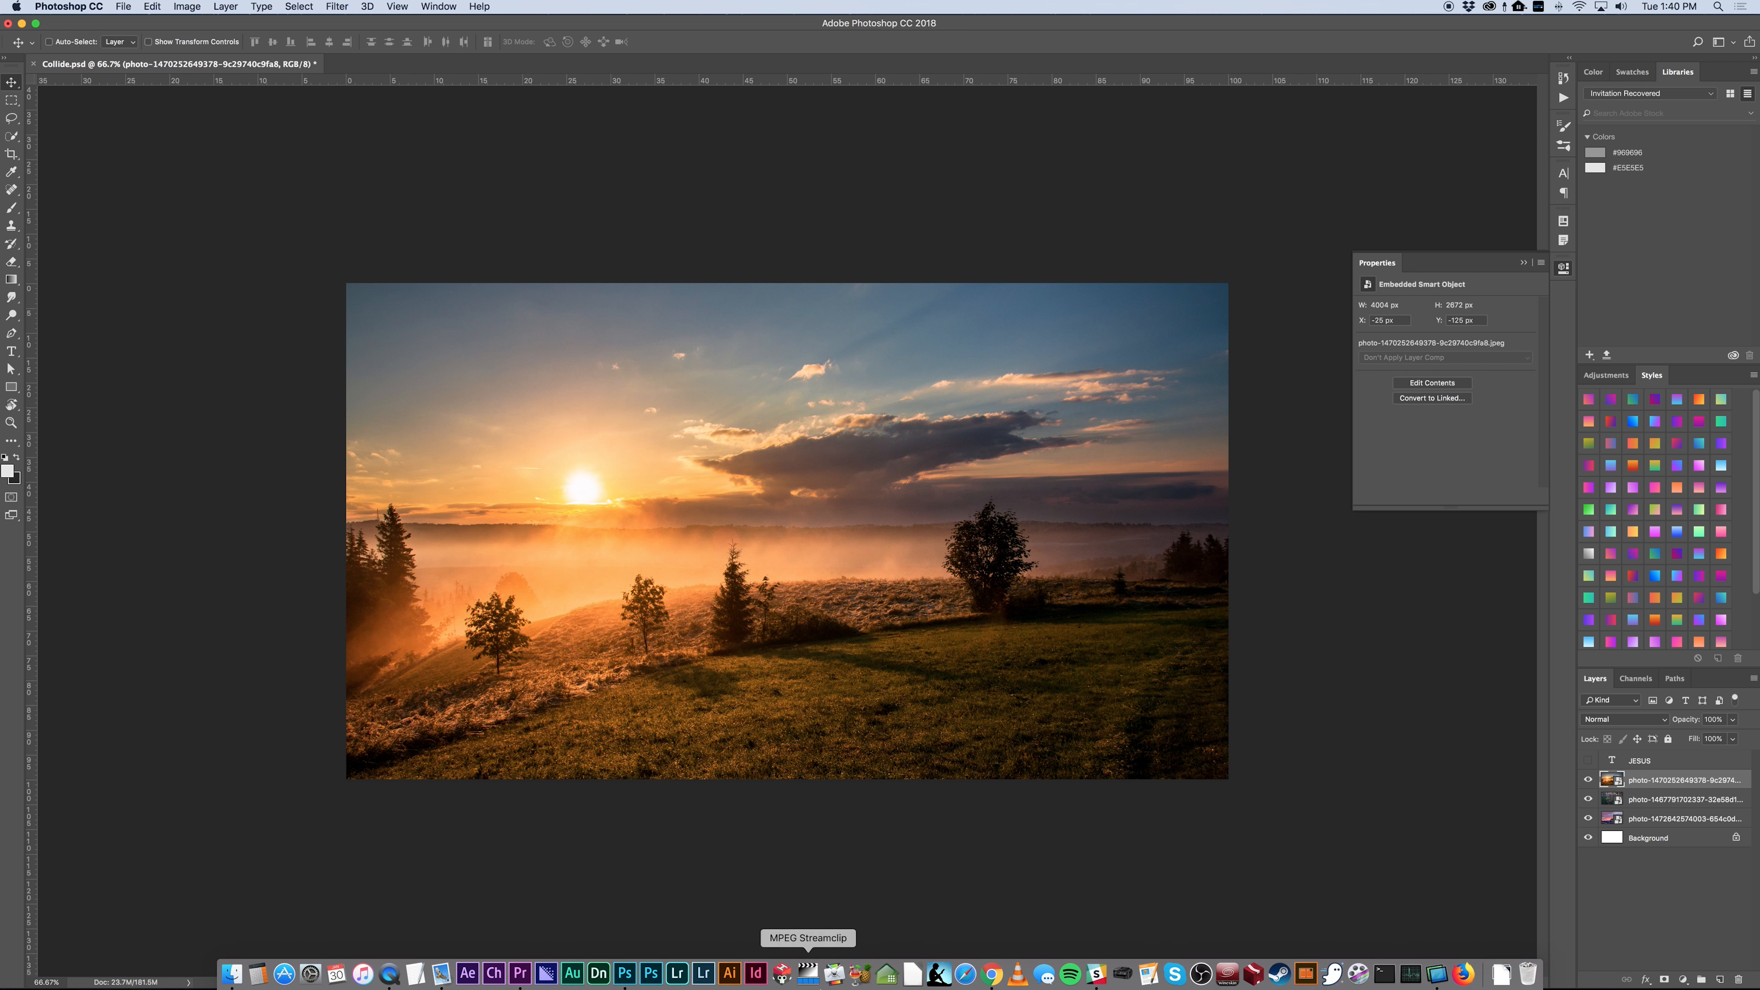
- Switch to Chrome and browse the Pro Church Media free photo collections and the Unsplash Easter collection
left_click(991, 983)
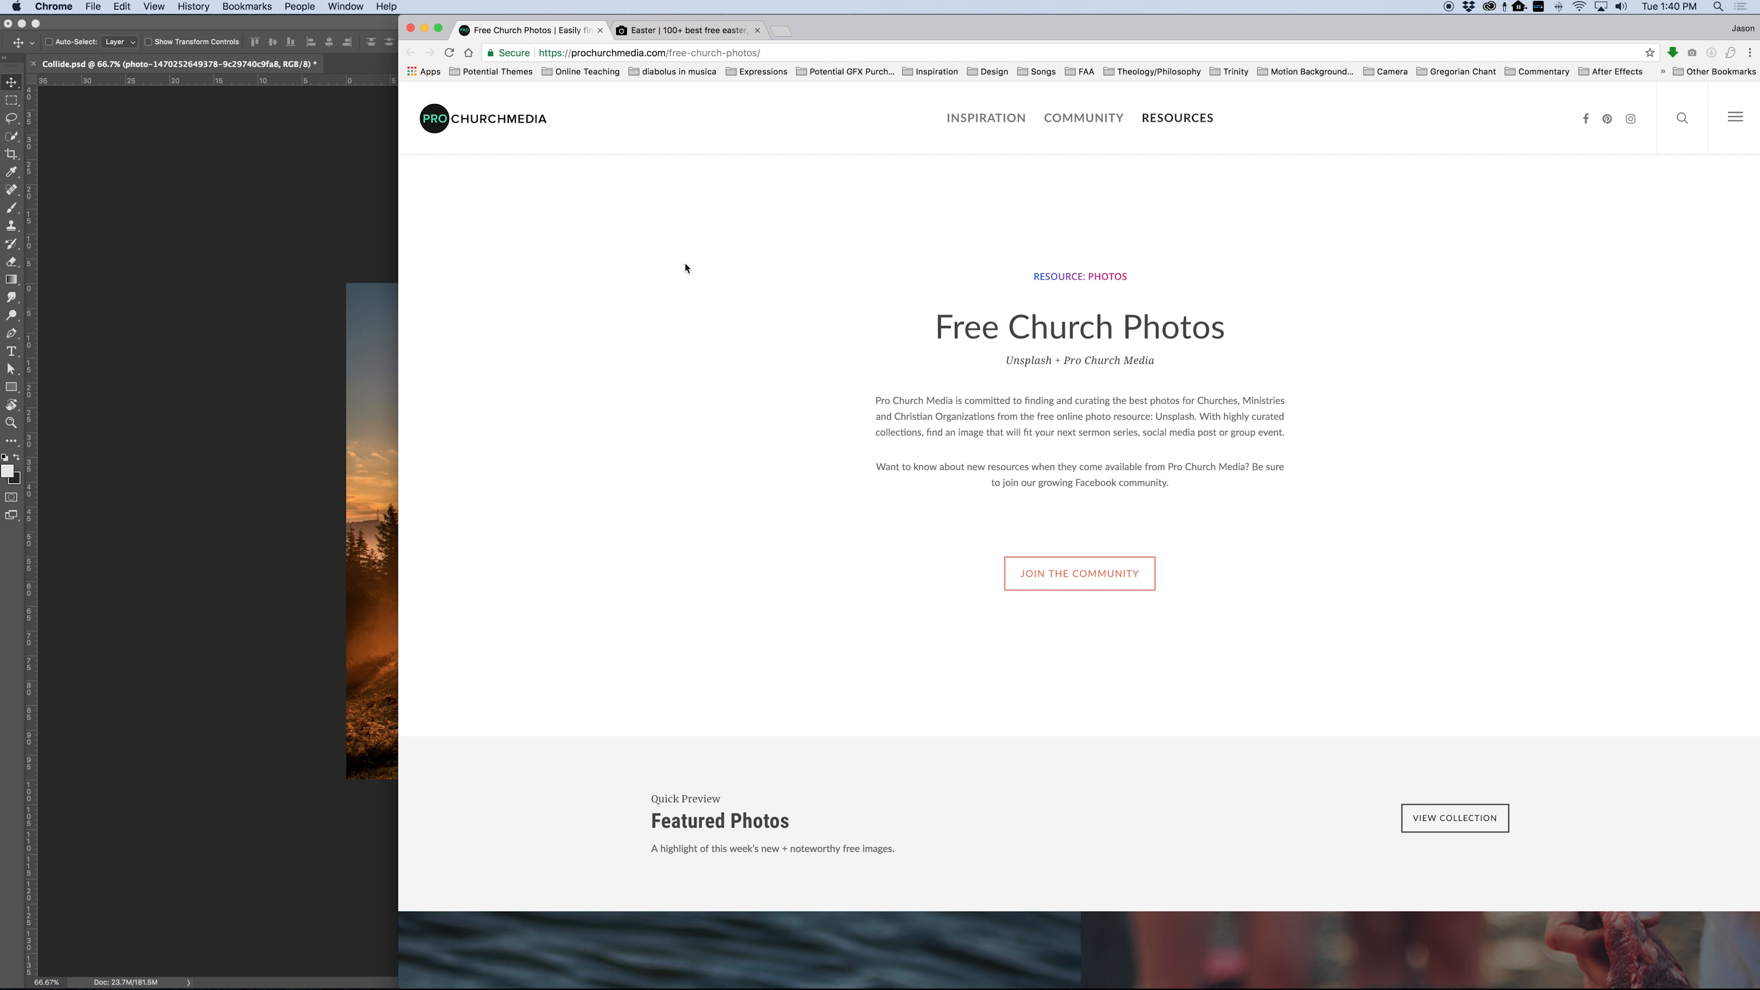
scroll(683, 266, "down", 10)
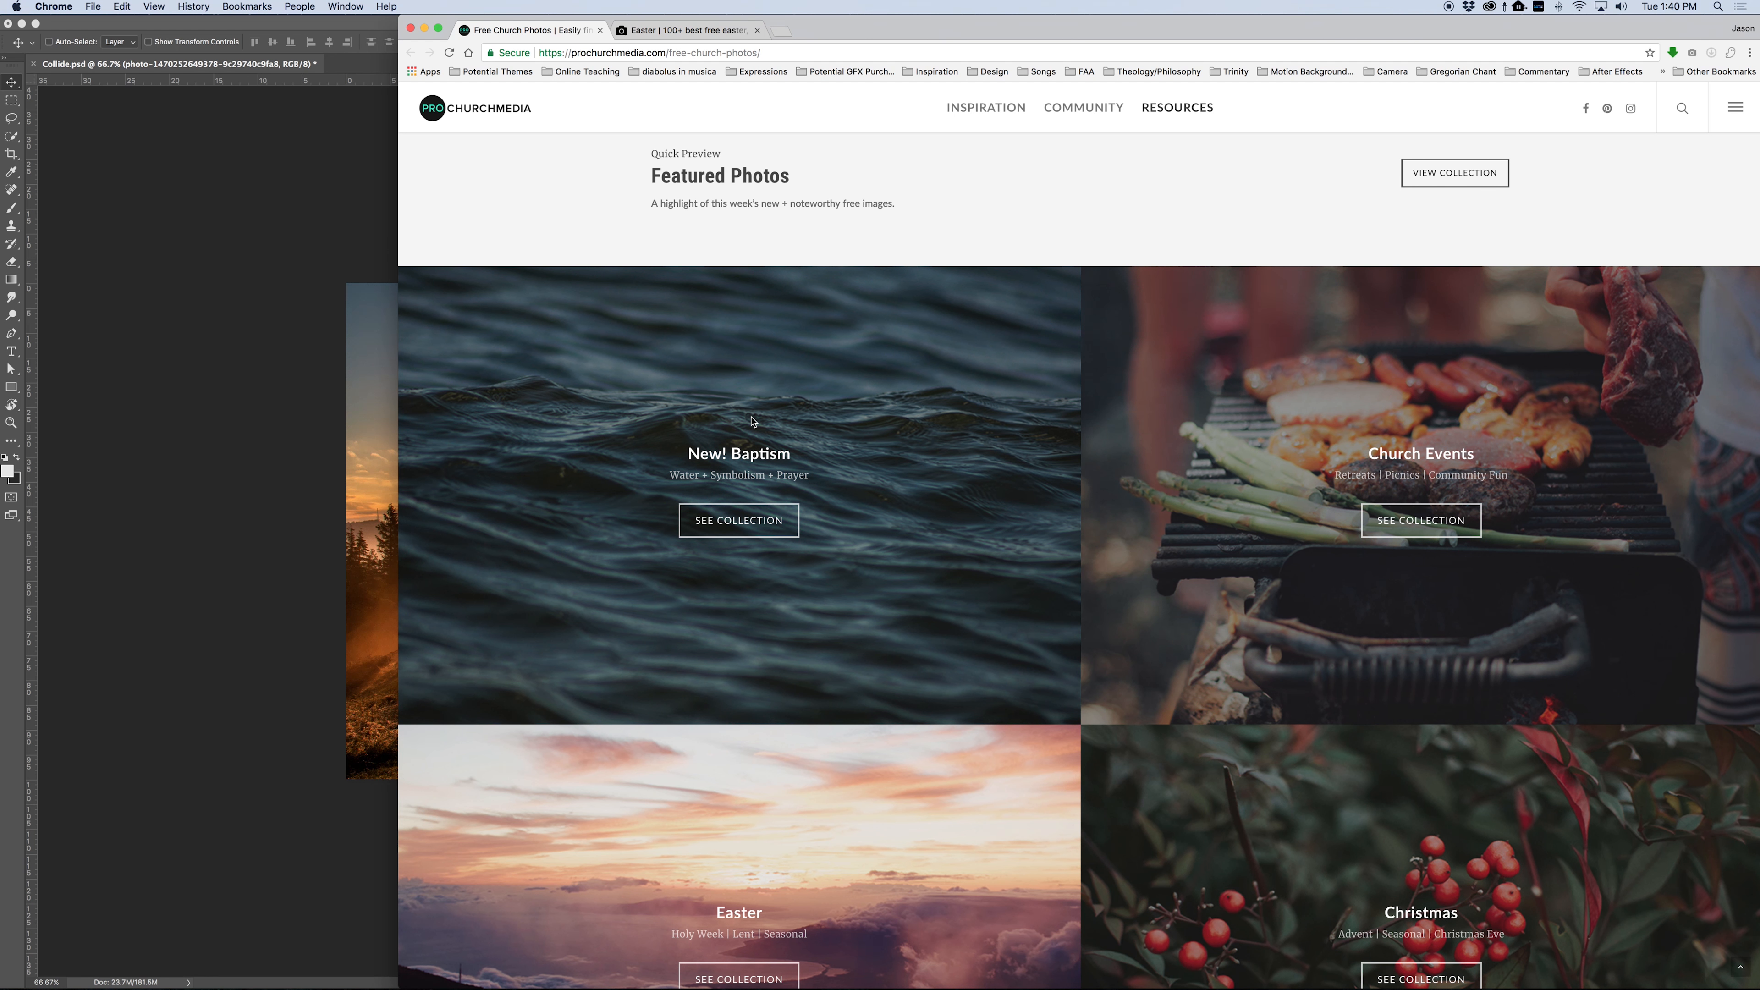
scroll(753, 421, "down", 4)
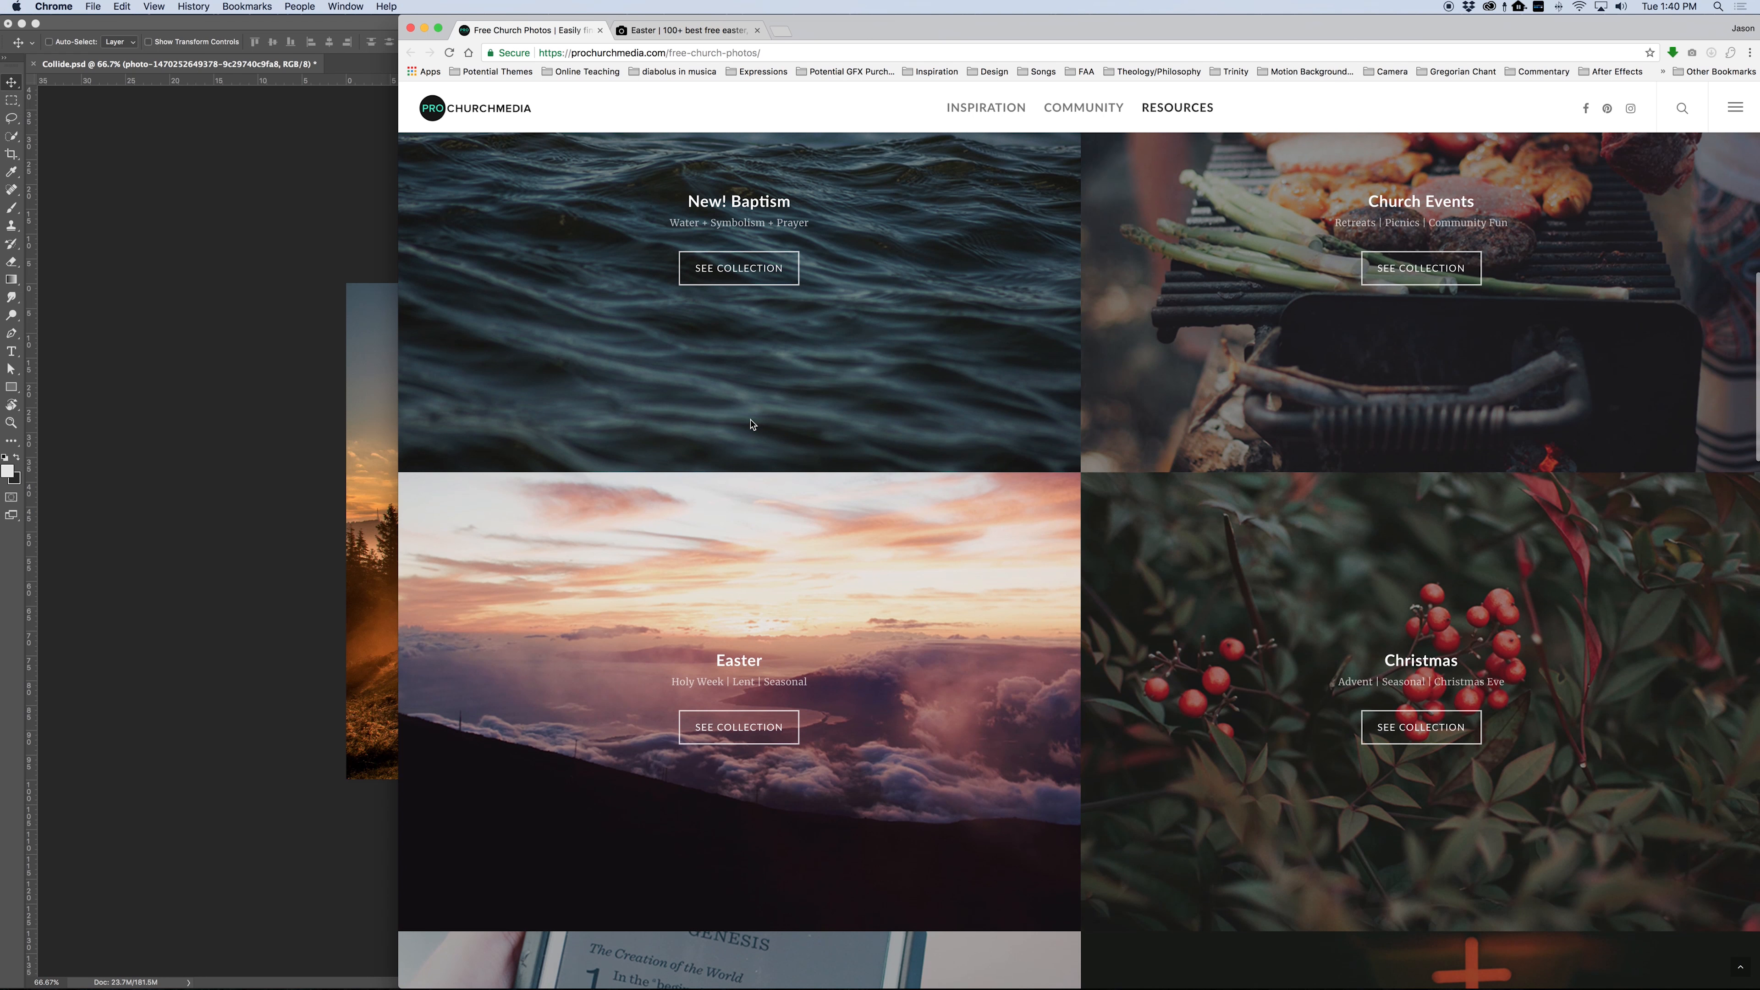
left_click(687, 34)
scroll(561, 431, "down", 2)
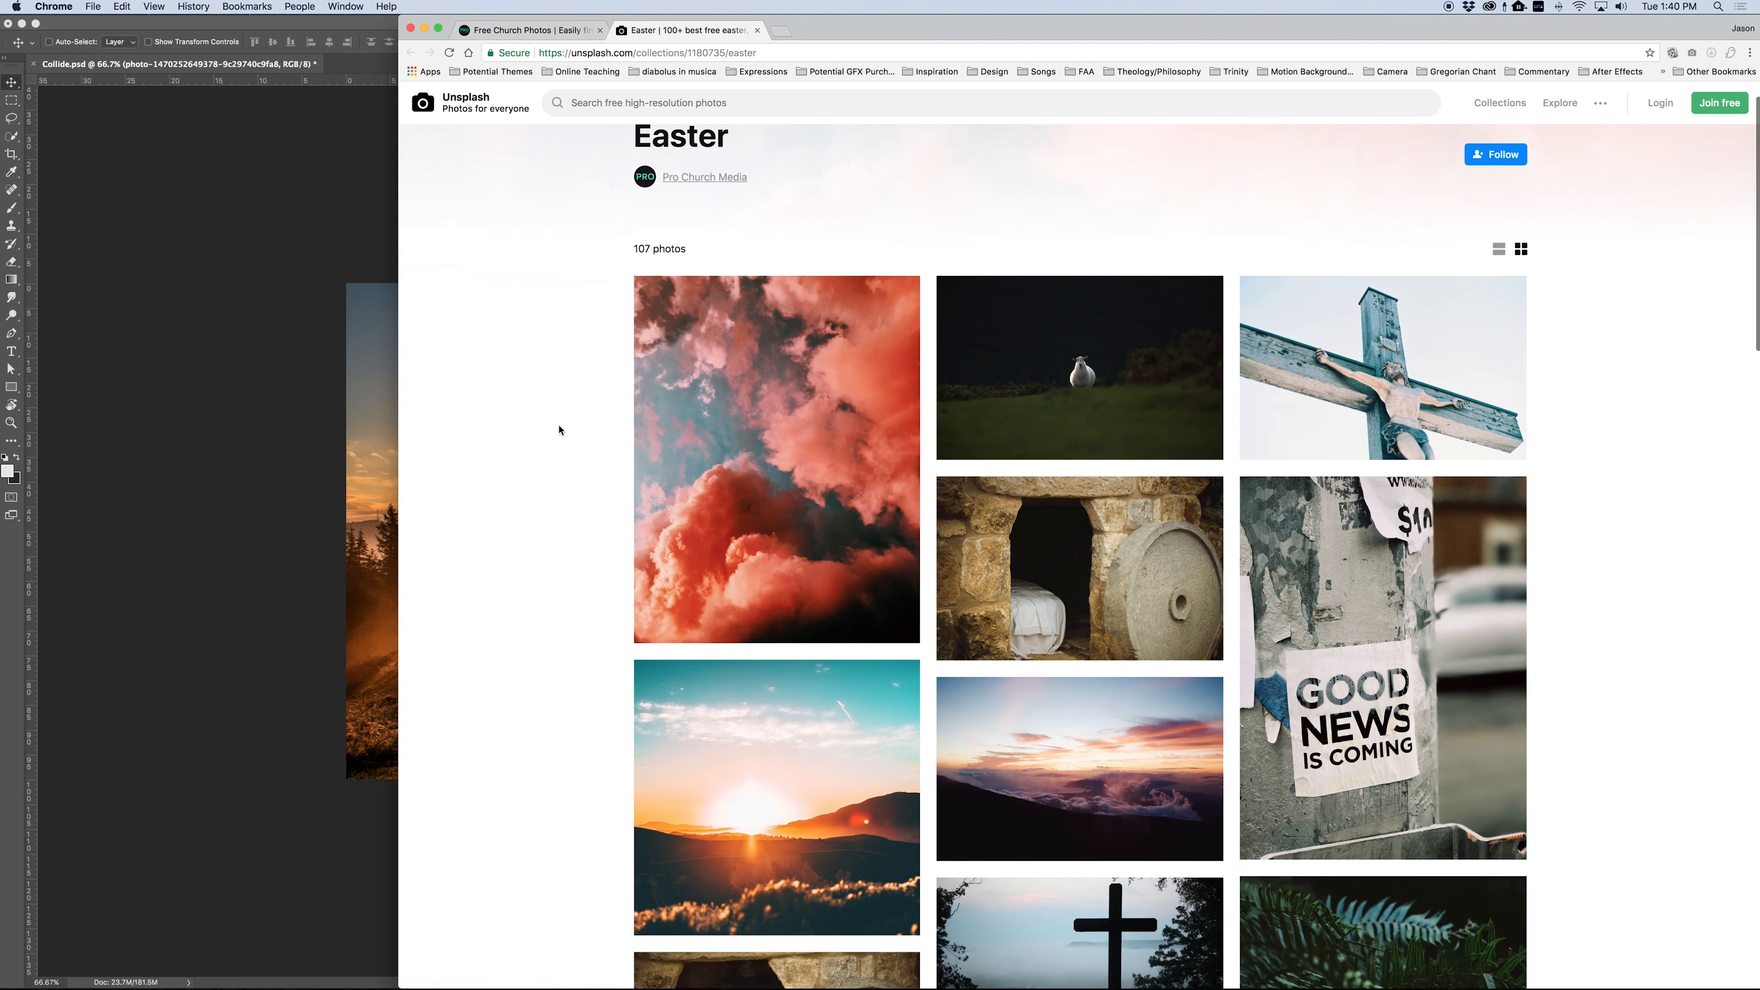
scroll(560, 430, "down", 1)
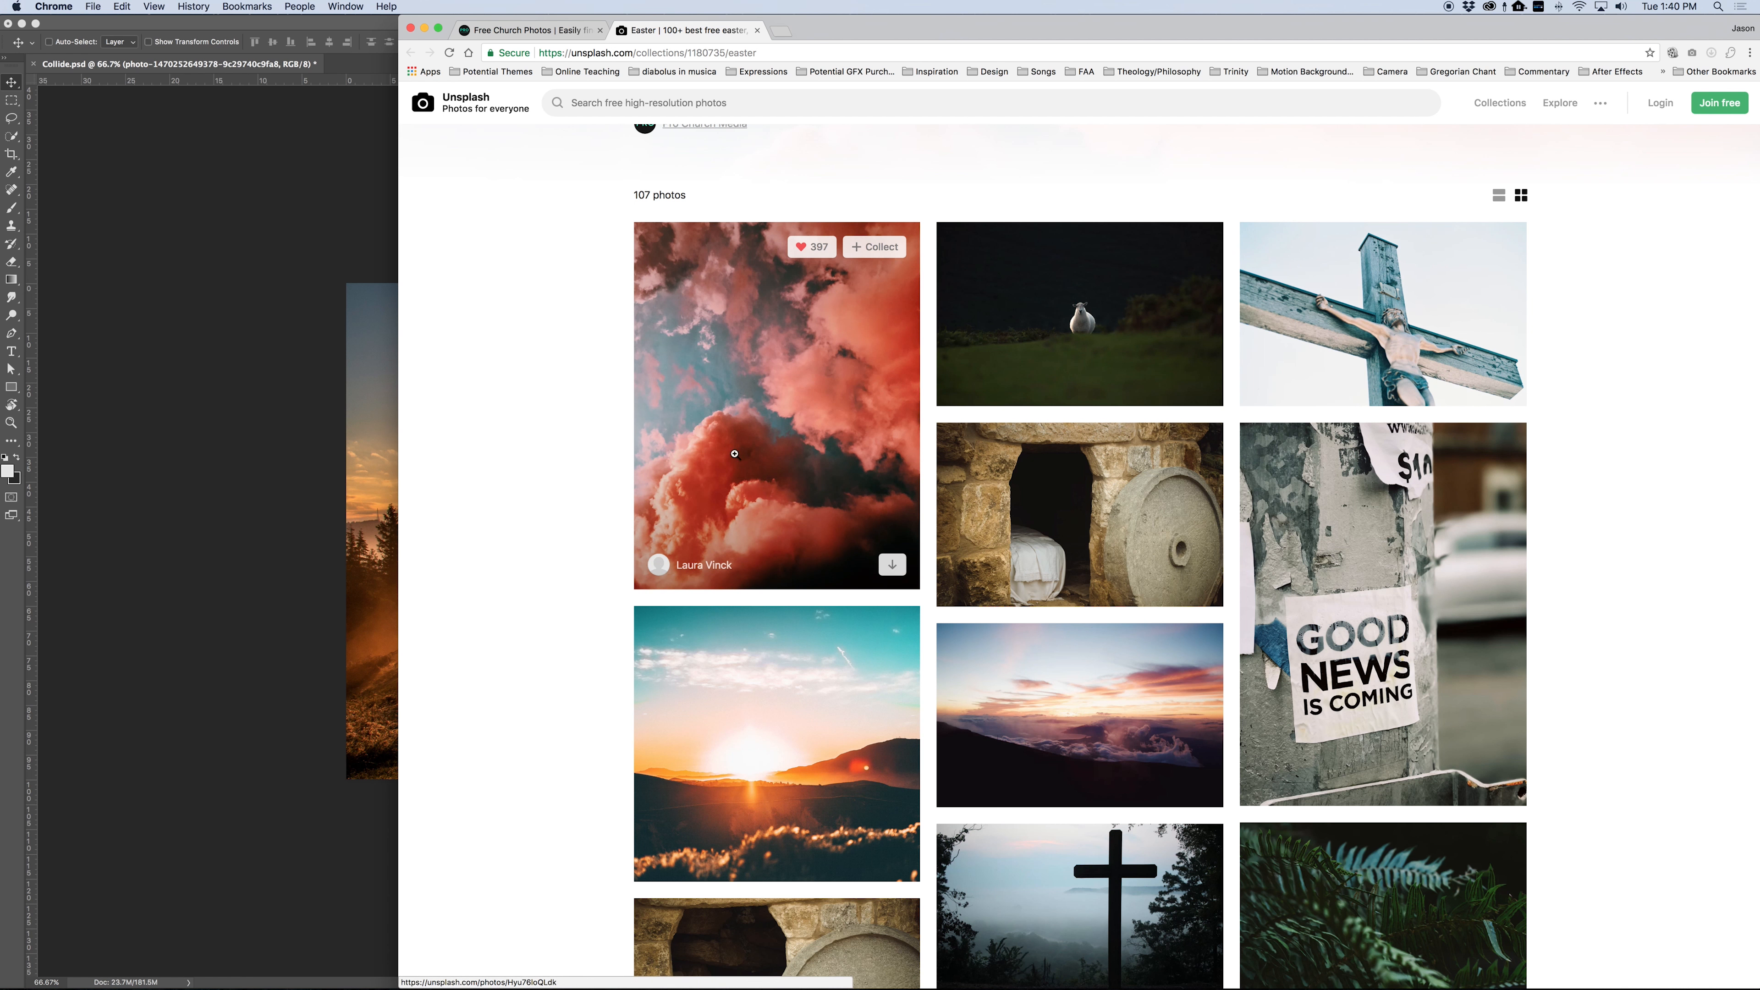
scroll(757, 437, "down", 5)
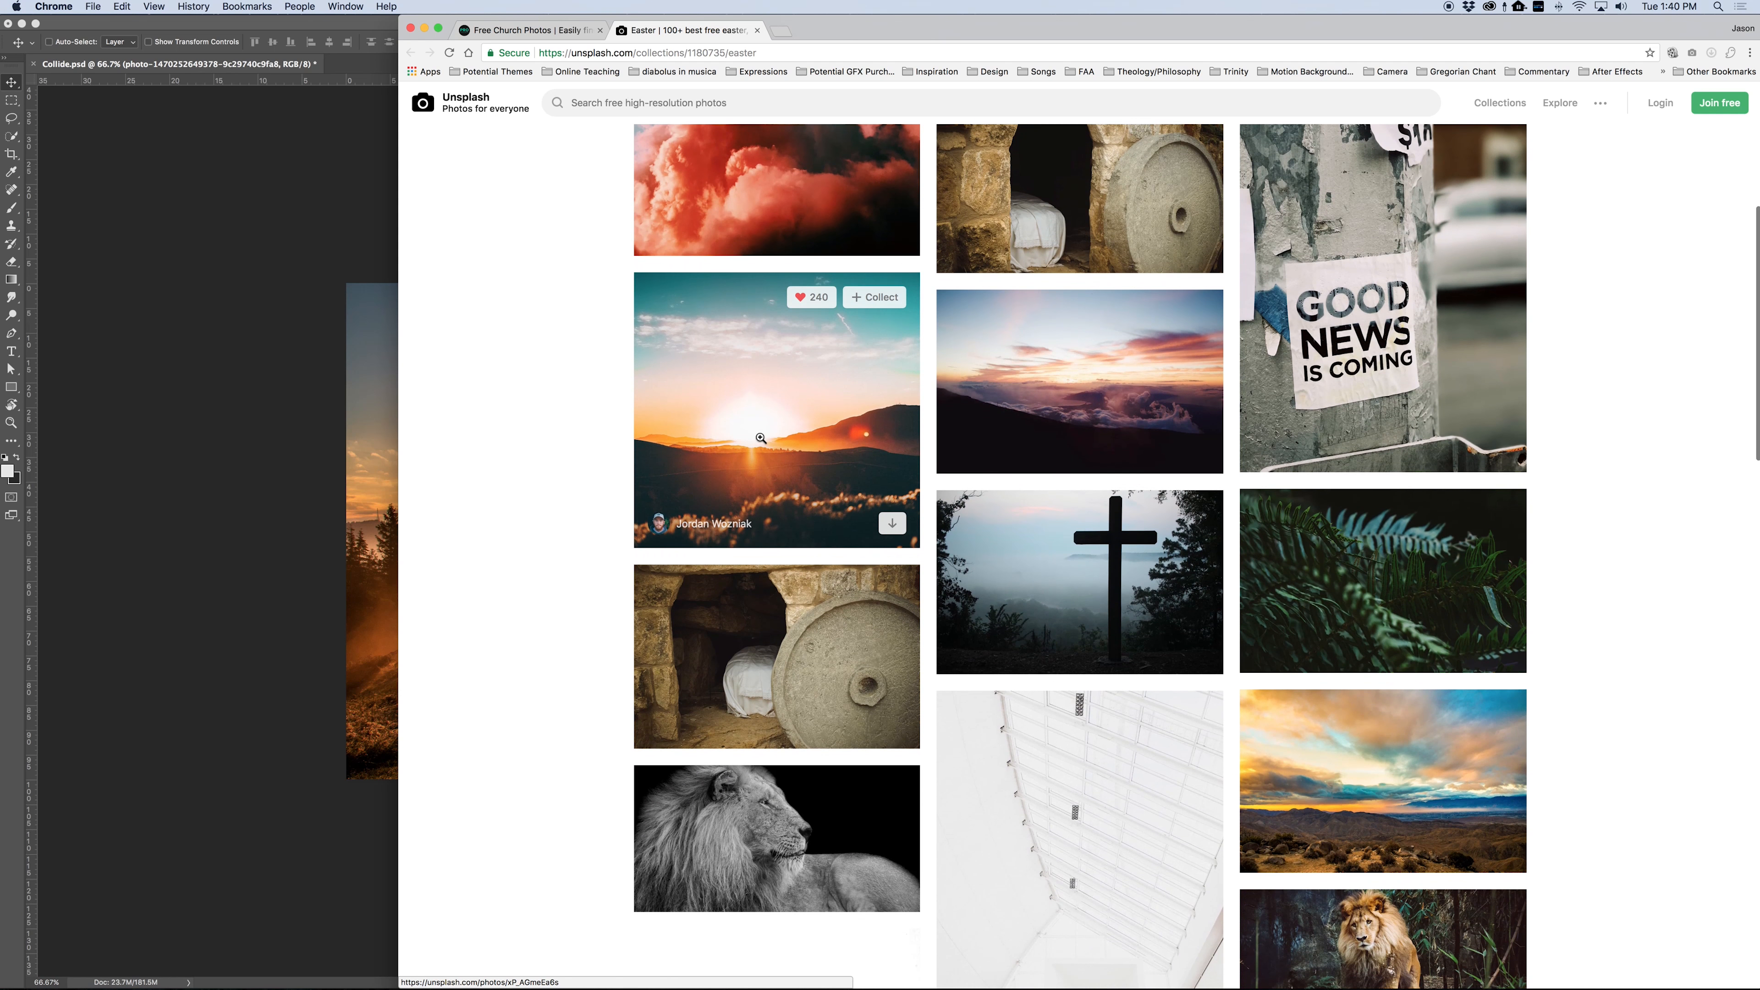
scroll(760, 437, "down", 1)
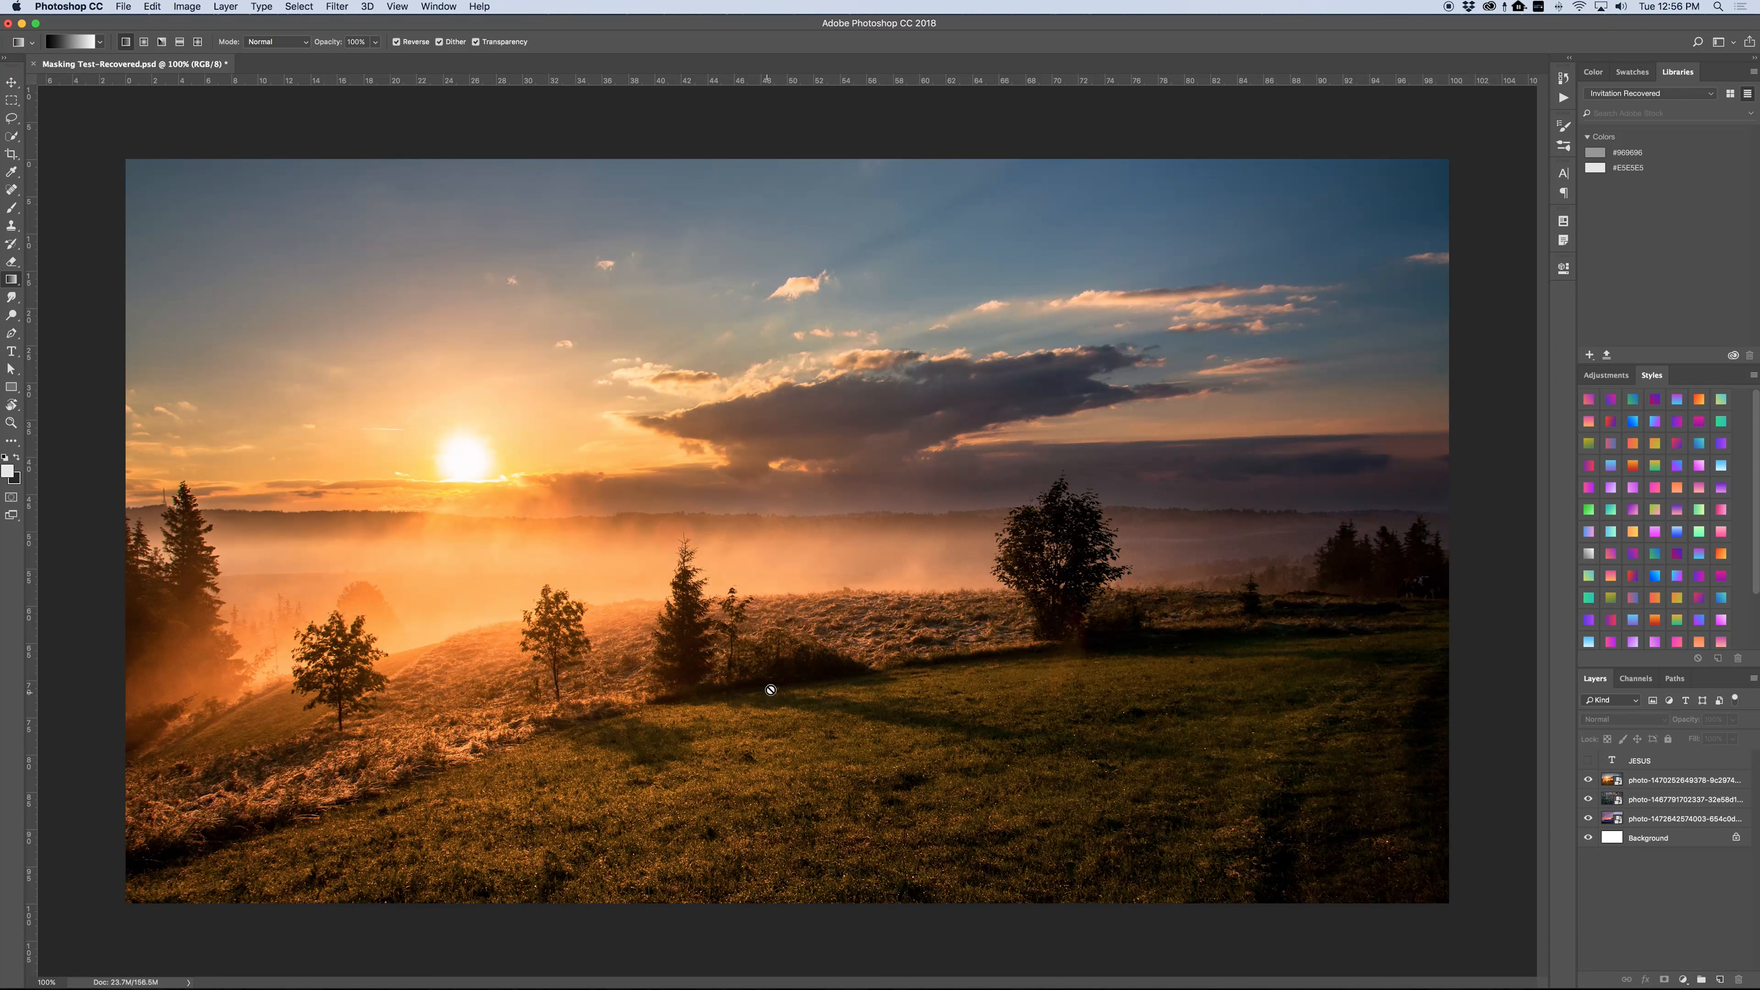
- Show the JESUS text layer and move it directly below the sunset photo layer
left_click(1588, 761)
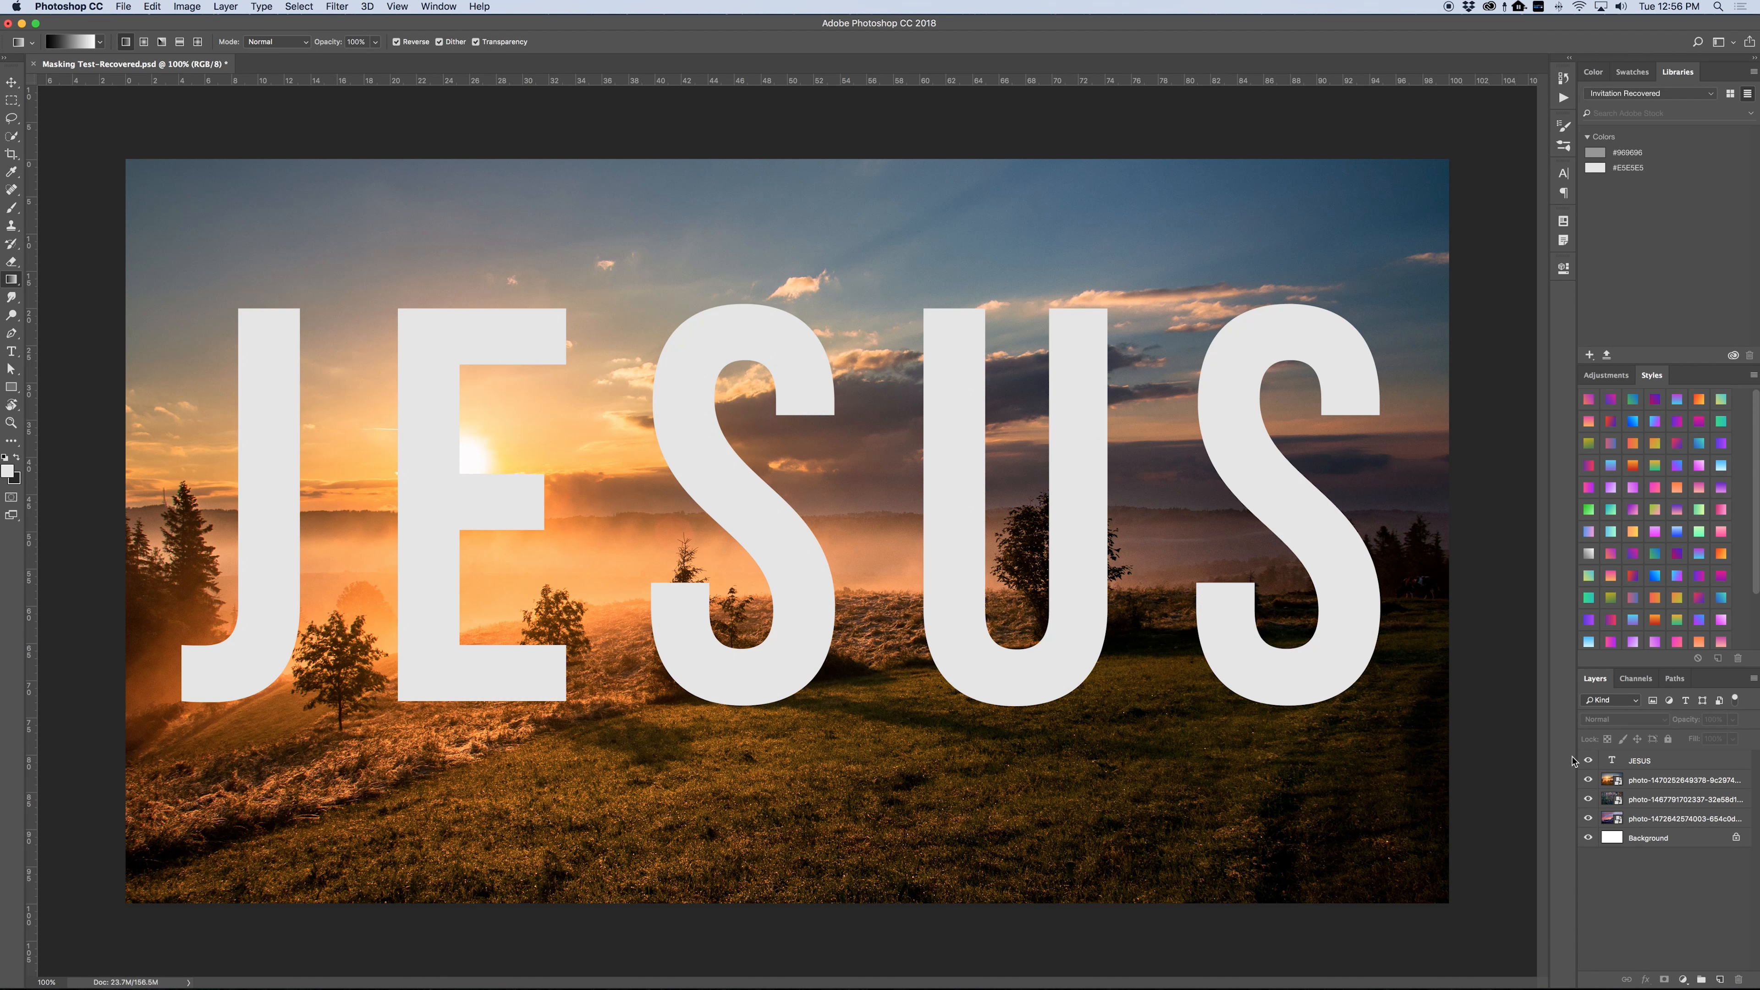
left_click(1664, 763)
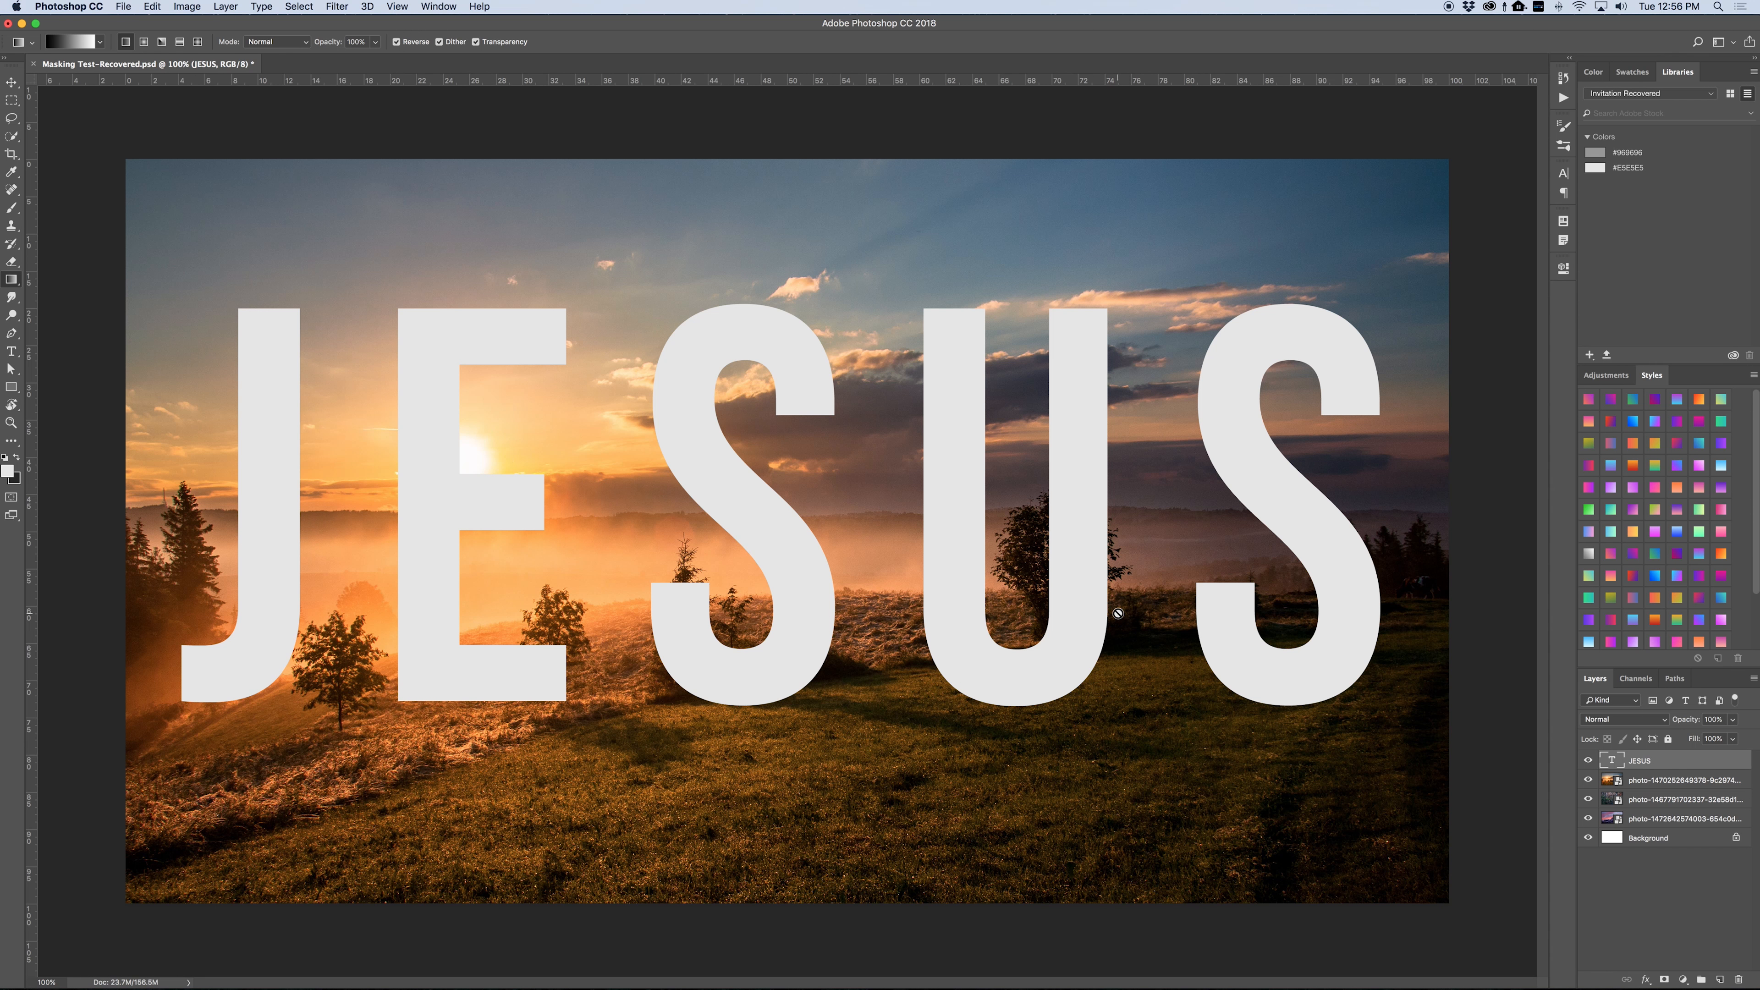
key("v")
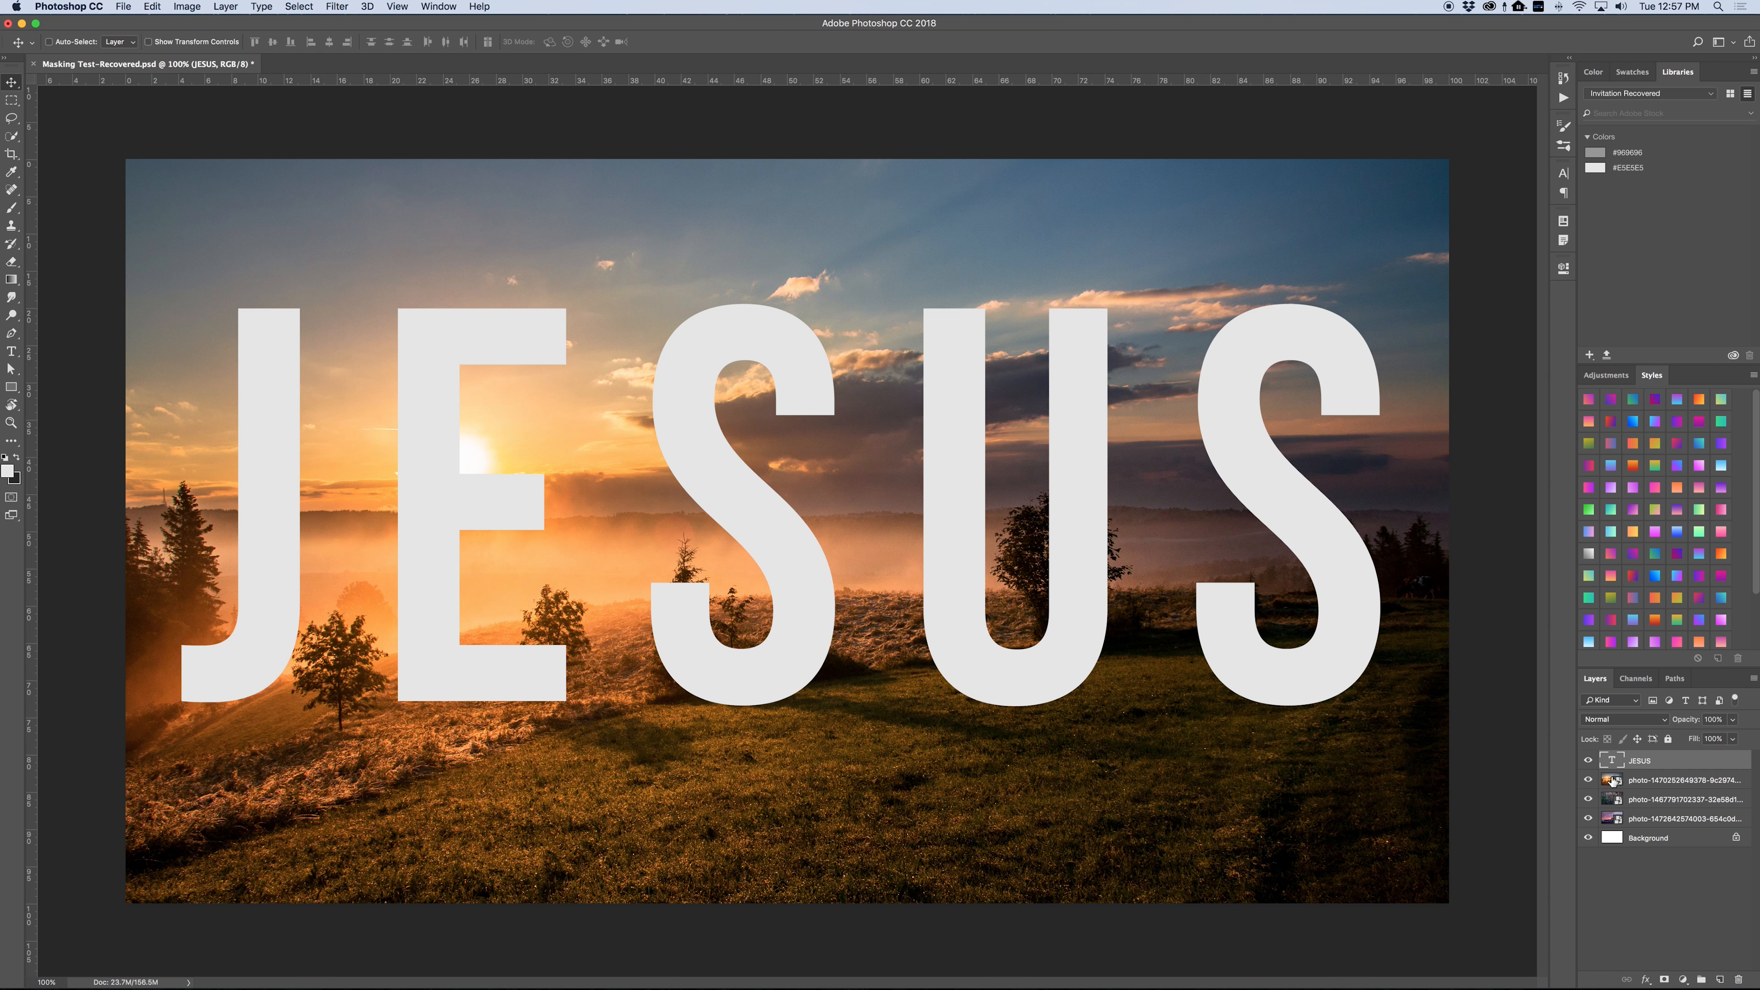
left_click_drag(1634, 766, 1640, 797)
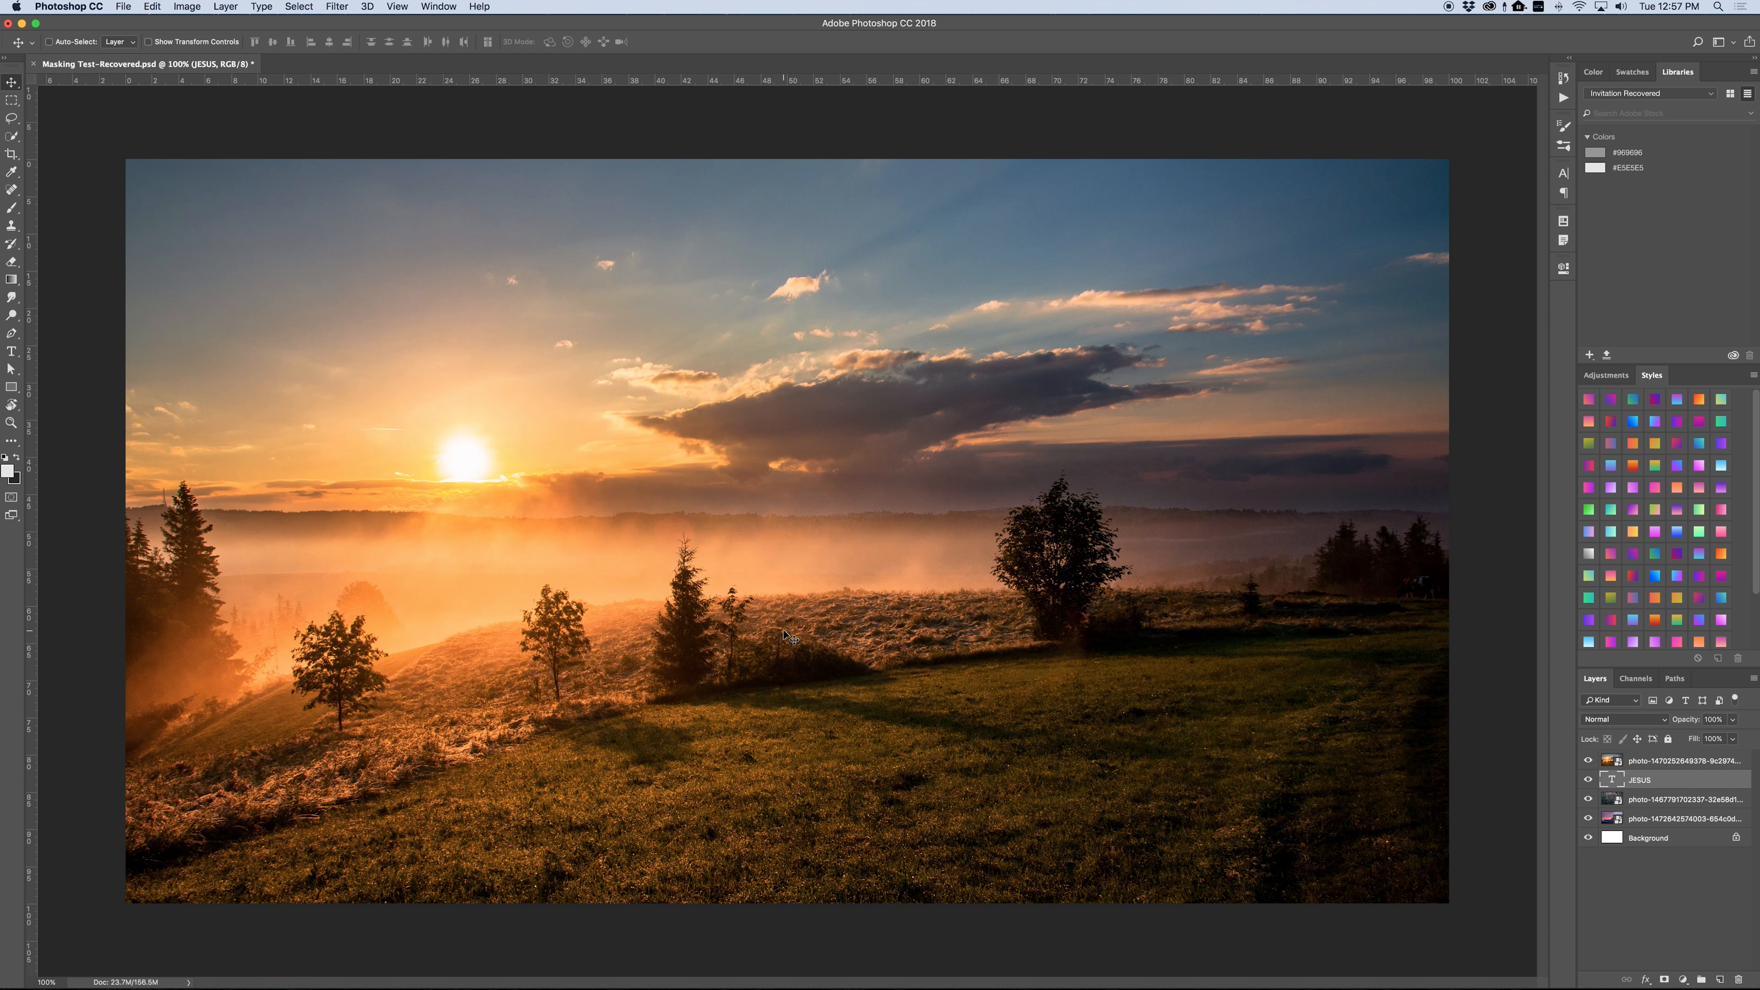
- Clip the sunset photo to the JESUS text with a clipping mask and hide the two other photo layers
left_click(1654, 761)
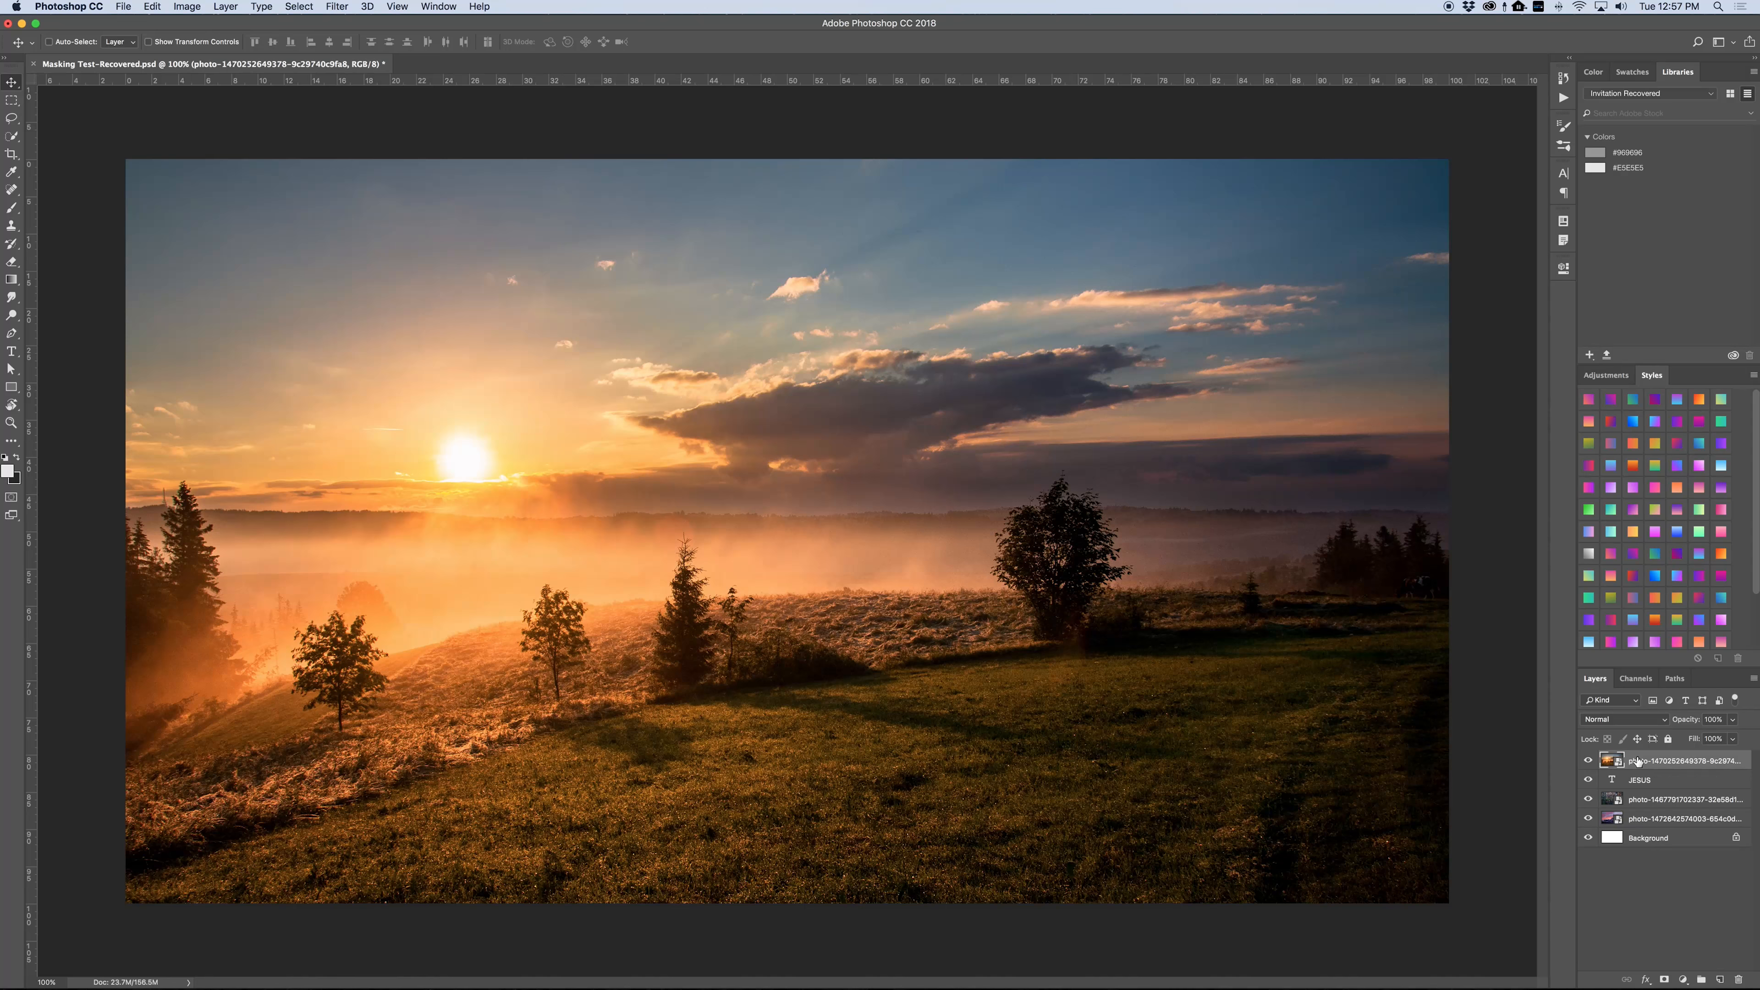
right_click(1666, 765)
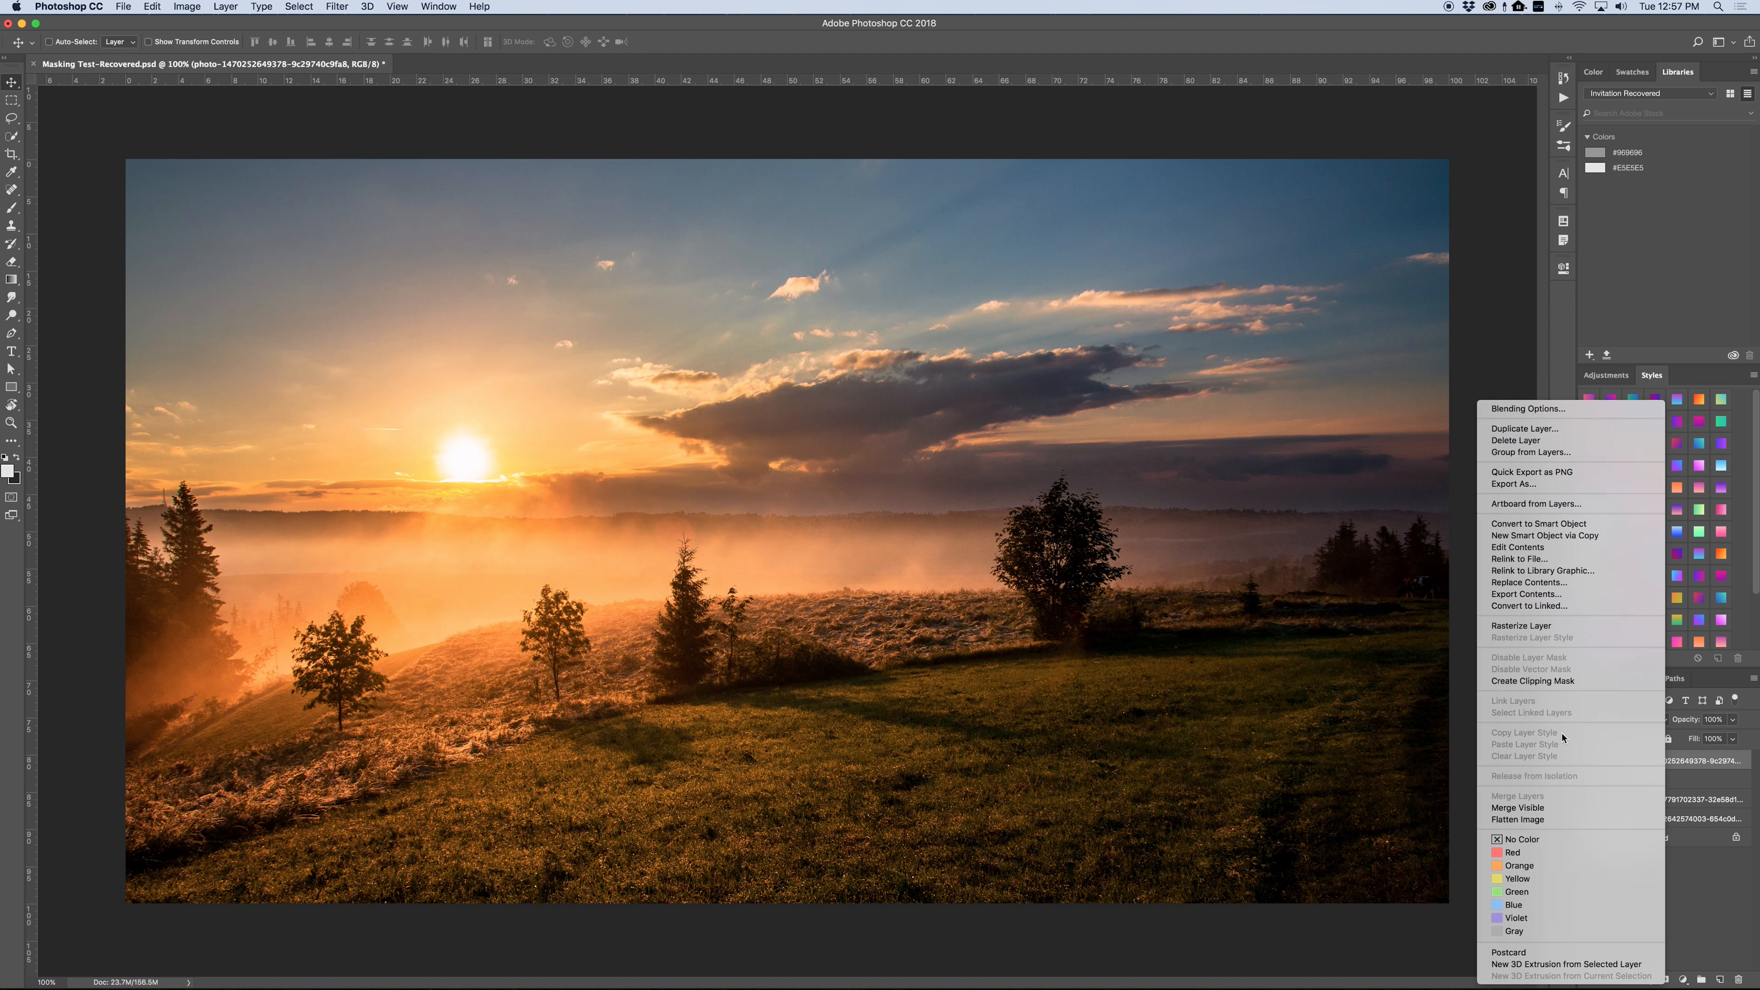
left_click(1525, 681)
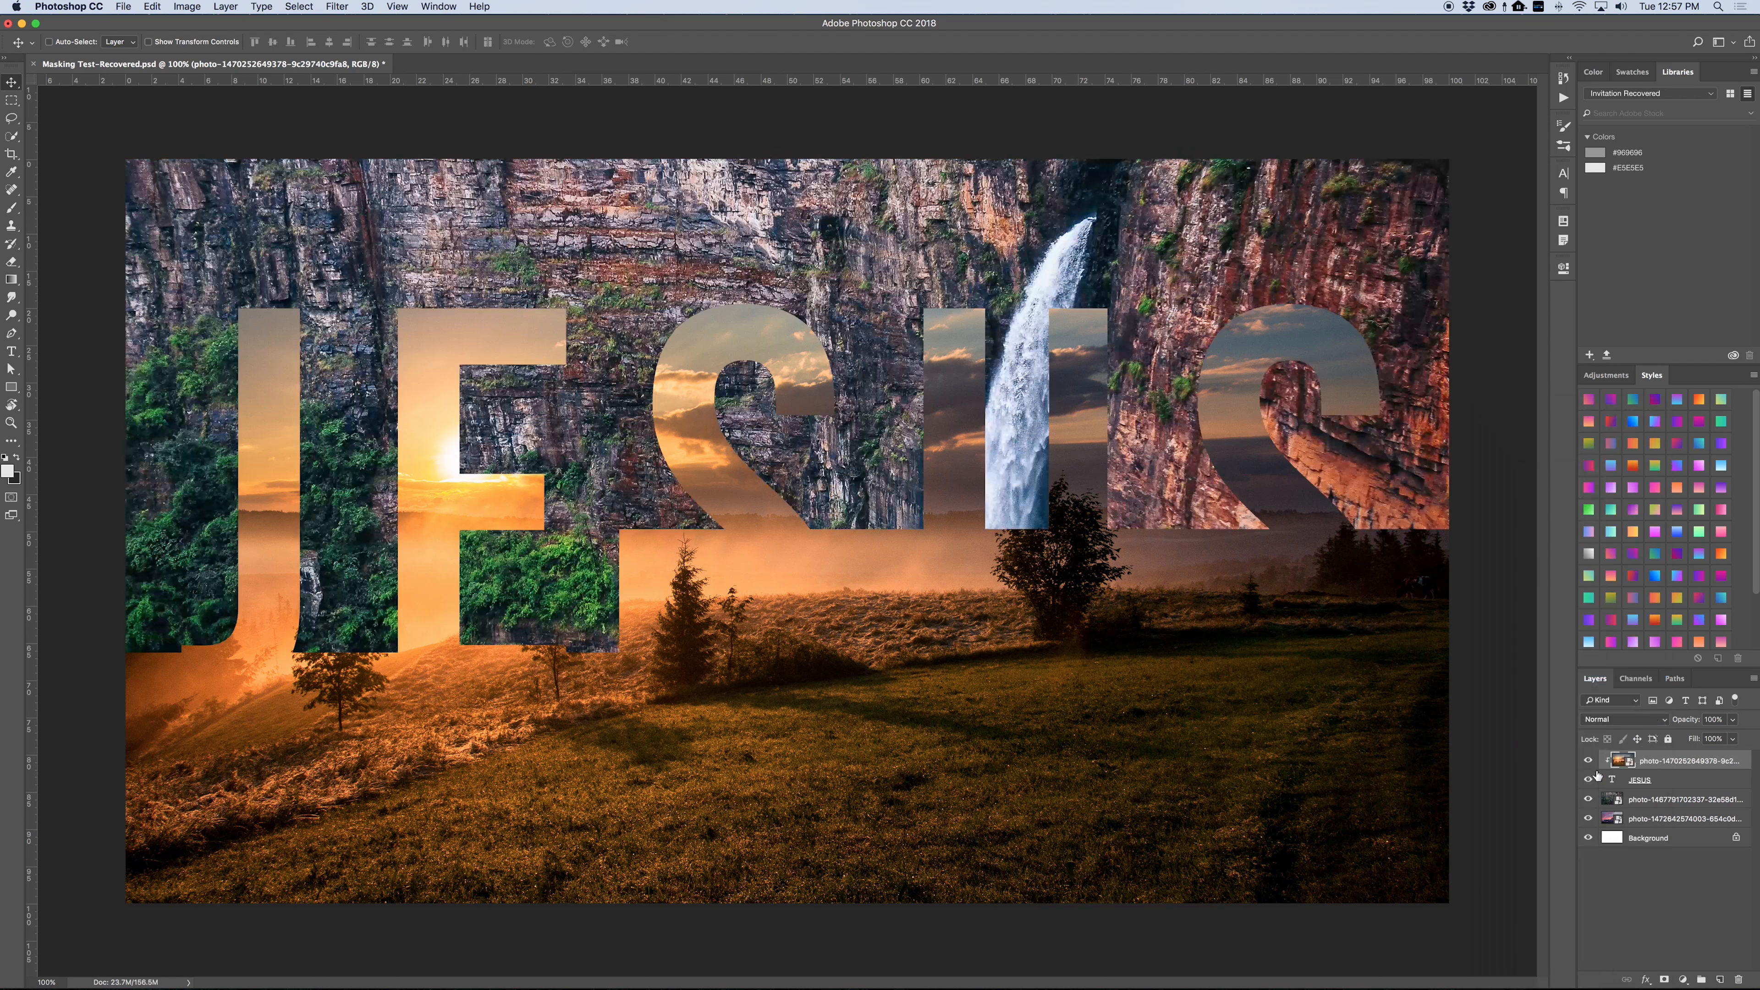
left_click(1588, 818)
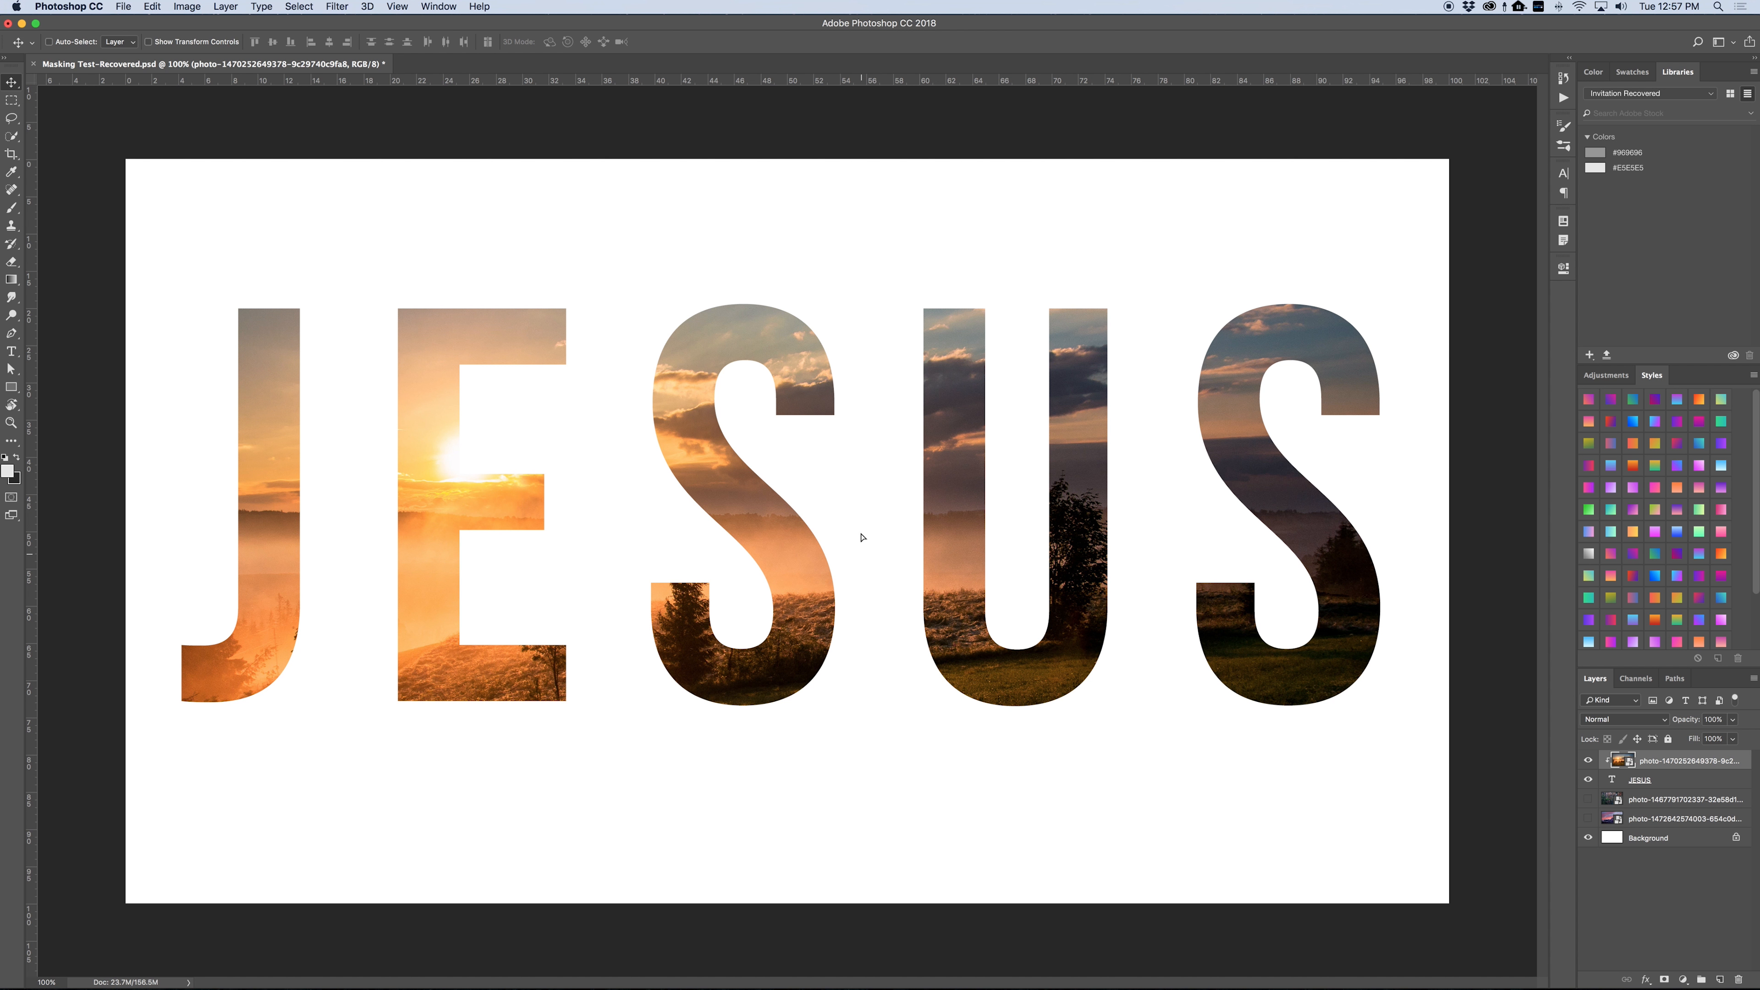
- Reposition the clipped sunset photo inside the JESUS letters and scale it up to about 401%
left_click_drag(858, 529, 897, 568)
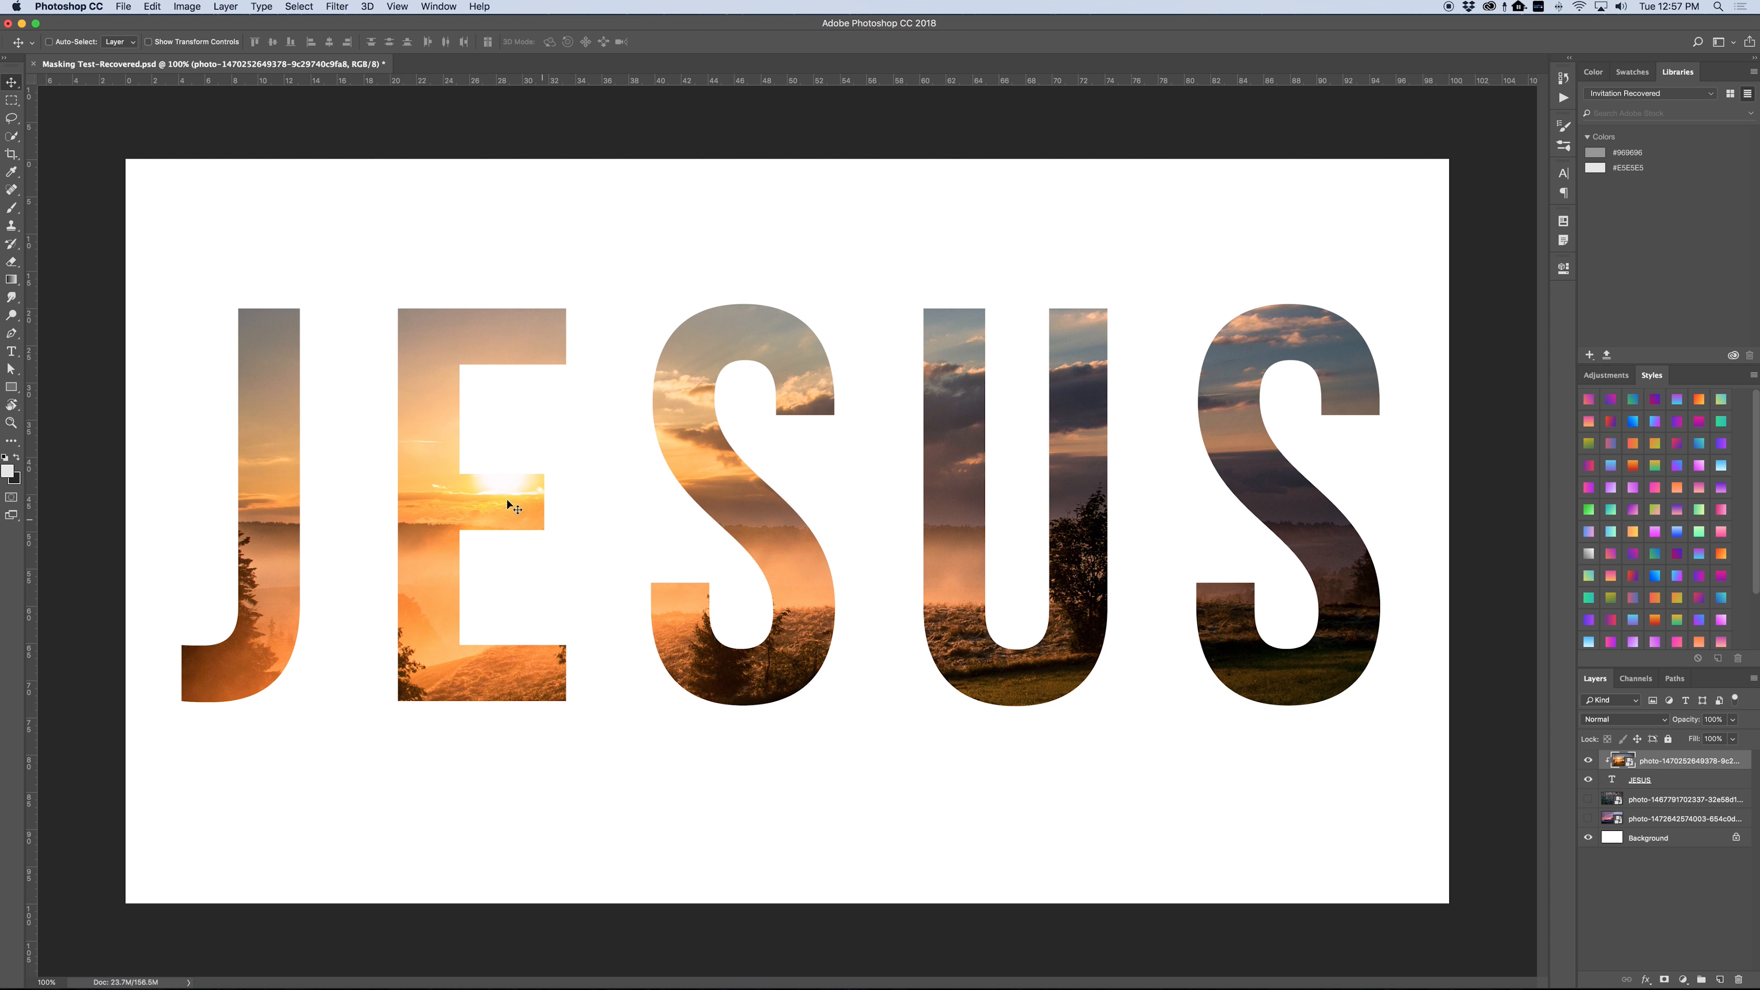
left_click_drag(565, 512, 591, 504)
key("ctrl+t")
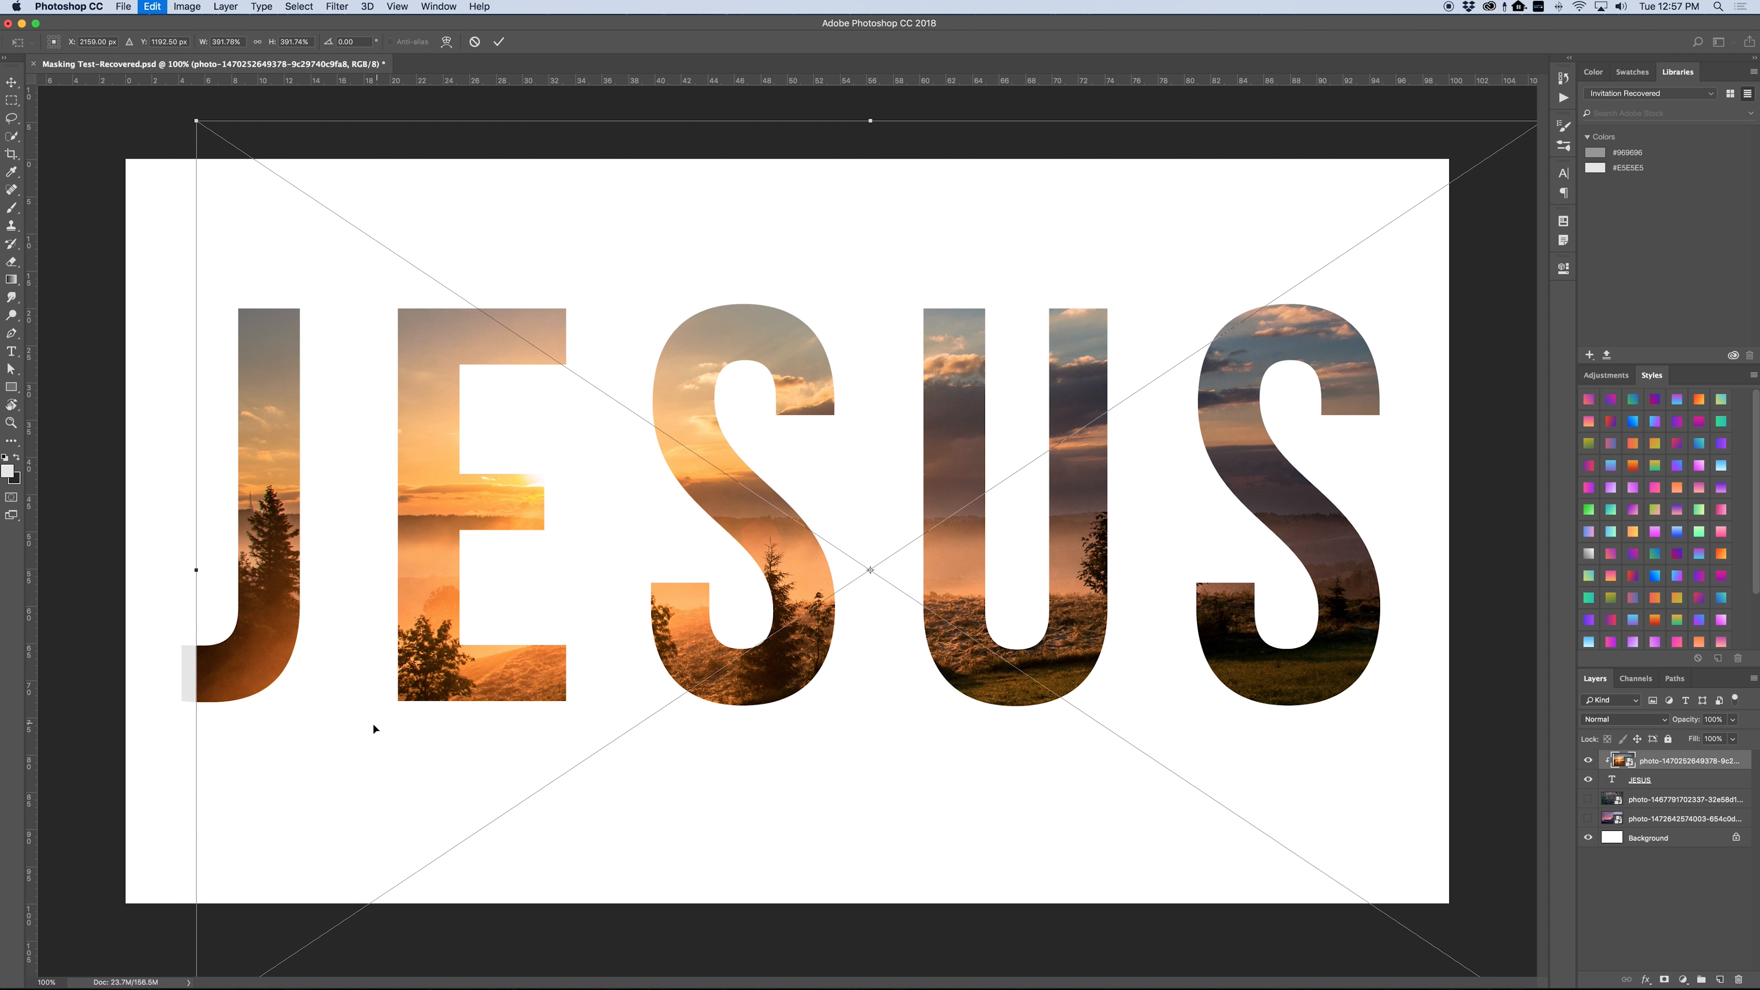
left_click_drag(196, 120, 168, 102)
left_click_drag(507, 483, 525, 499)
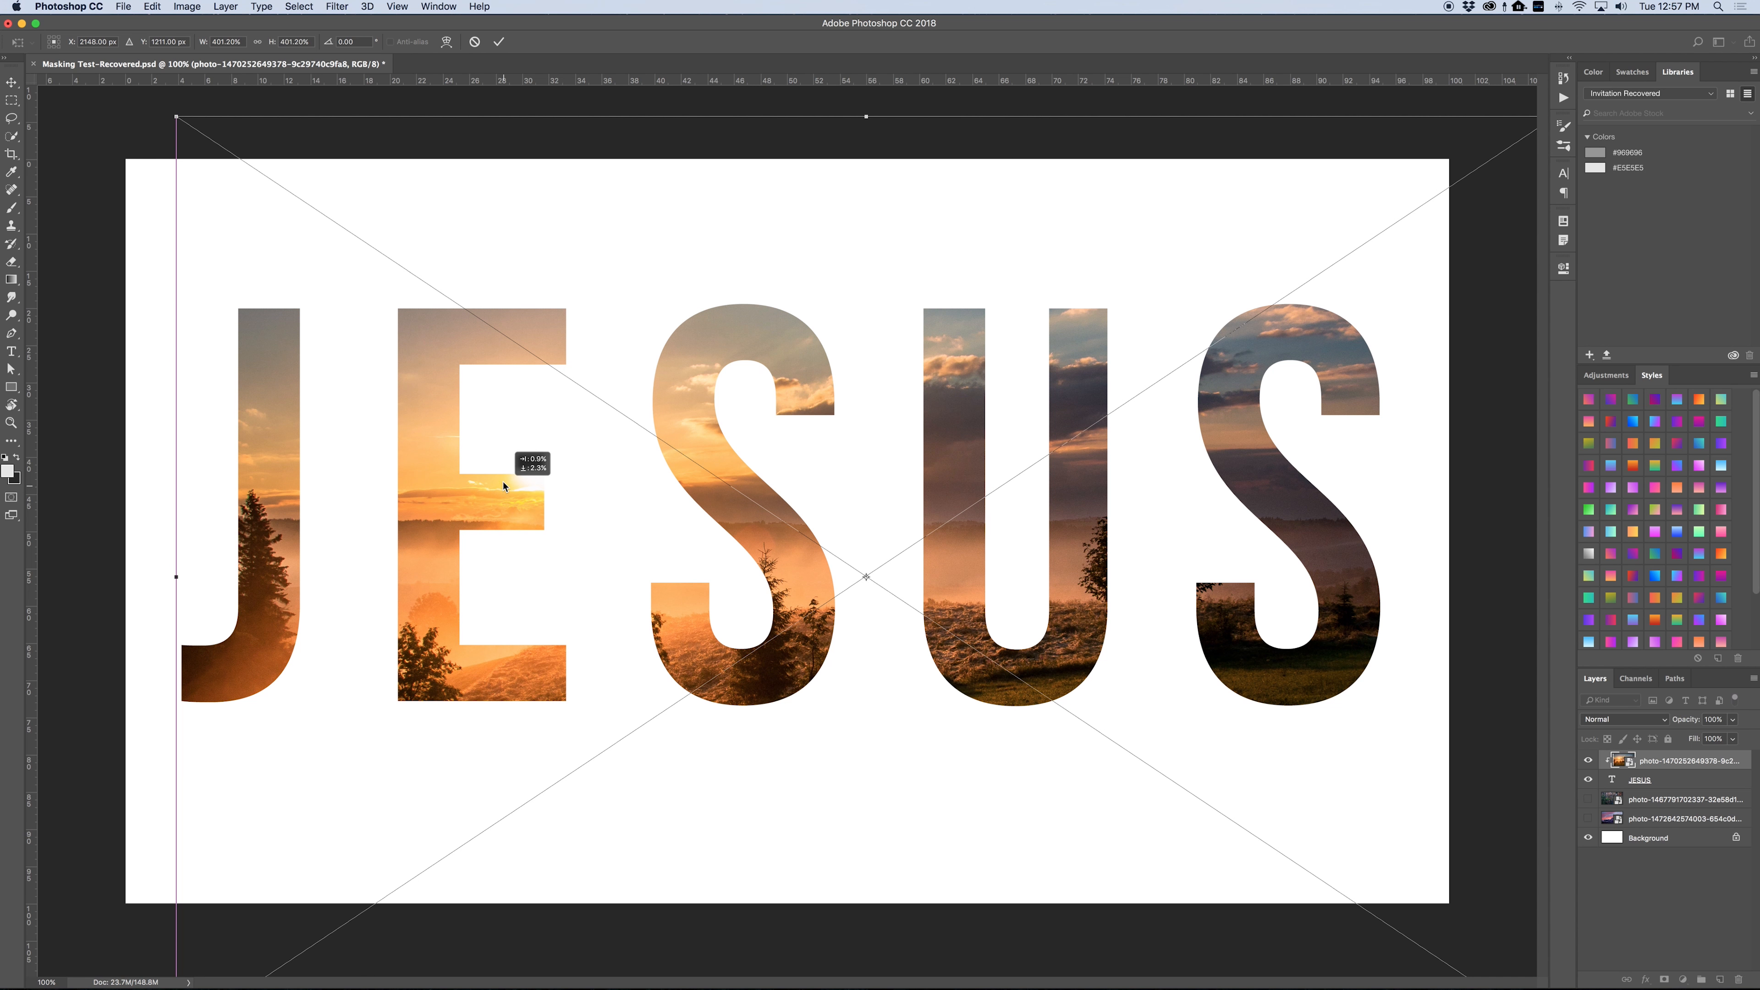
key("Return")
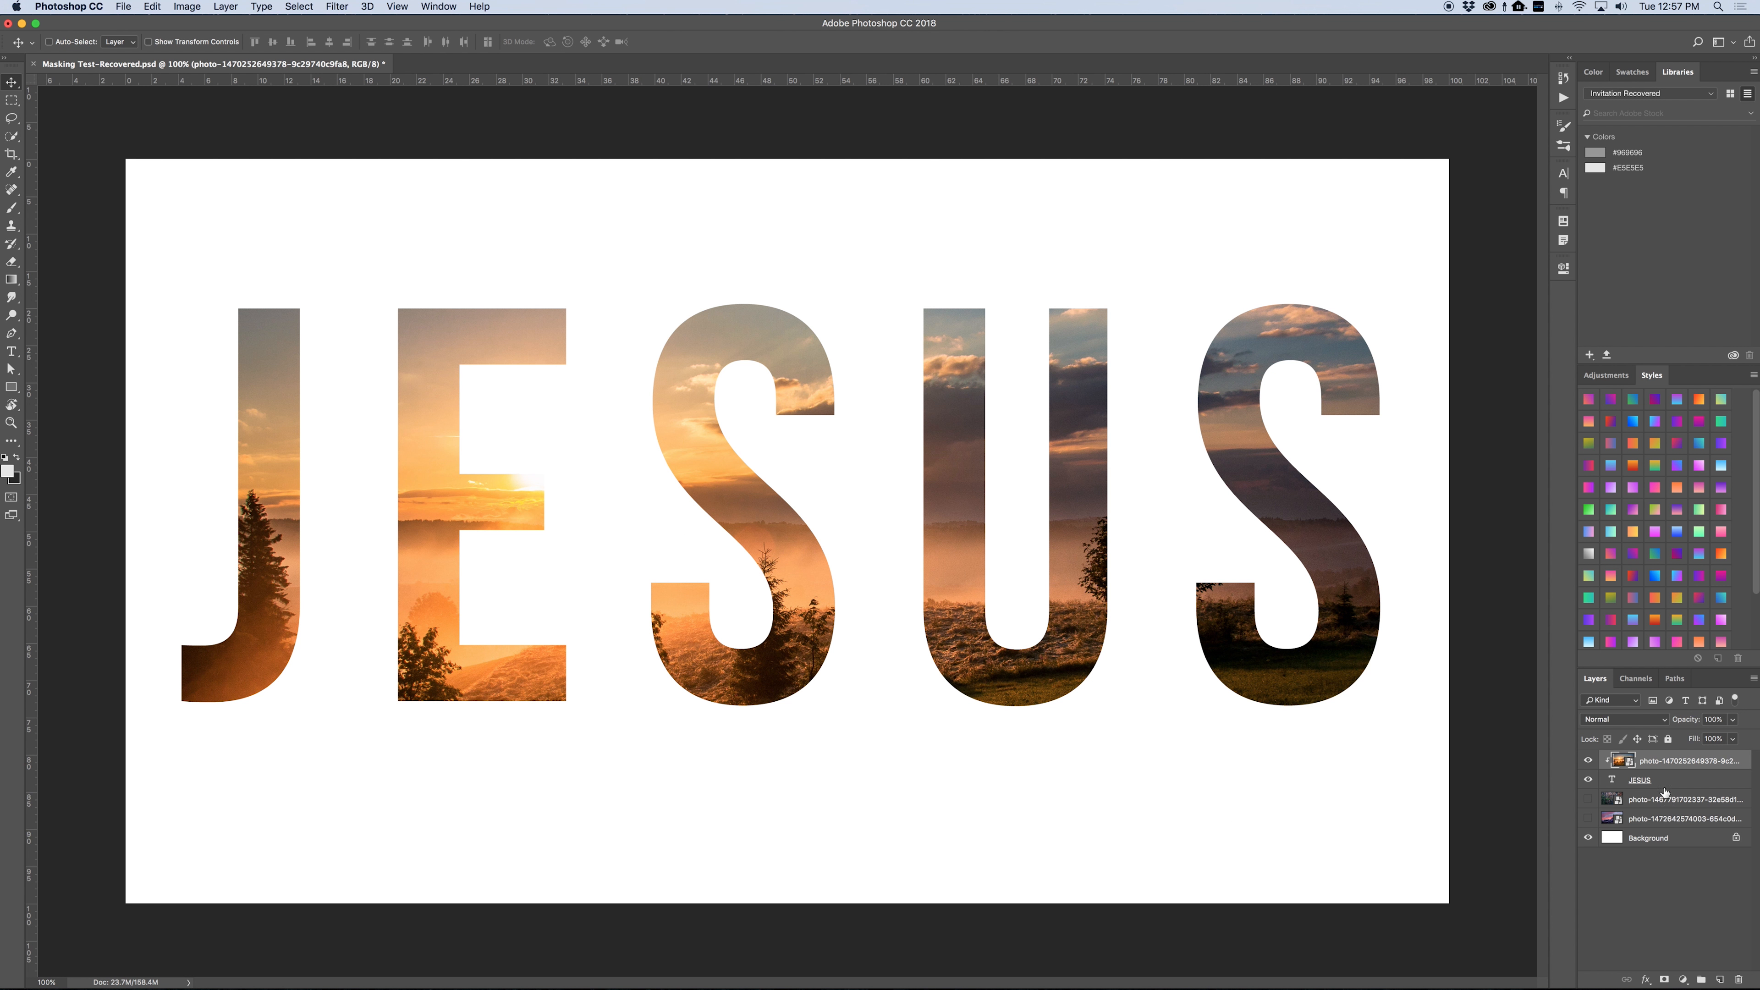
- Try shifting the JESUS text slightly sideways over the clipped photo, and undo the move
left_click(1663, 780)
left_click_drag(1083, 682, 1110, 681)
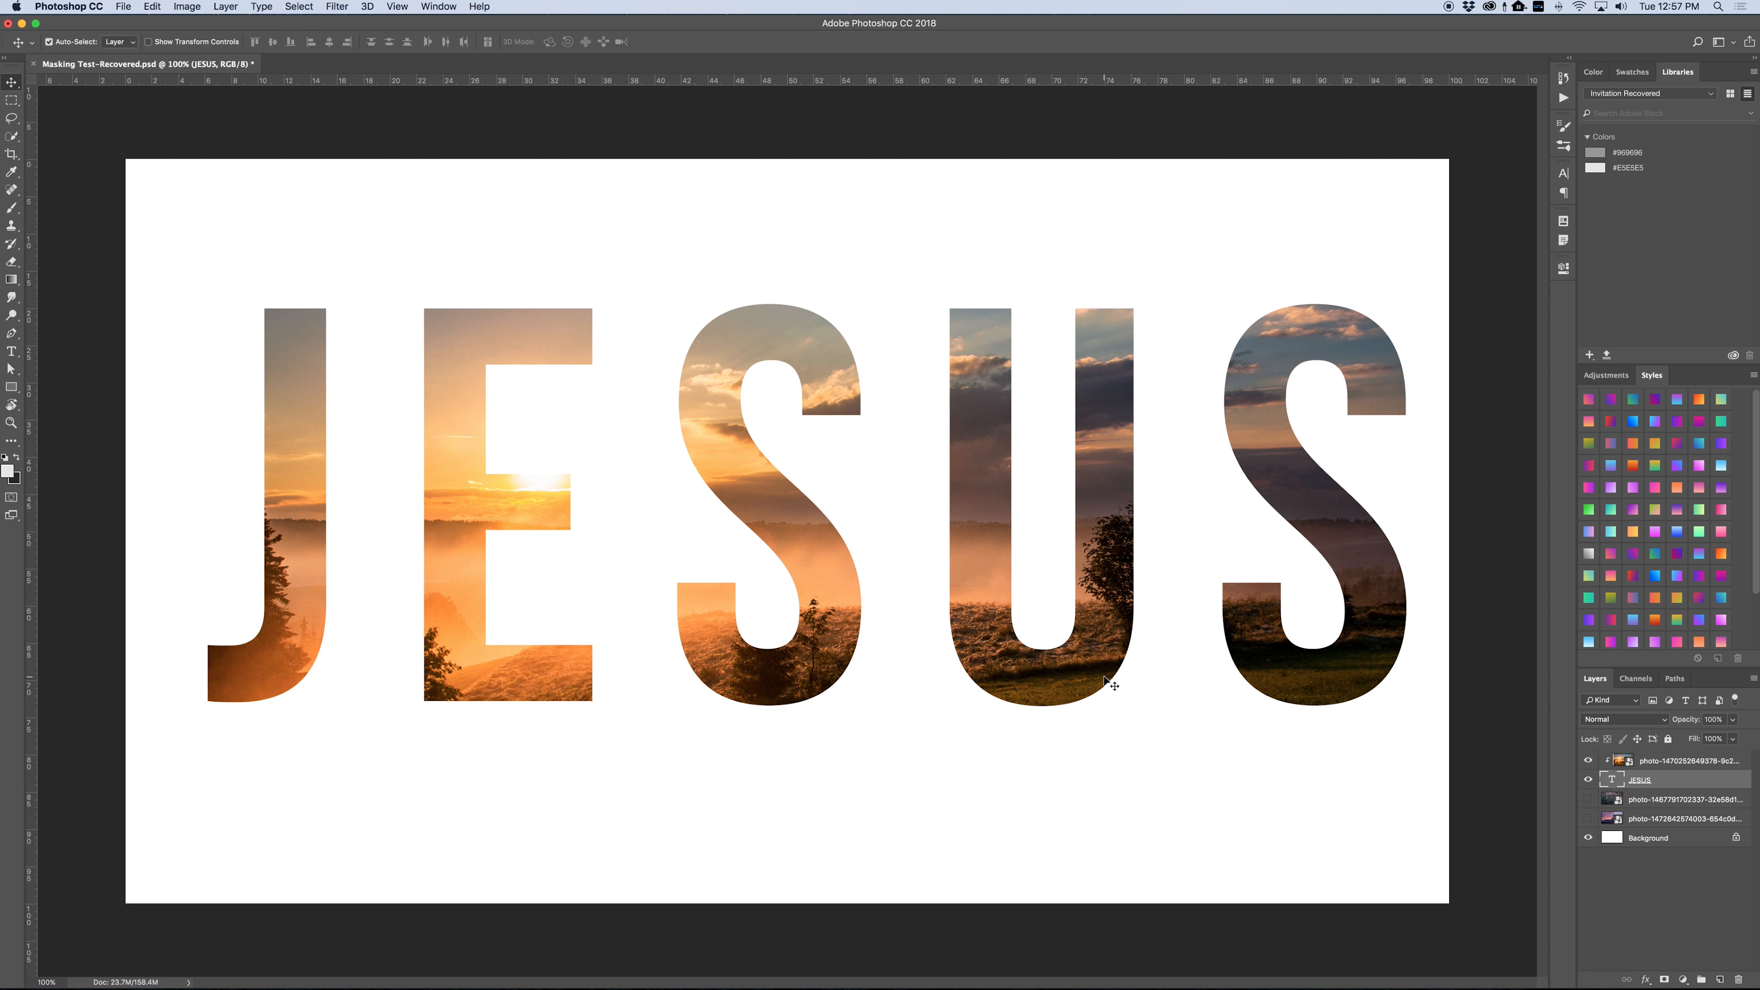
key("super+z")
- Try replacing the JESUS text with GOD under the clipped photo, and undo the replacement
key("t")
left_click(936, 576)
key("super+a")
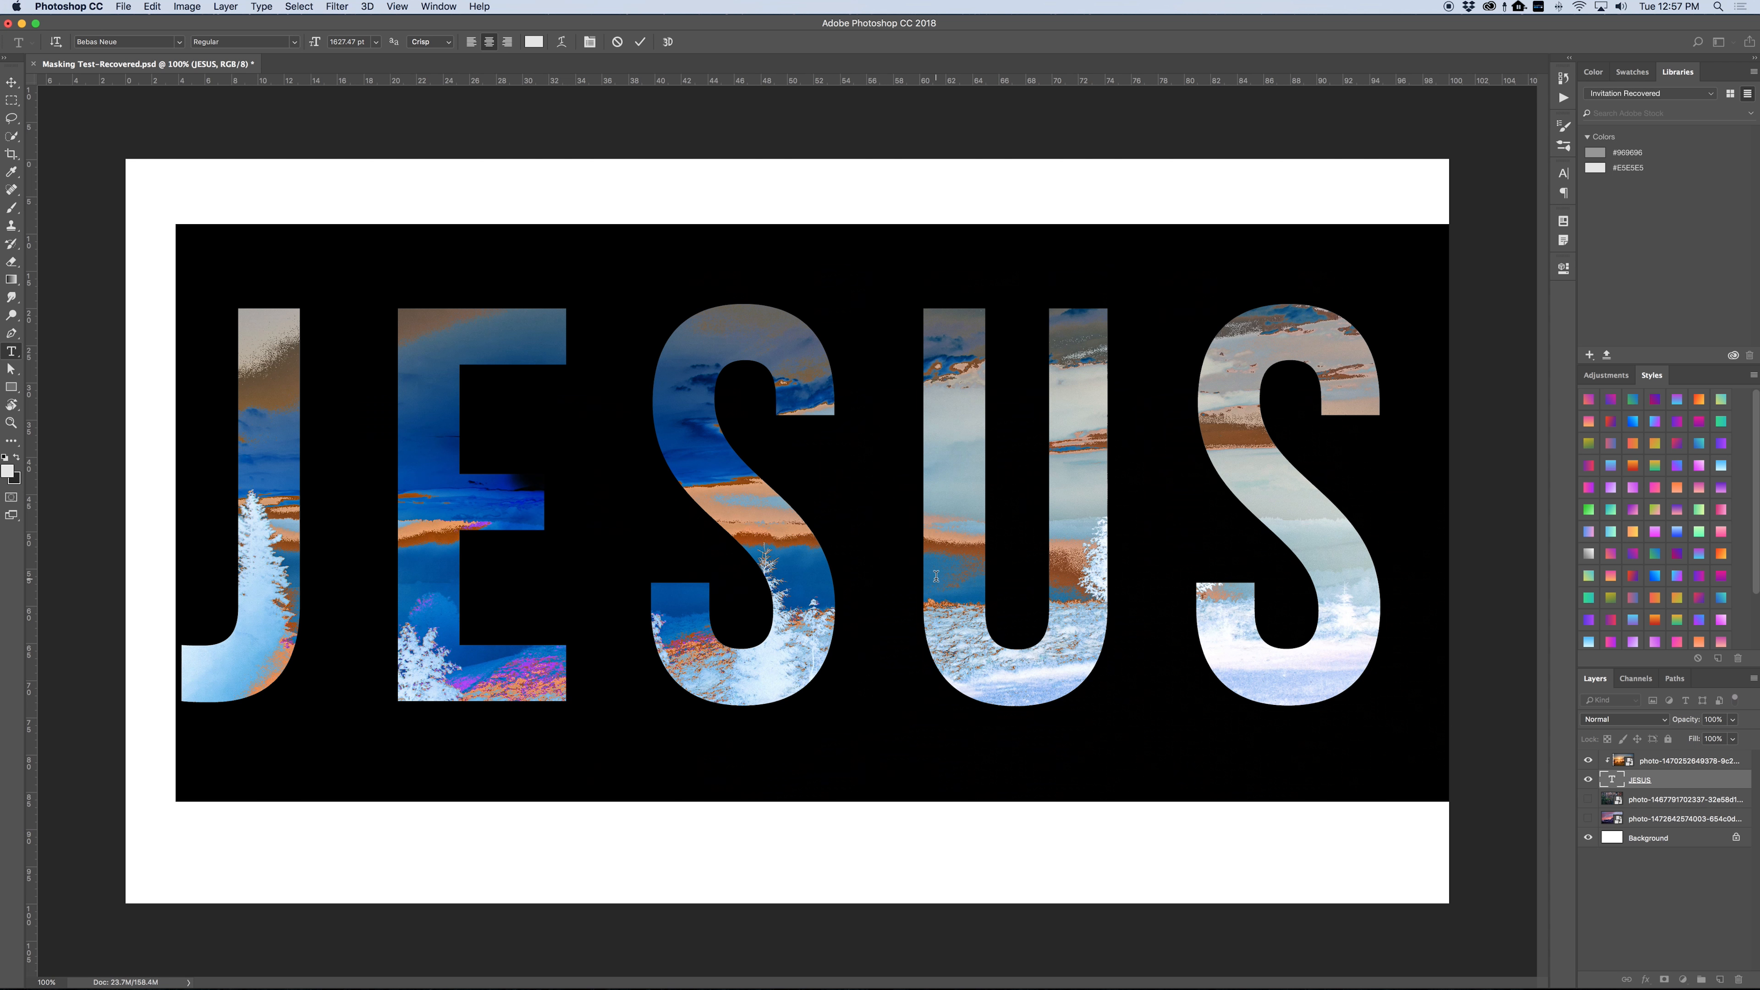
type("GOD")
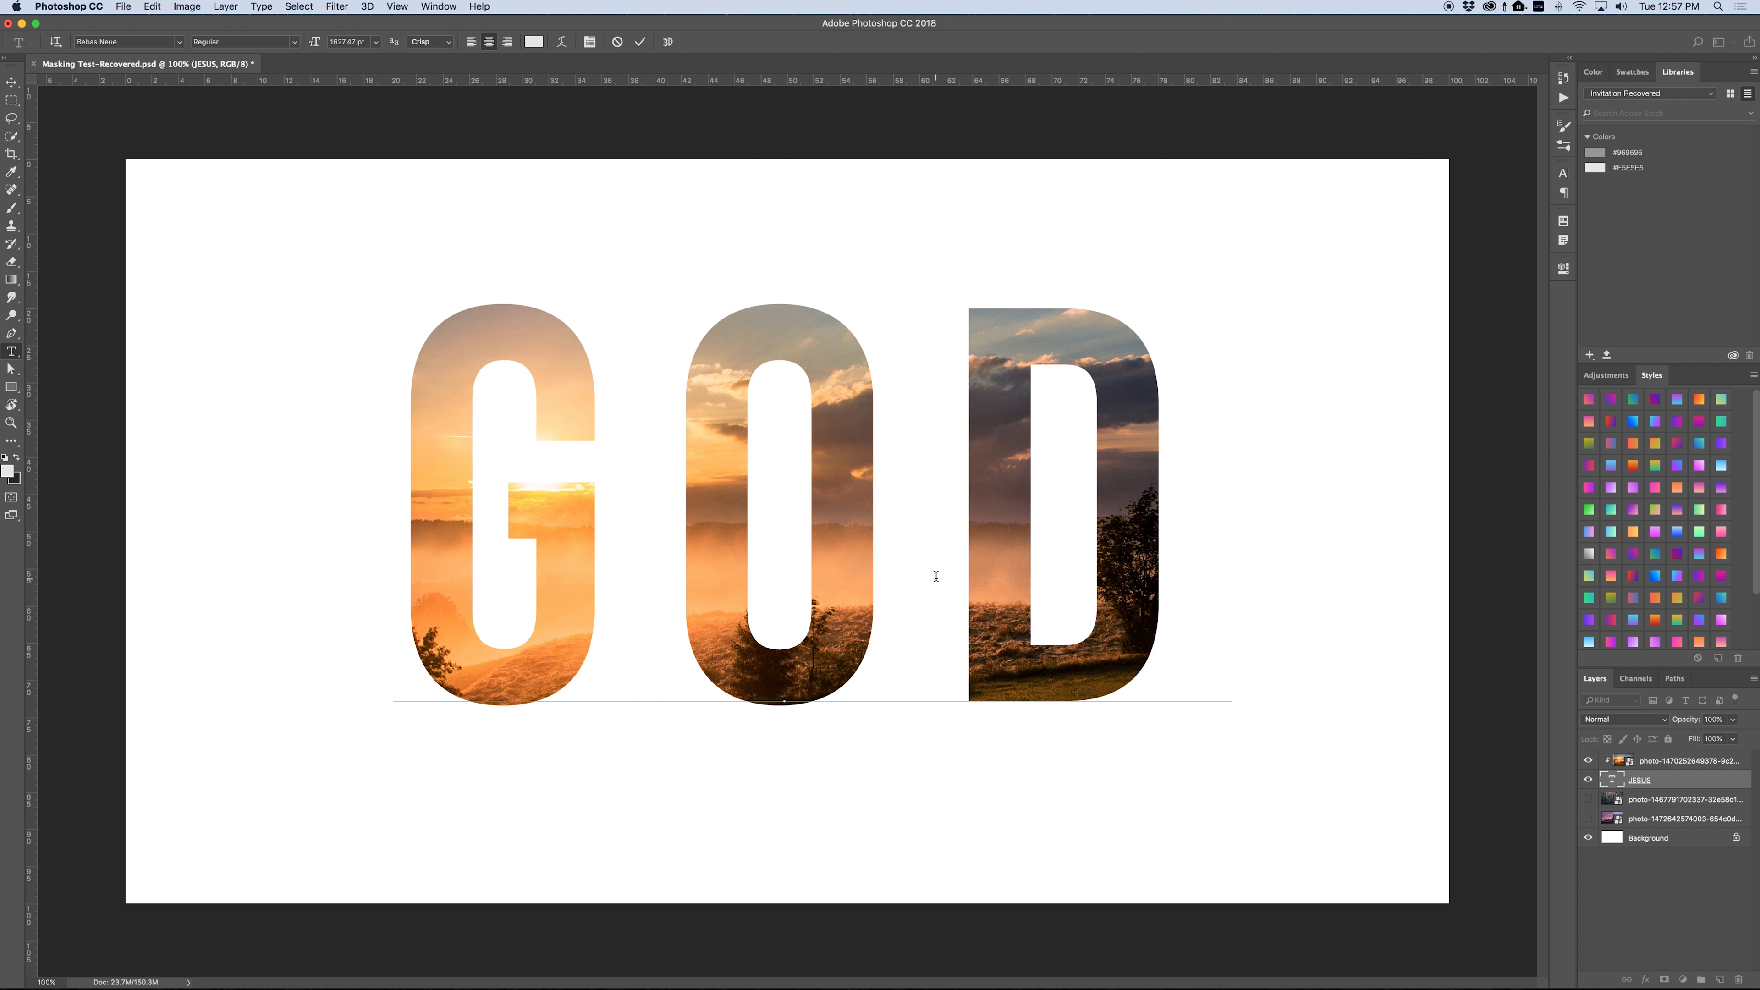
left_click(11, 82)
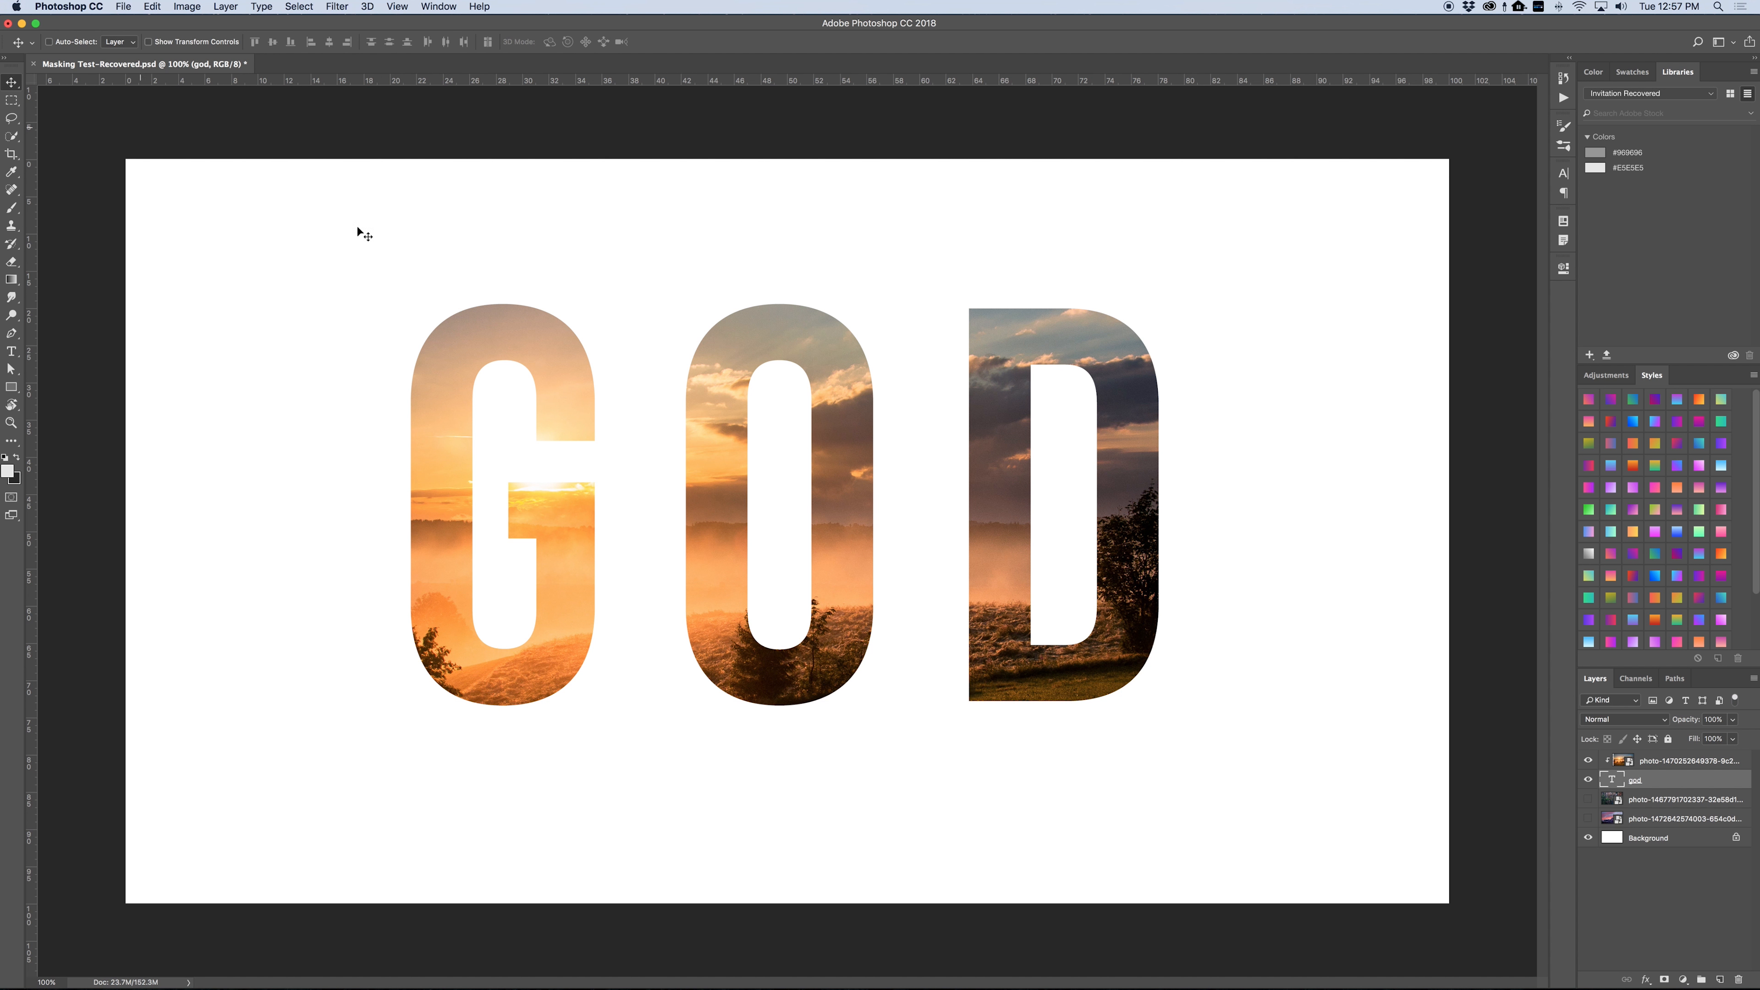
key("super+z")
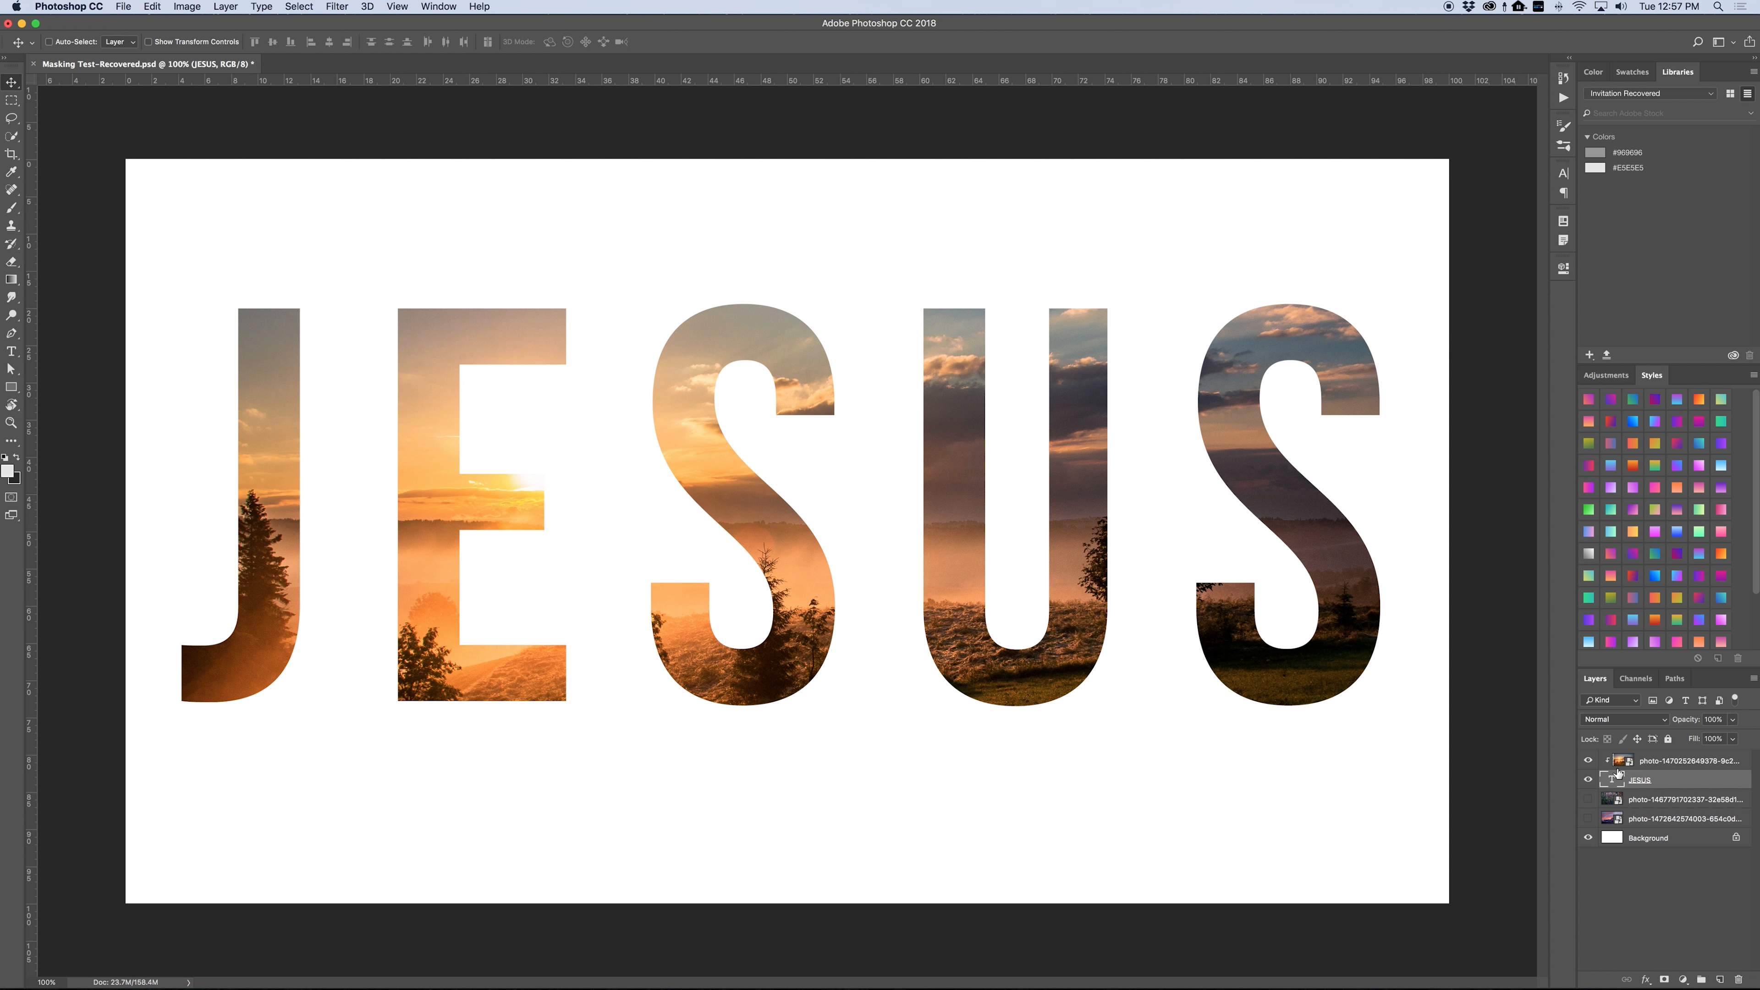
- Hide the clipped sunset photo and show the waterfall photo beneath the JESUS text
left_click(1588, 760)
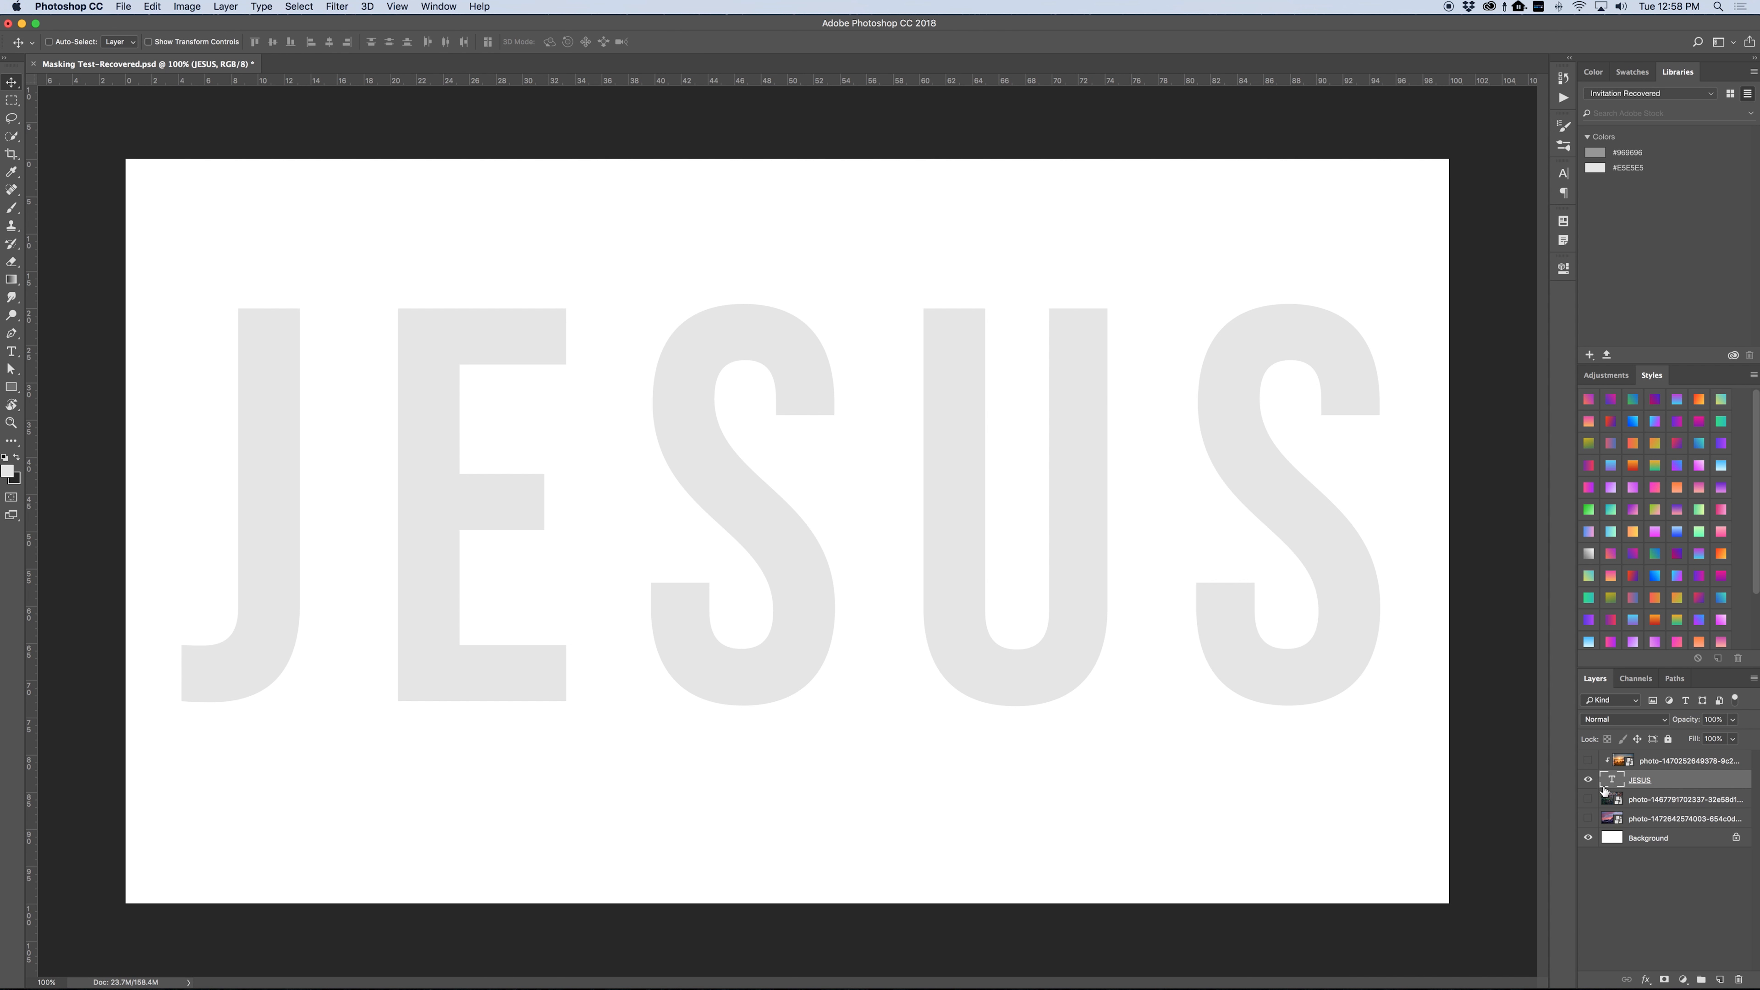
left_click(1587, 779)
left_click(1588, 799)
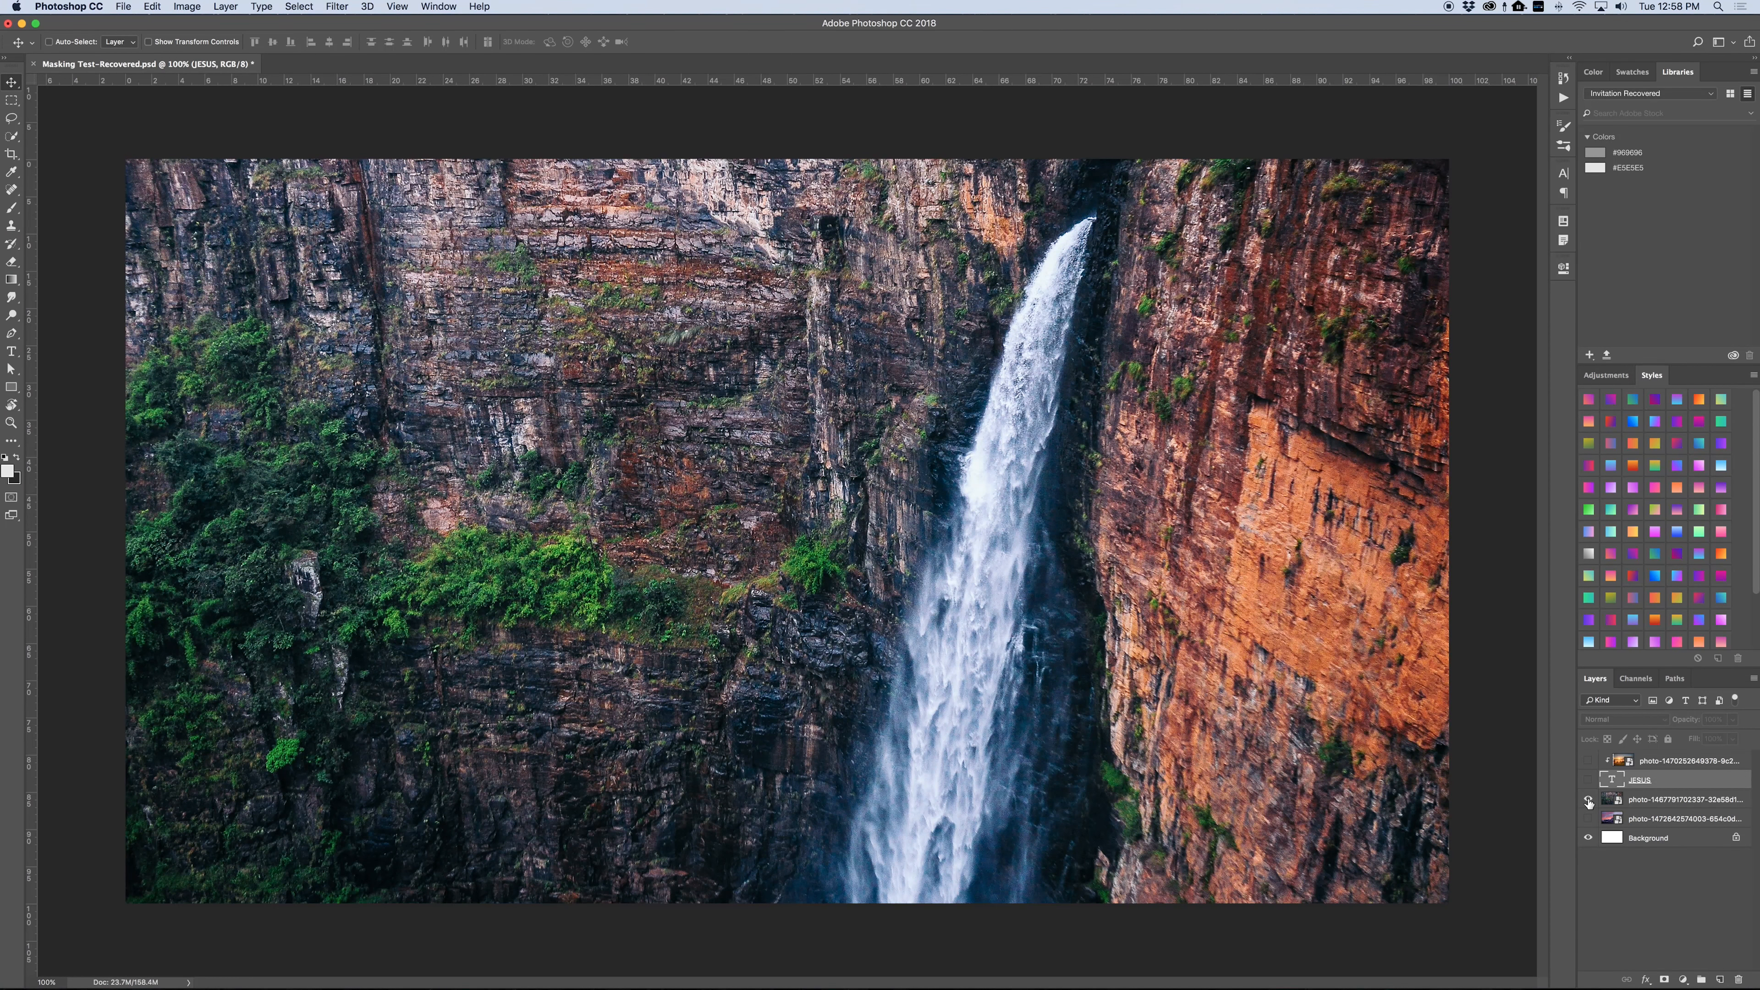
left_click(1588, 800)
left_click(1588, 798)
left_click(1588, 780)
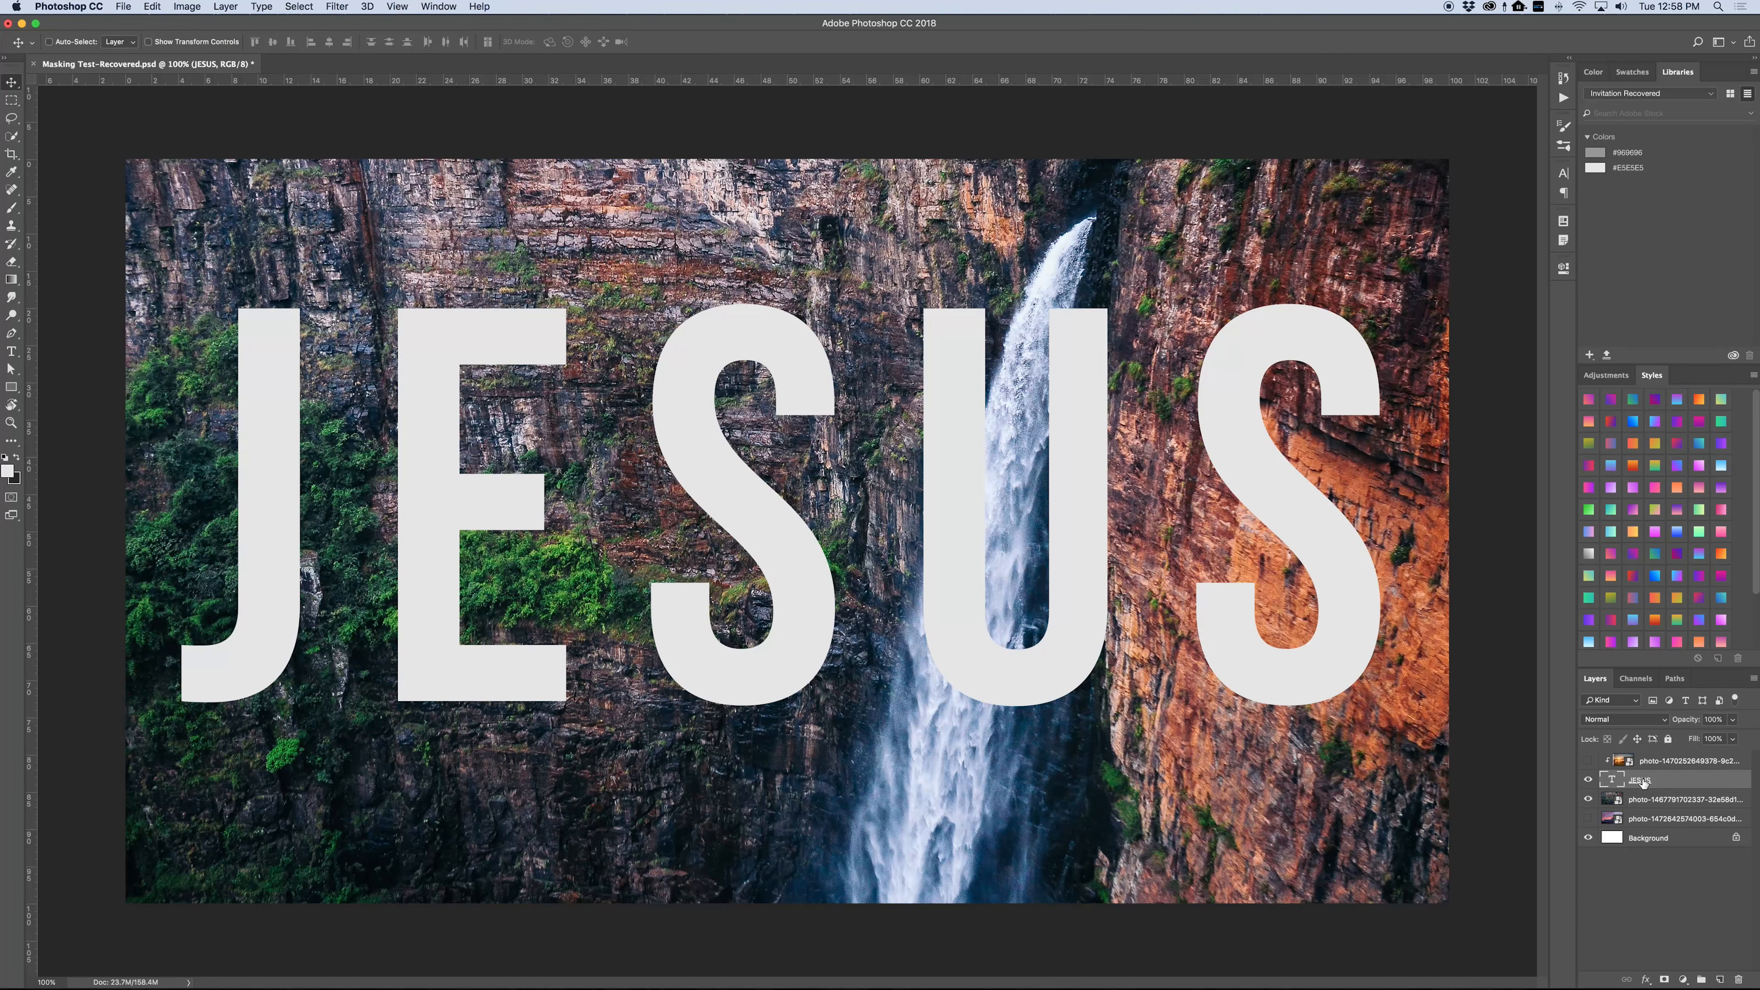
- Load the JESUS text outline as a selection, add it as a layer mask on the waterfall photo, and hide the text layer
key("super")
left_click(1615, 782, "super")
left_click(1653, 800)
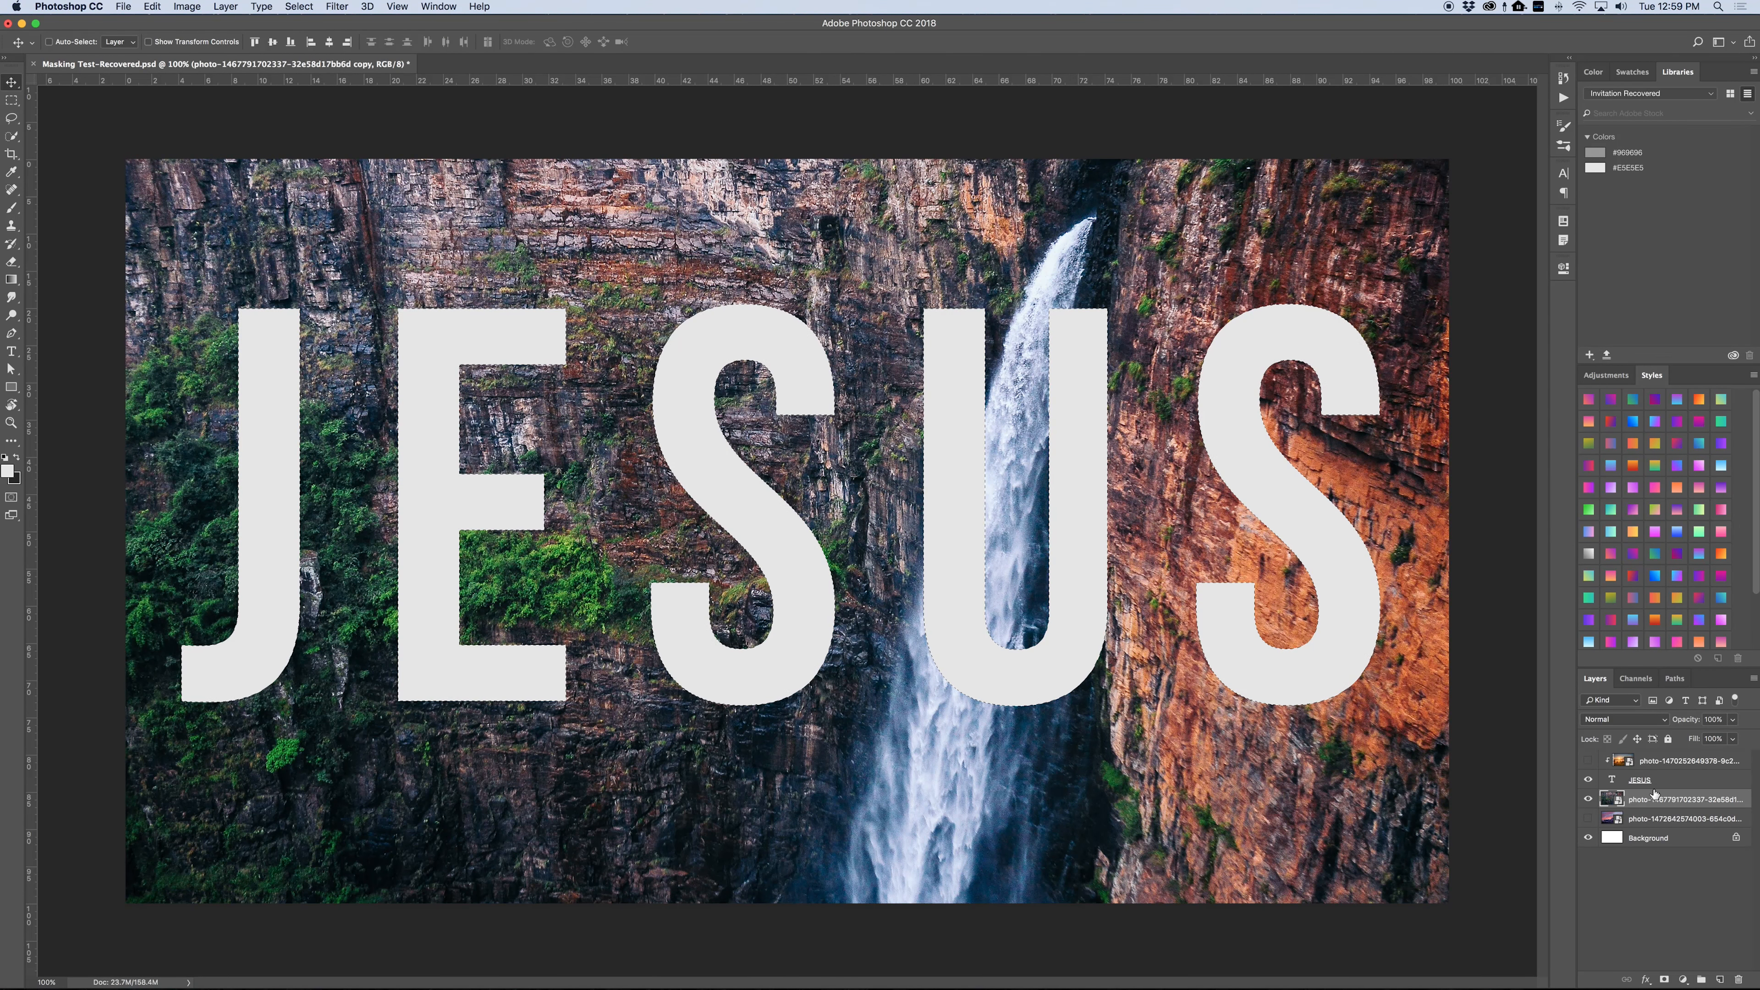
left_click(1667, 980)
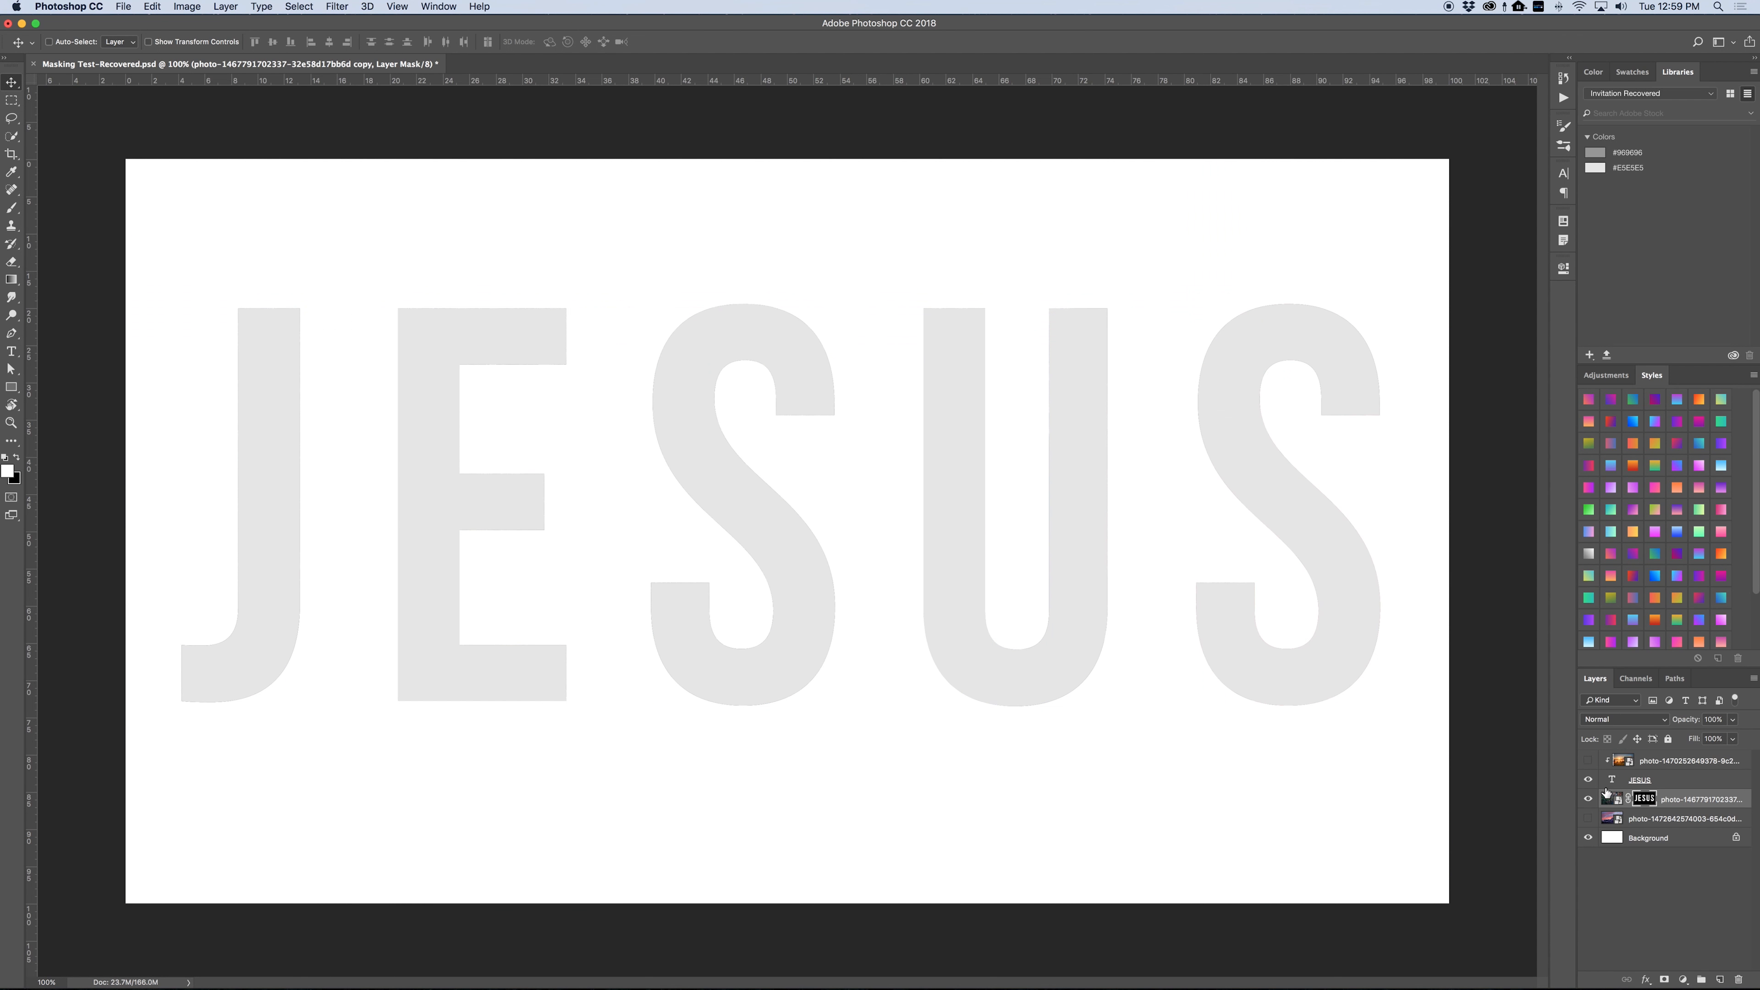
left_click(1641, 780)
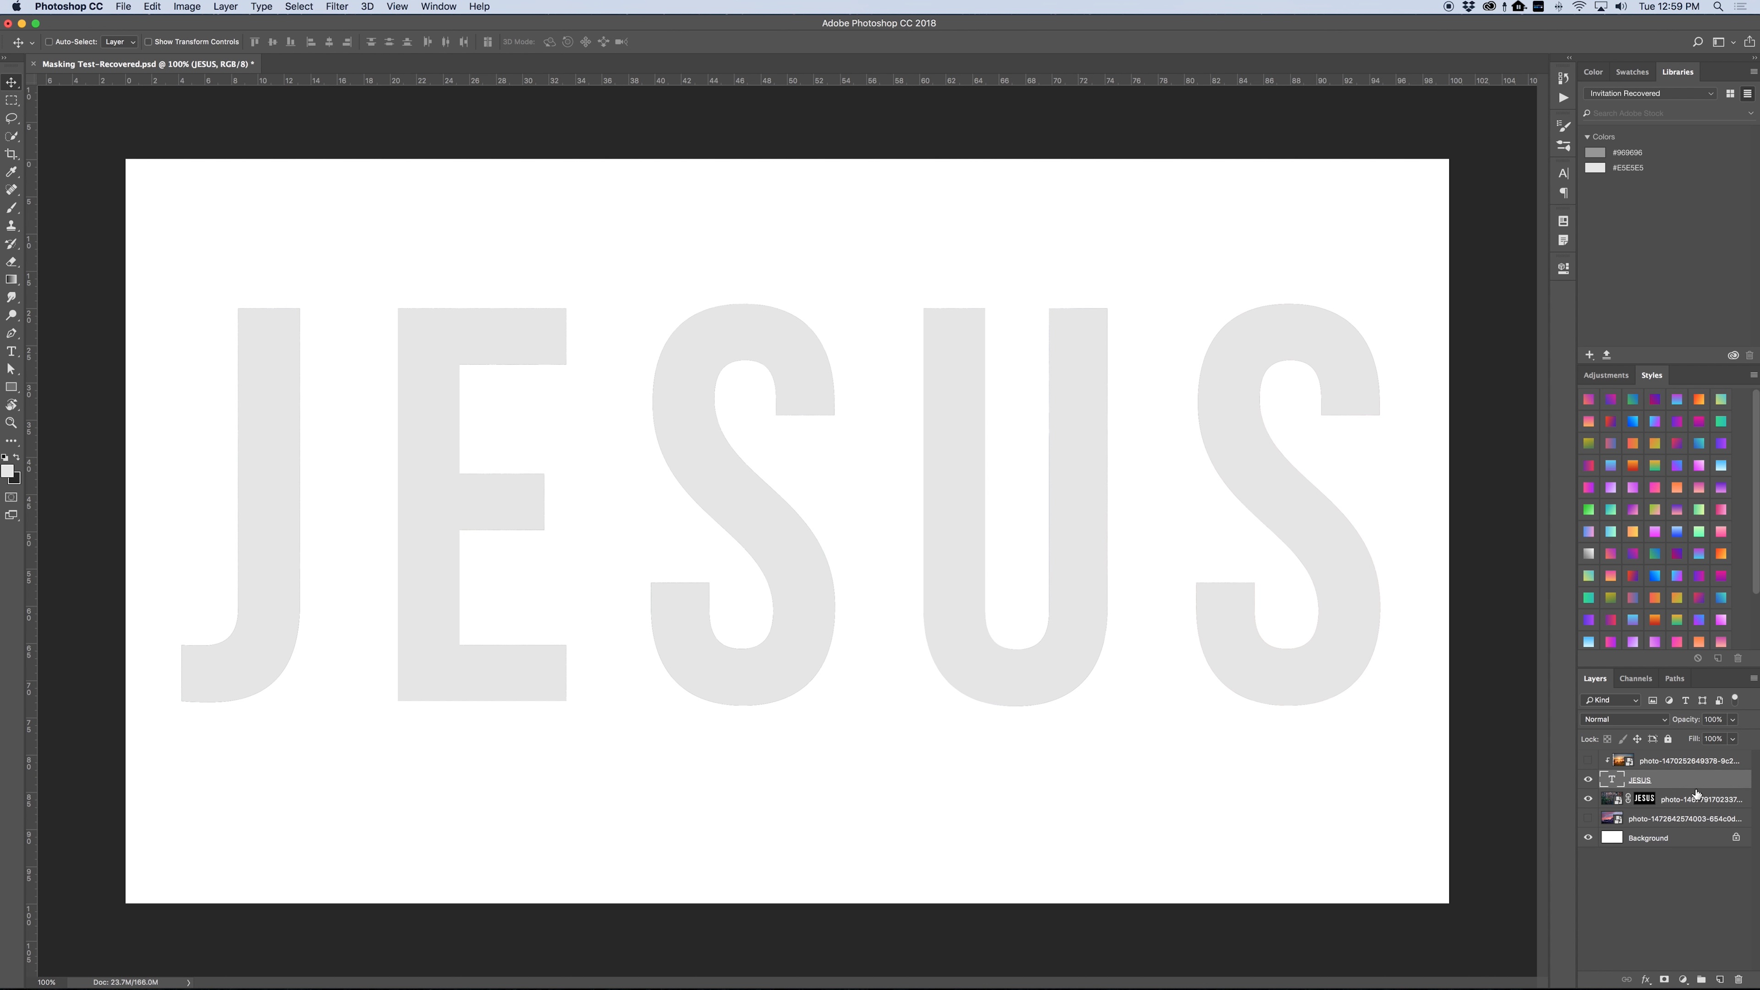
left_click(1589, 781)
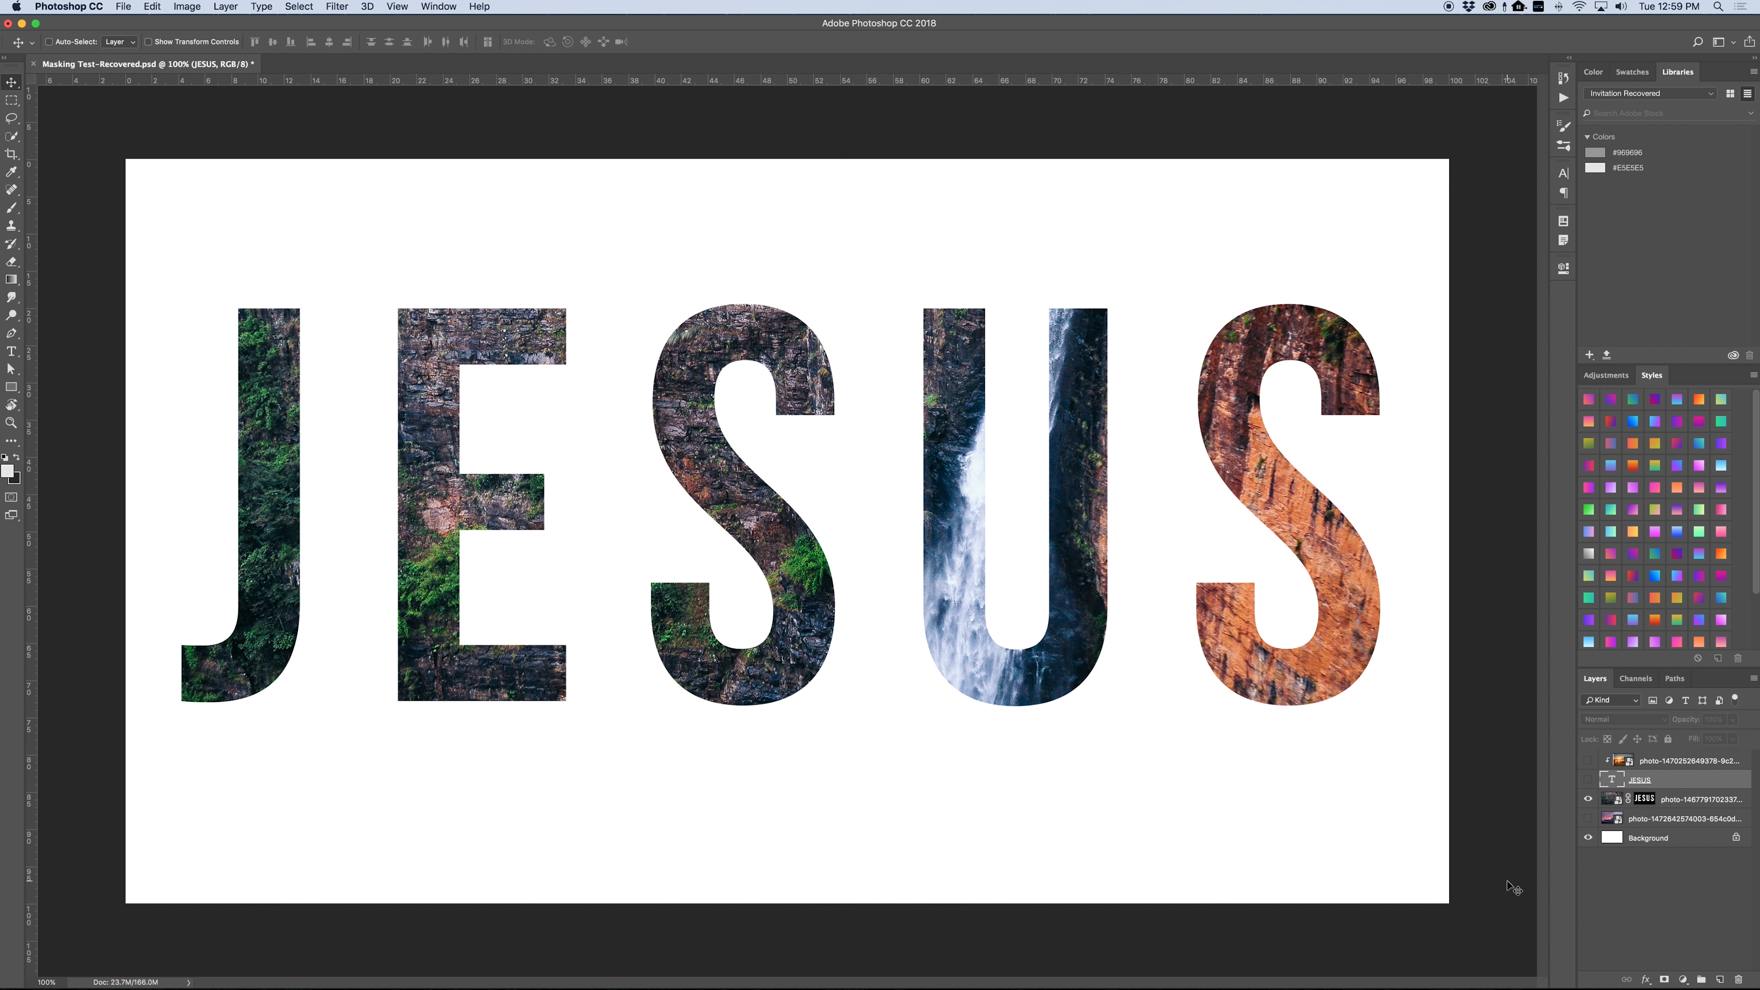
- Undo the waterfall photo's mask, invert the letter selection, and add a layer mask that cuts the letters out of the photo
key("super+z")
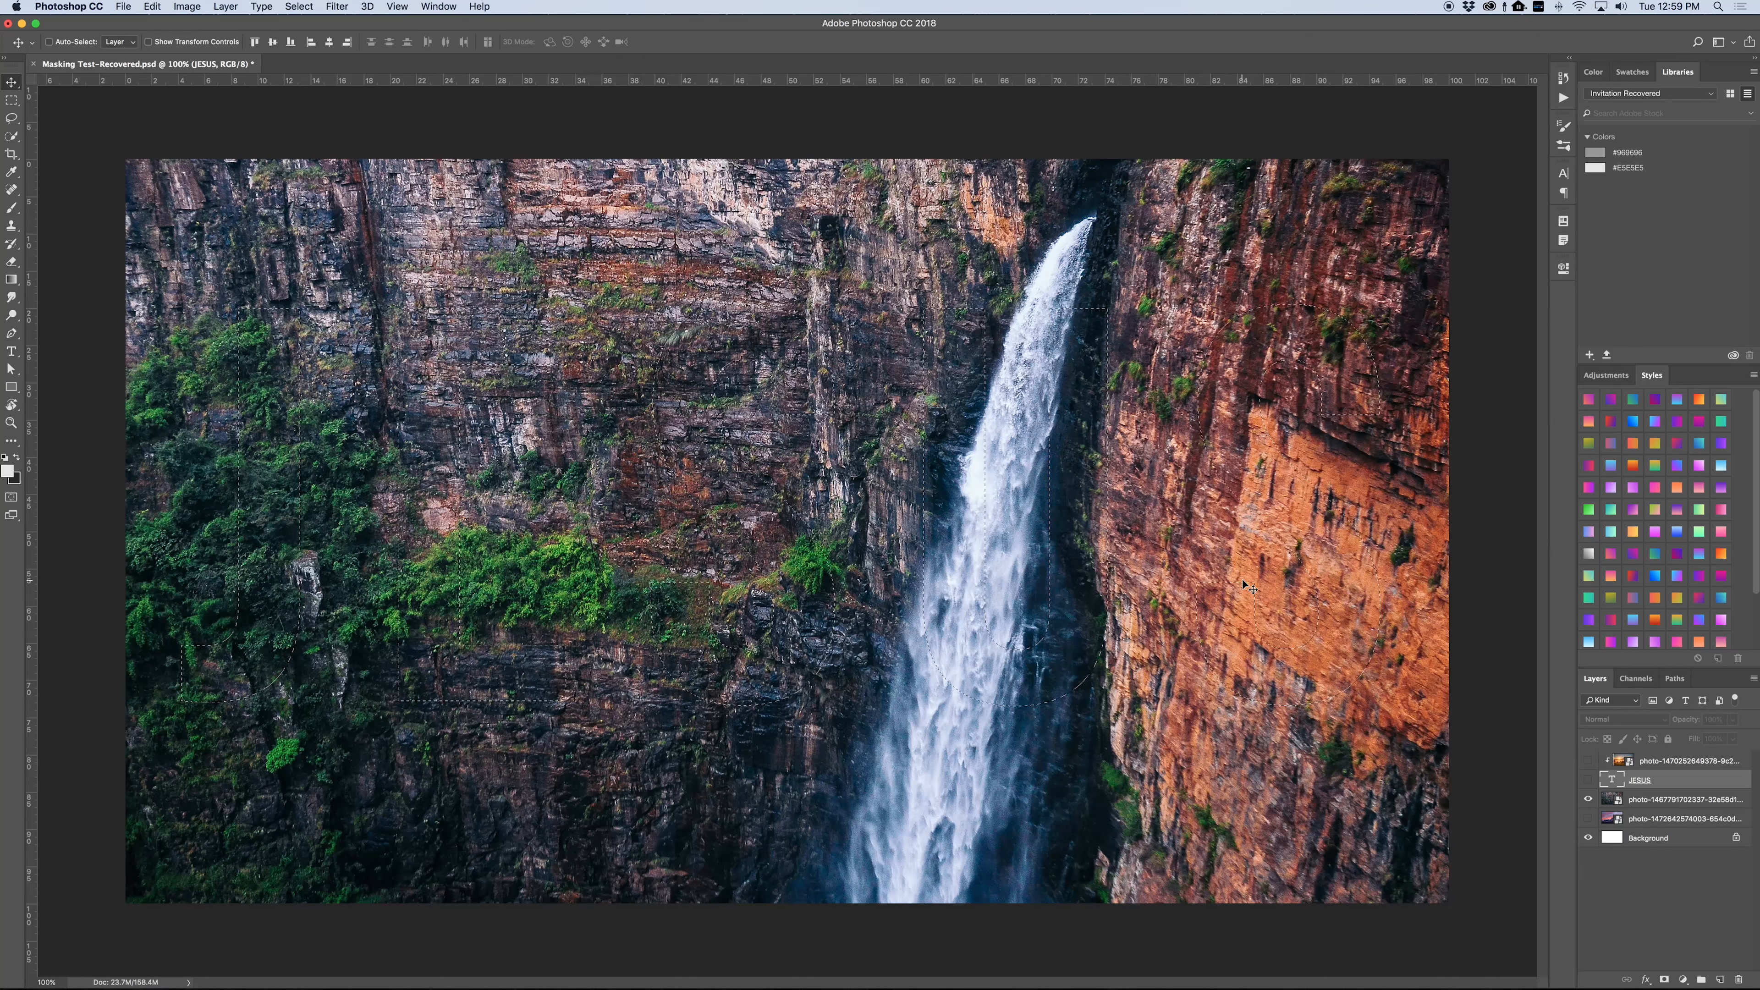
key("super")
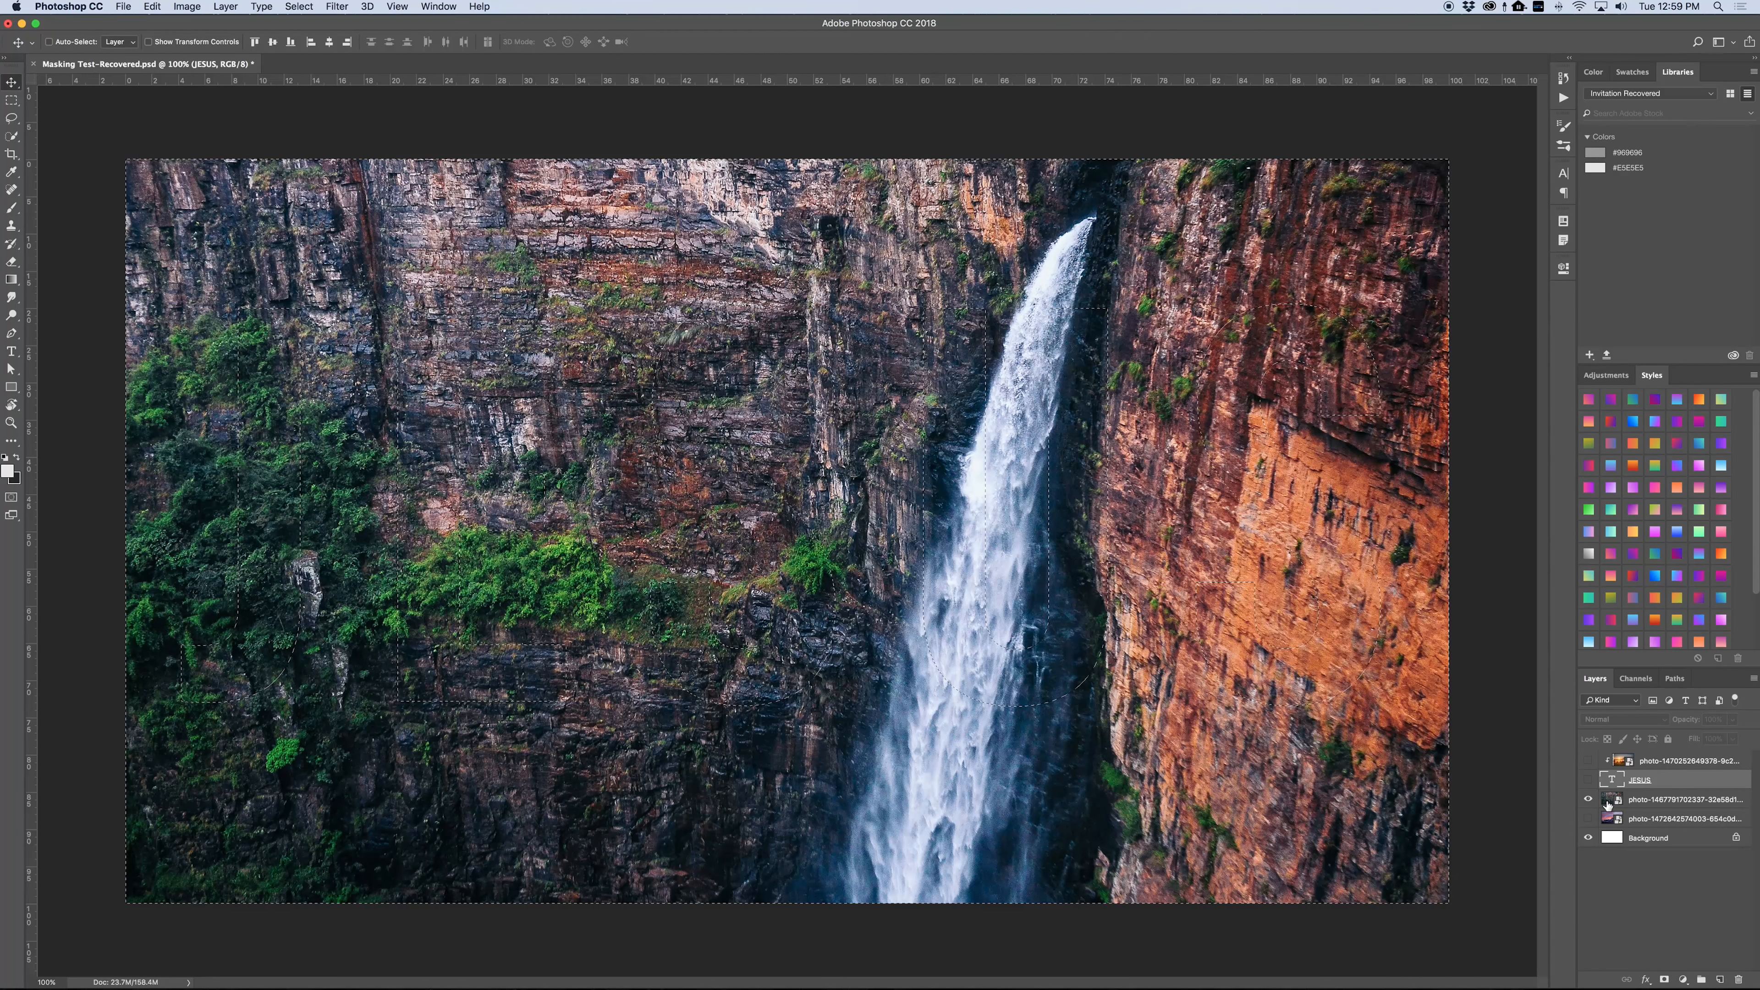
left_click(1677, 799)
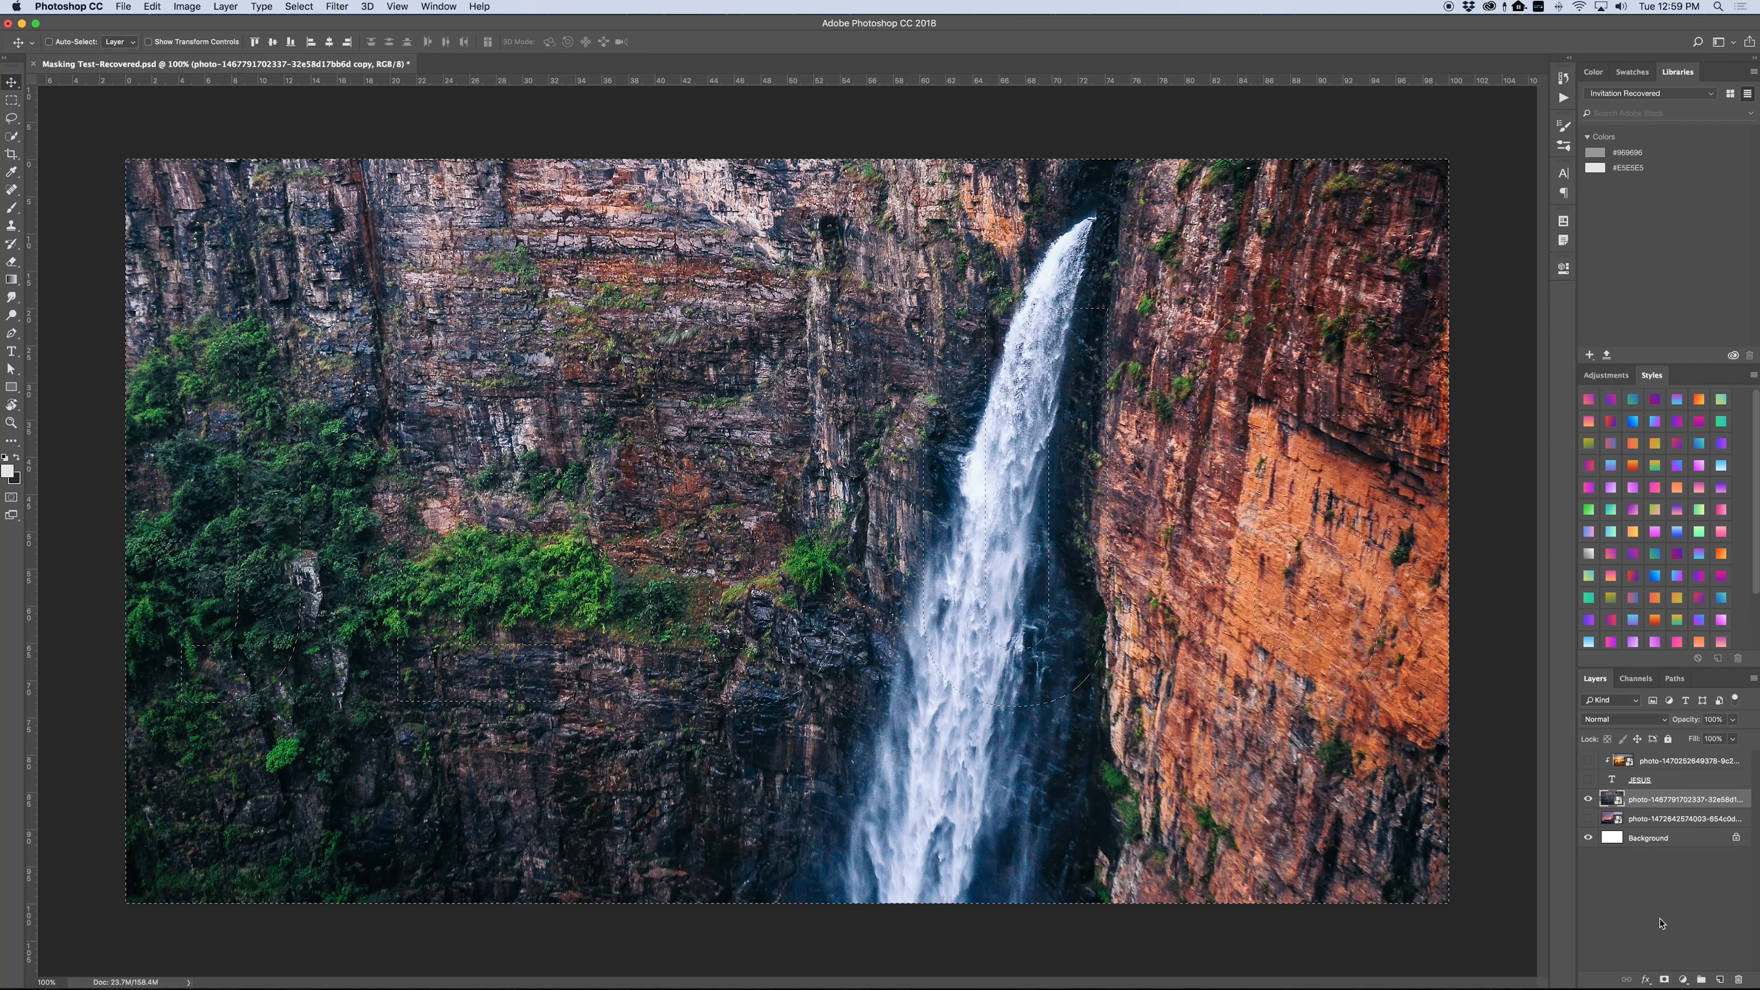
left_click(1664, 979)
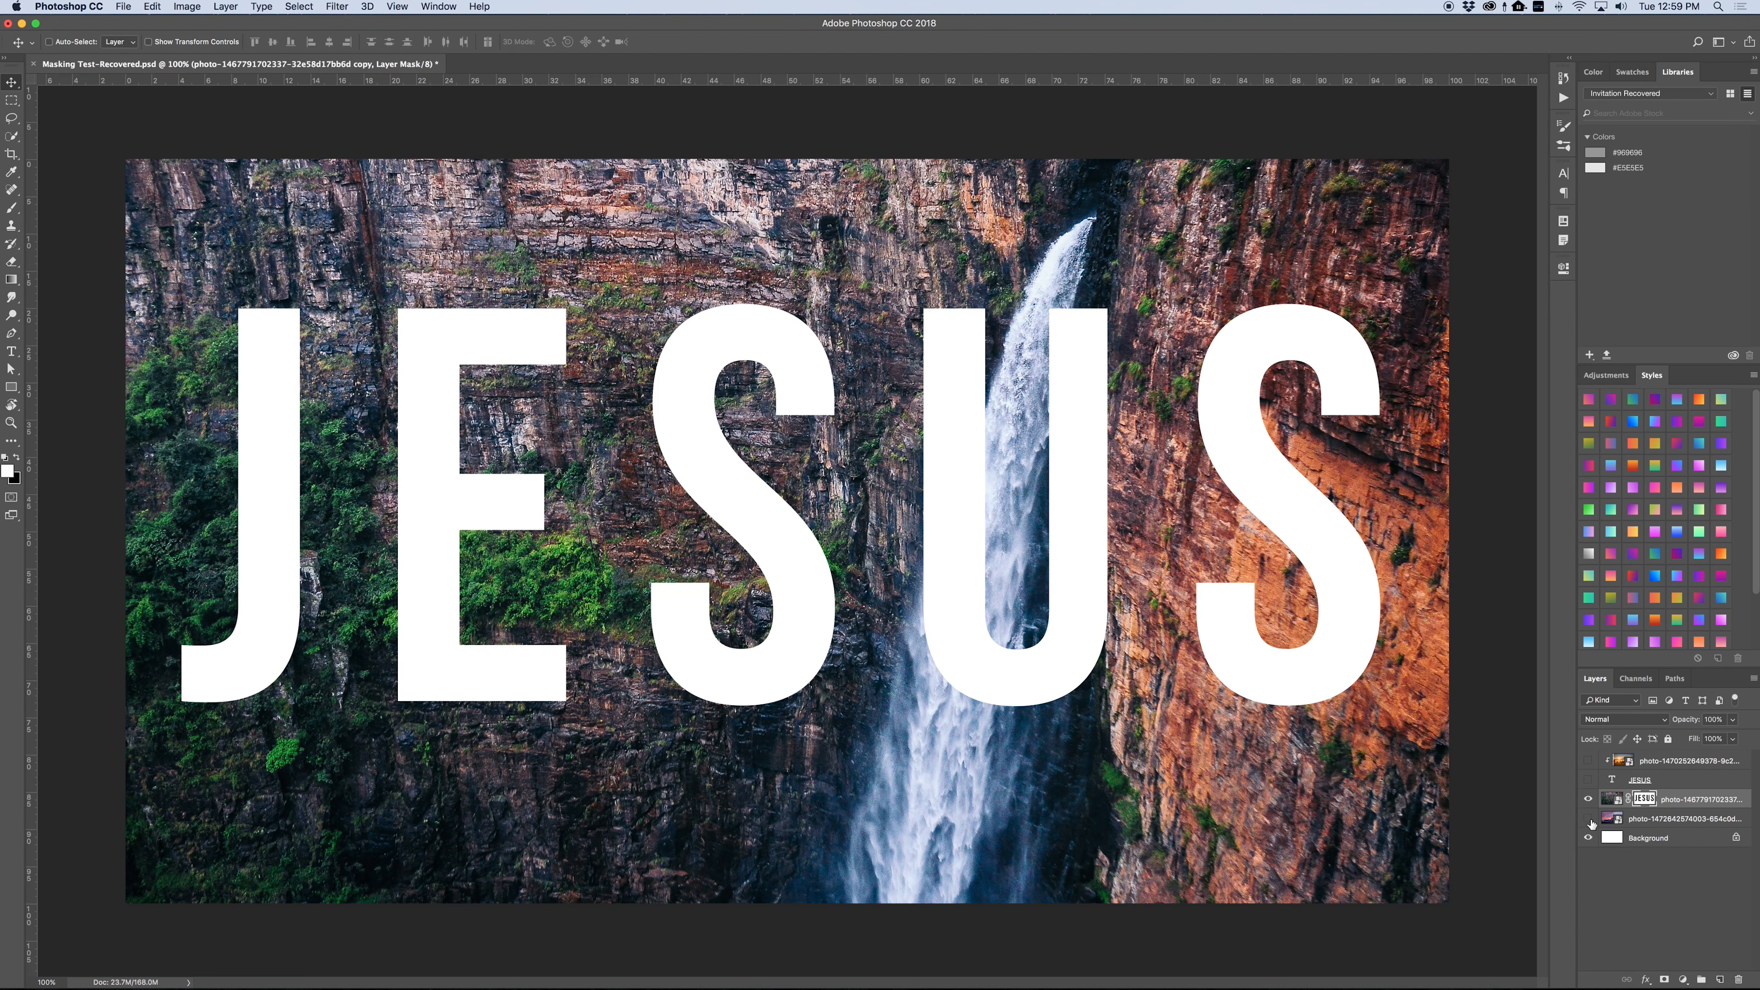
- Preview the sunset mountain photo through the cut-out letters, hide it again, and revert the mask so the waterfall photo shows only inside the letters
left_click(1588, 819)
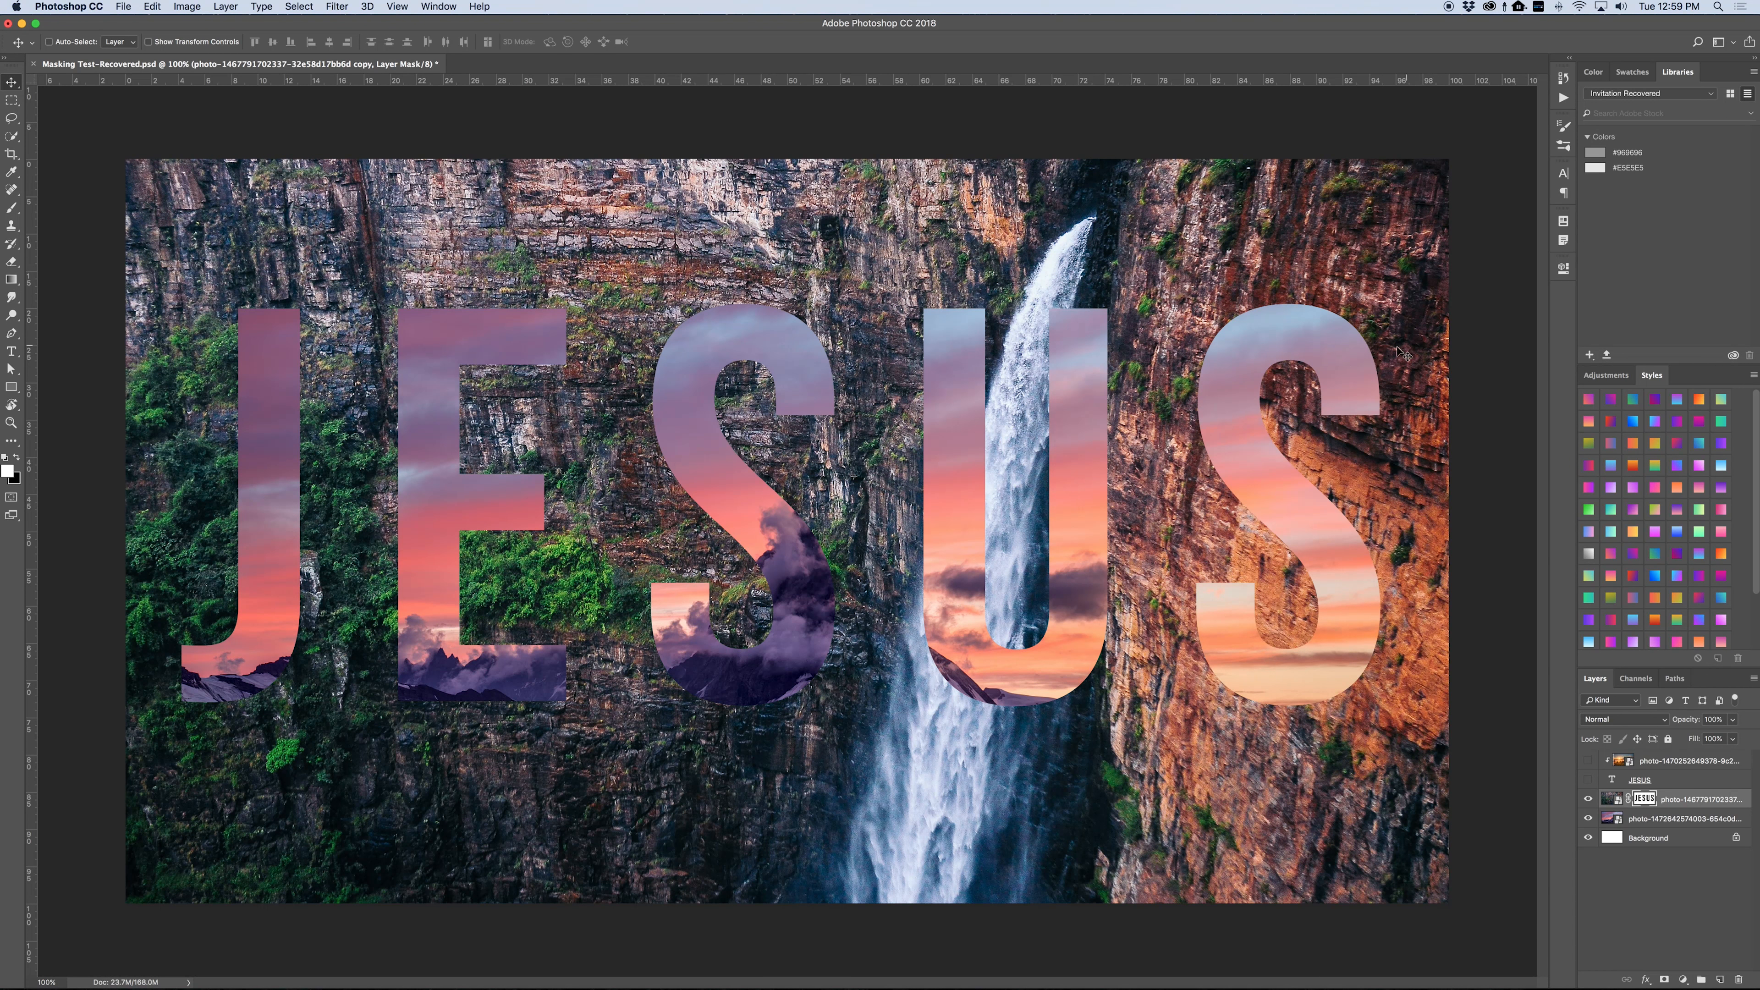
left_click(1587, 819)
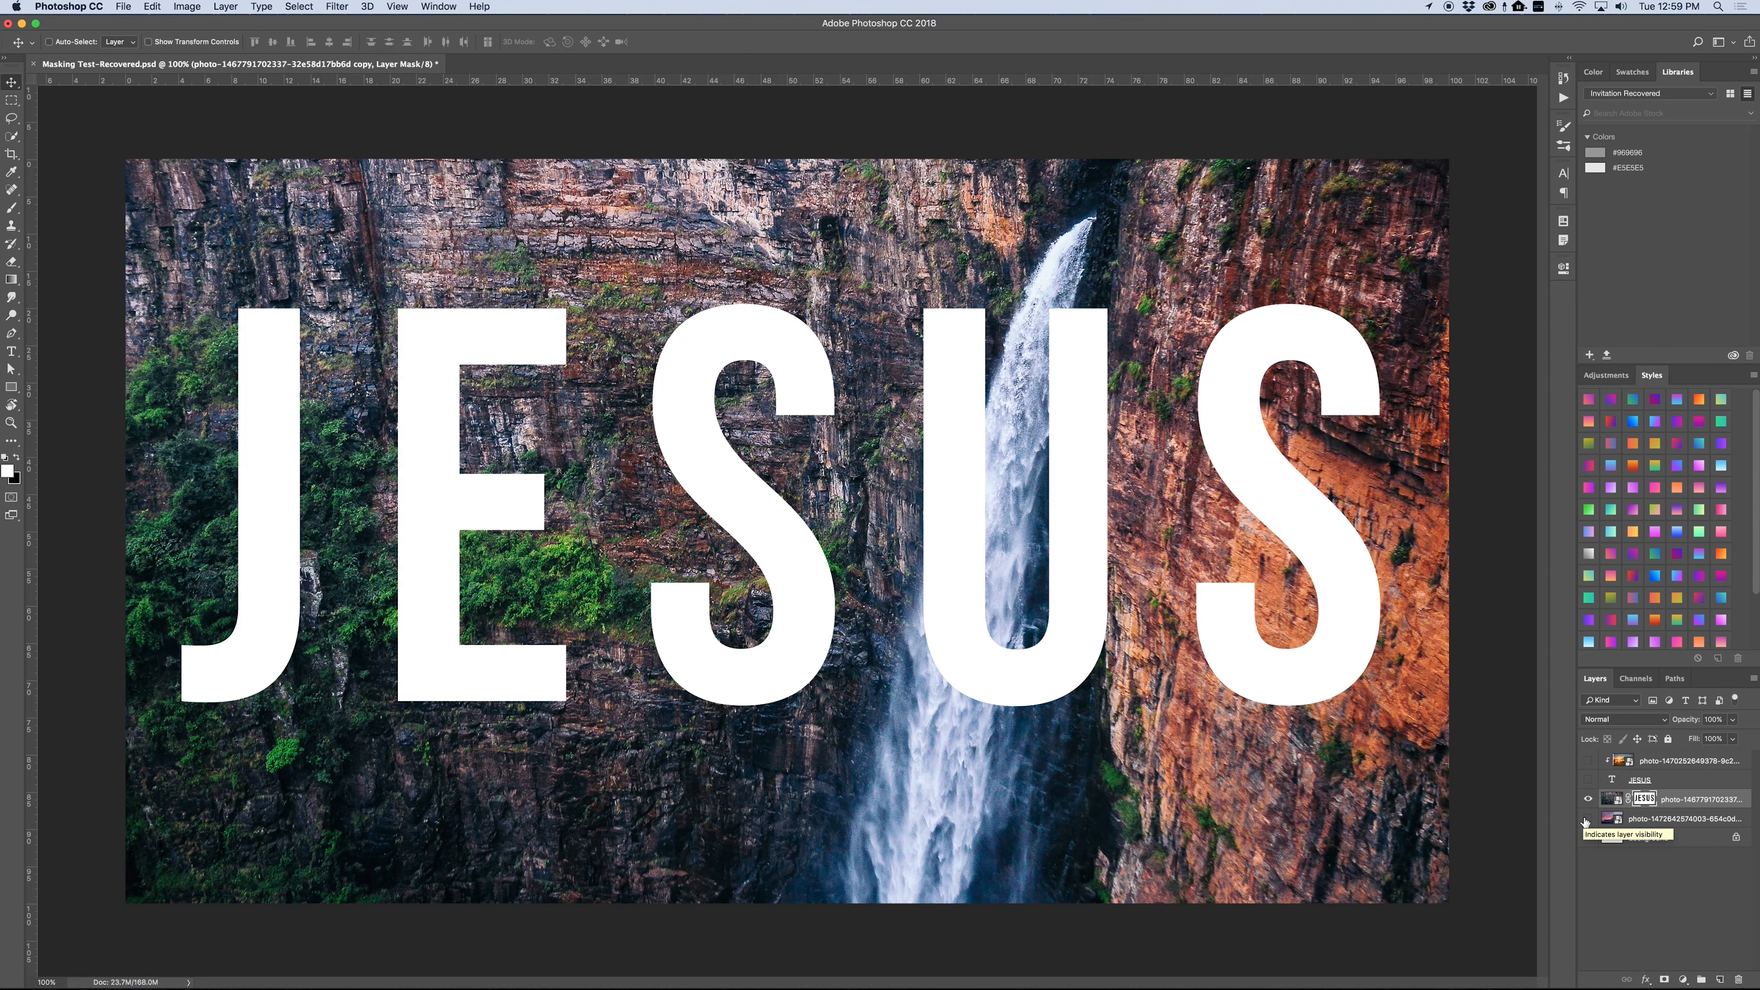
key("super+z")
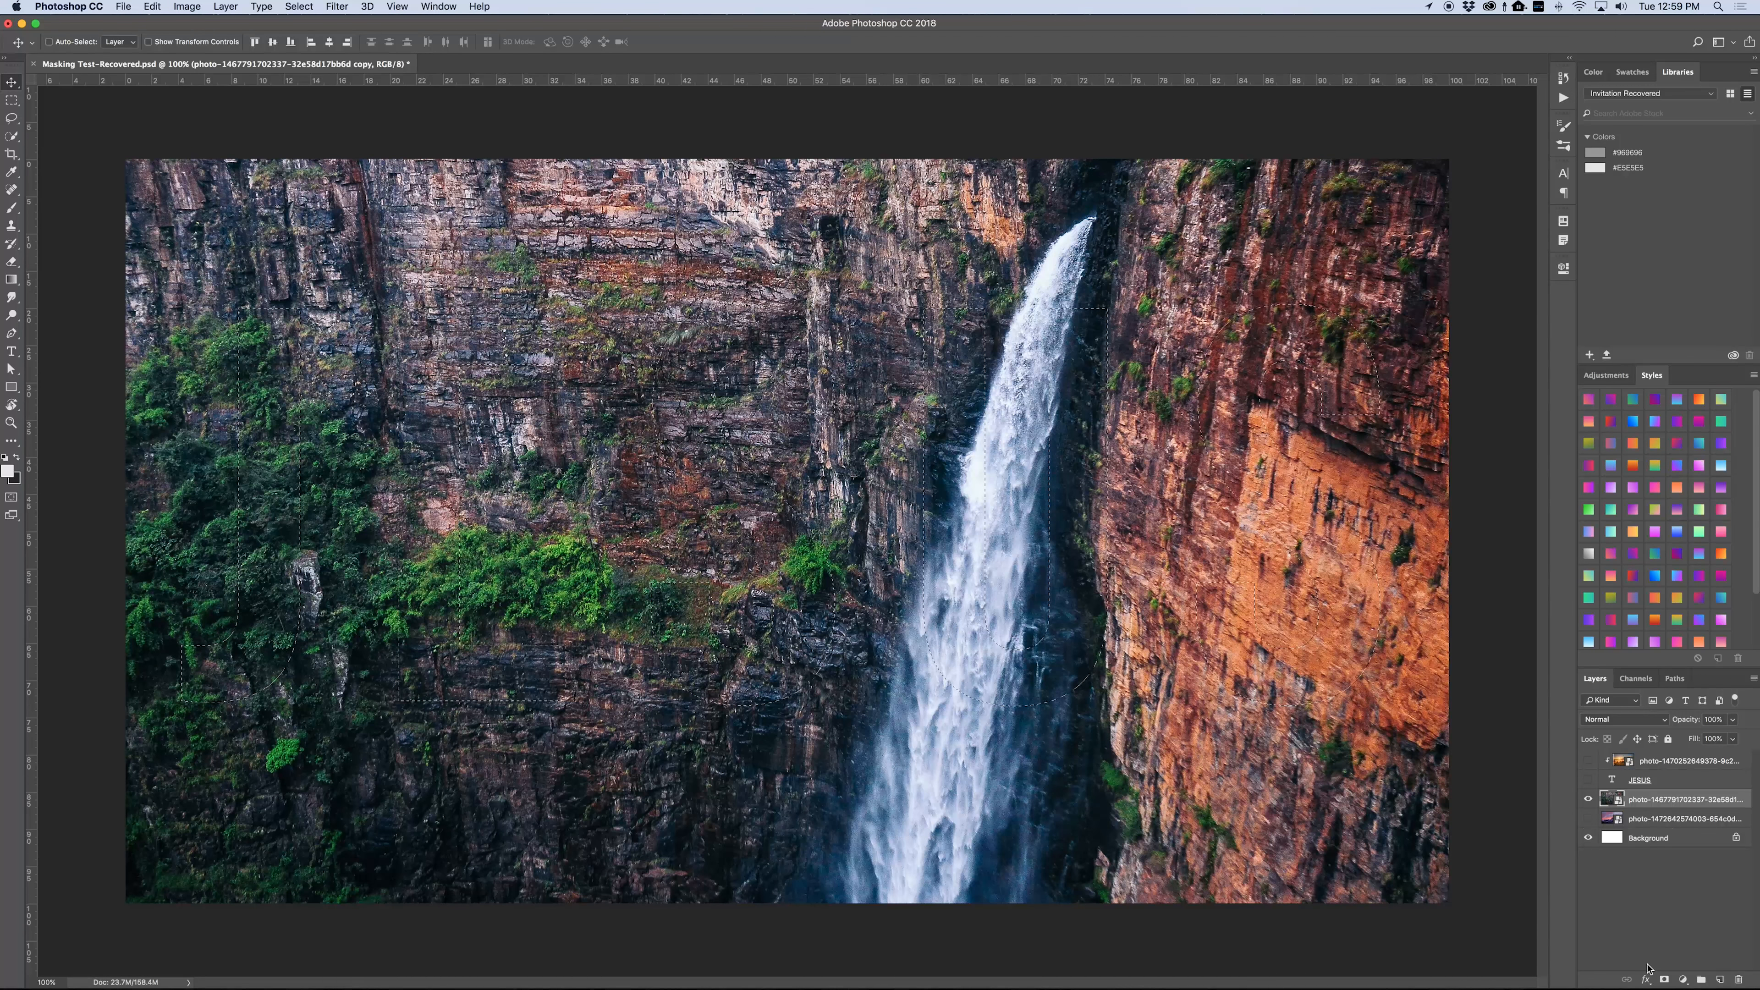
key("super+shift+z")
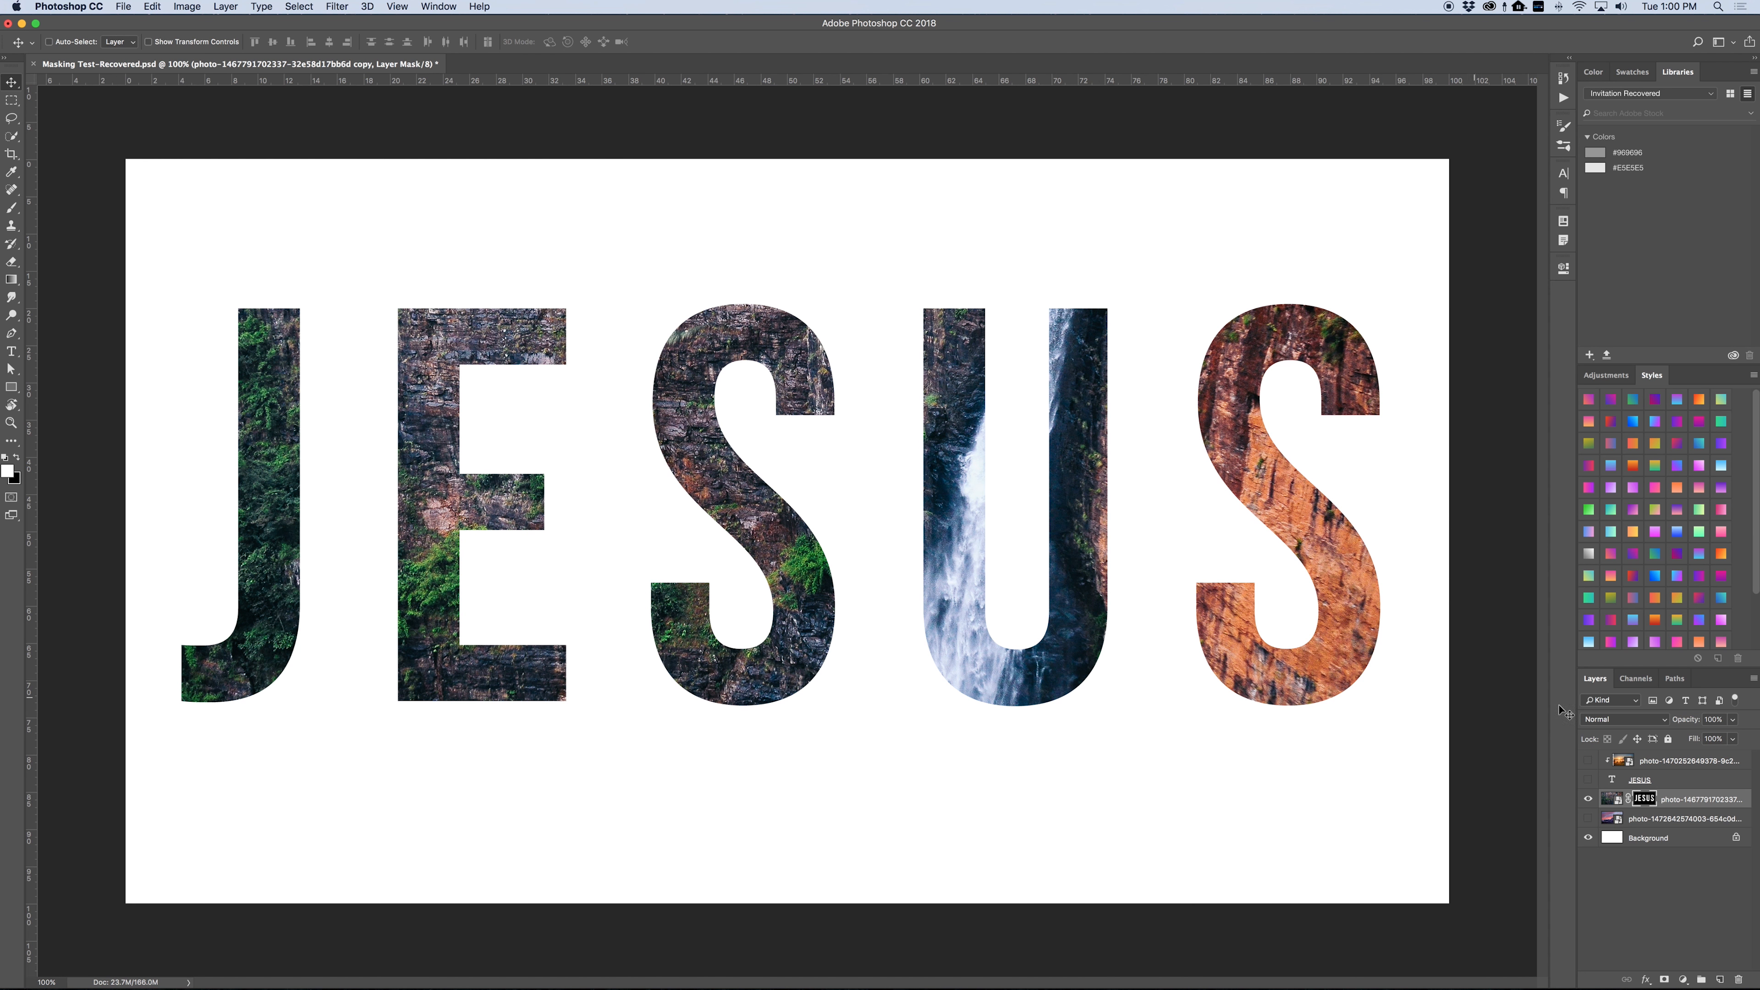
- Move the masked waterfall photo slightly down and unlink the layer mask from the photo
left_click_drag(1071, 418, 1071, 455)
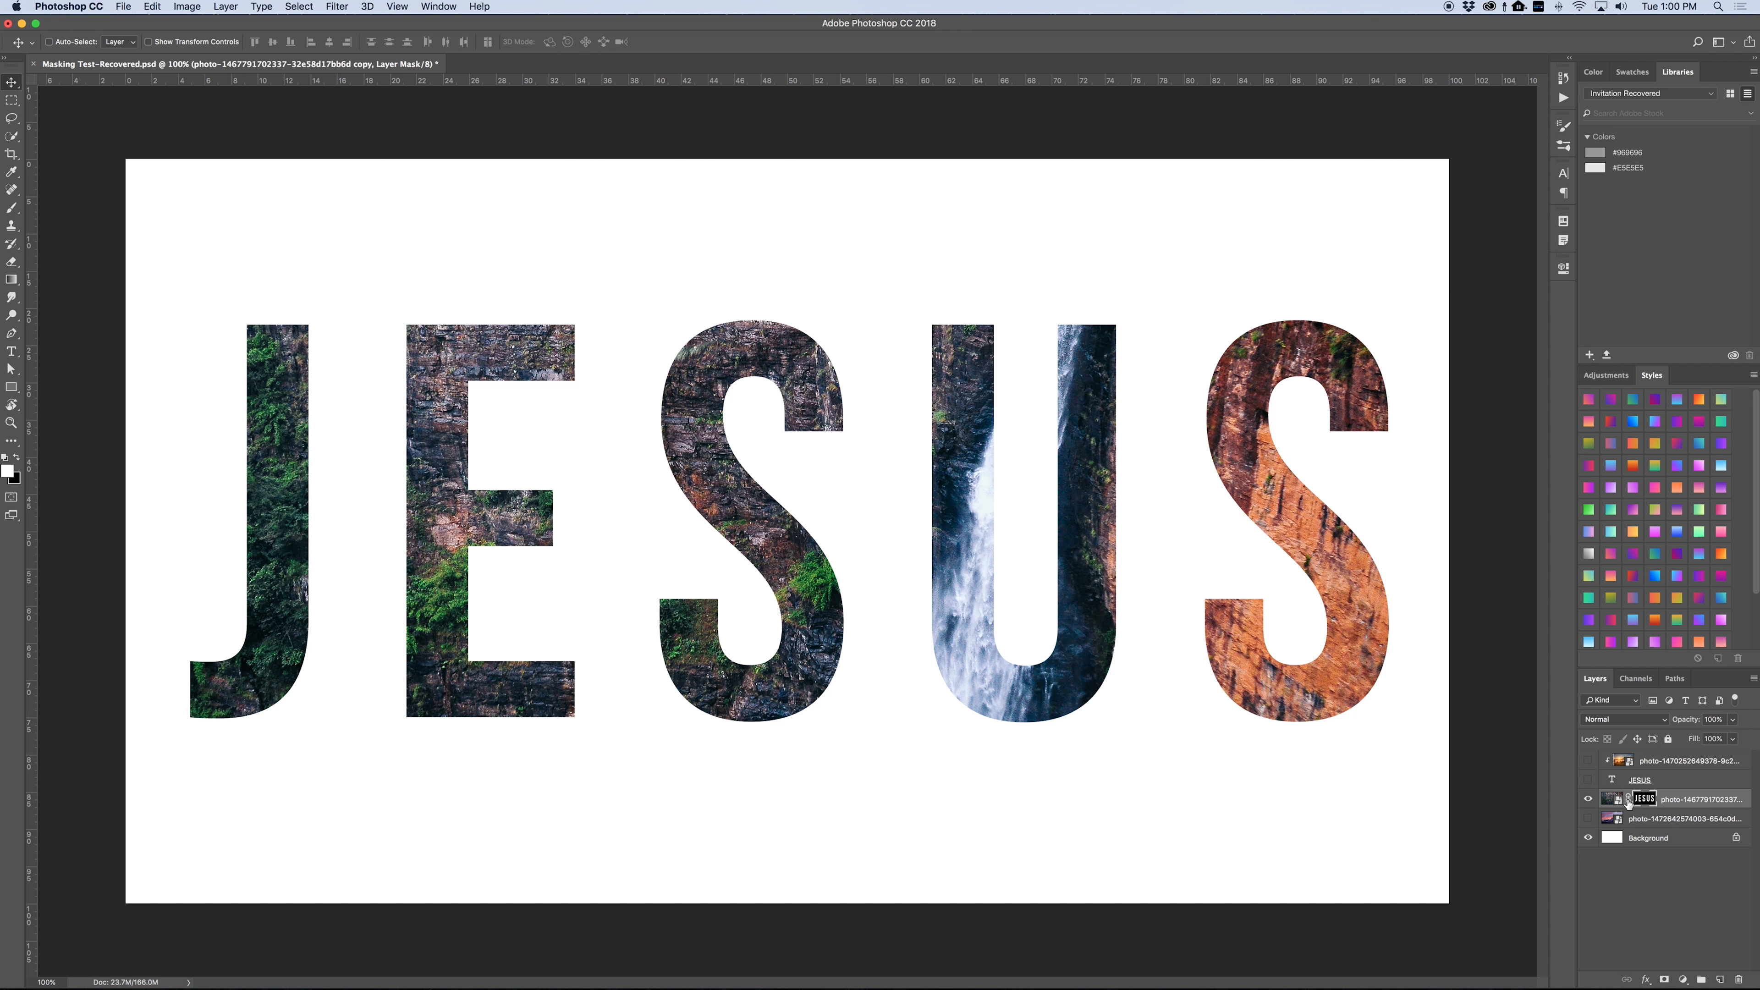
left_click(1628, 801)
- Try moving the waterfall photo and its mask independently and resizing with Free Transform, and discard the changes
left_click(1611, 800)
left_click_drag(1155, 559, 1087, 548)
left_click(1644, 799)
left_click_drag(1040, 497, 1030, 397)
key("super+z")
key("super+t")
left_click_drag(1387, 320, 1343, 334)
key("Escape")
- Brush white on the waterfall photo's mask to reveal falling water below the U and green foliage beside the E
key("b")
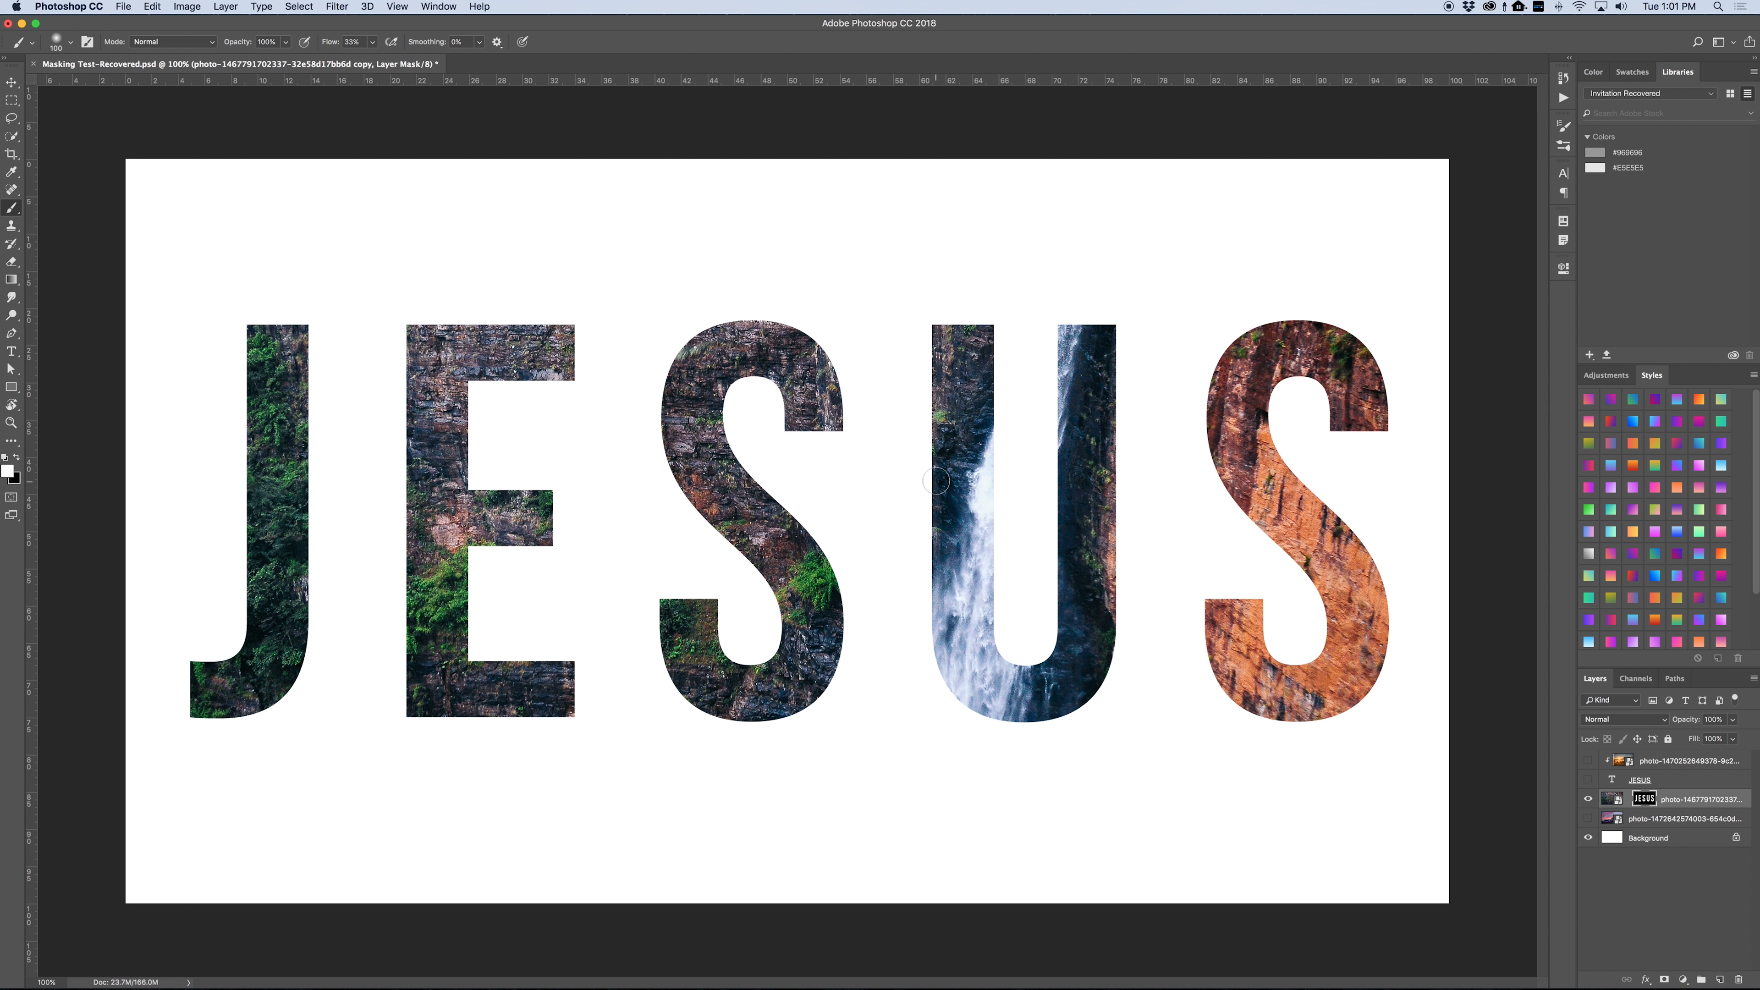
mouse_move(976, 686)
left_mouse_down()
mouse_move(976, 726)
mouse_move(1001, 710)
mouse_move(952, 716)
mouse_move(955, 673)
mouse_move(977, 769)
mouse_move(988, 745)
mouse_move(963, 738)
mouse_move(975, 751)
mouse_move(996, 693)
mouse_move(986, 724)
mouse_move(951, 652)
mouse_move(979, 790)
left_mouse_up()
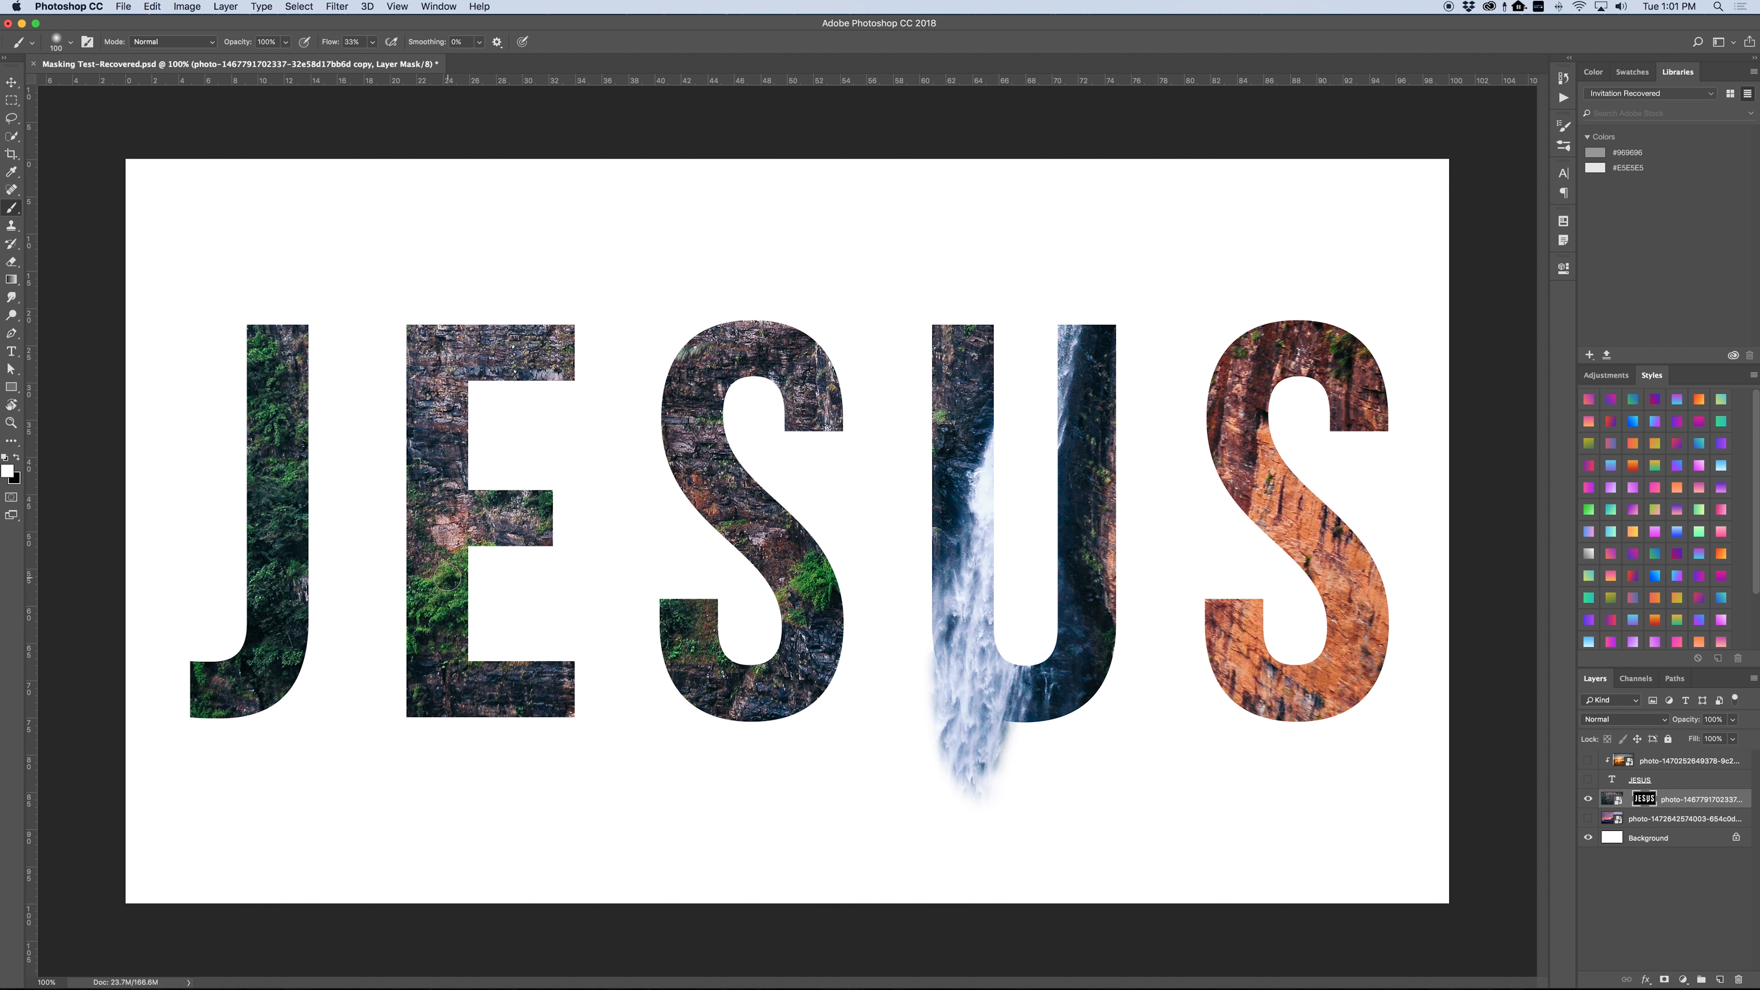
mouse_move(467, 569)
left_mouse_down()
mouse_move(487, 554)
mouse_move(460, 608)
mouse_move(495, 543)
left_mouse_up()
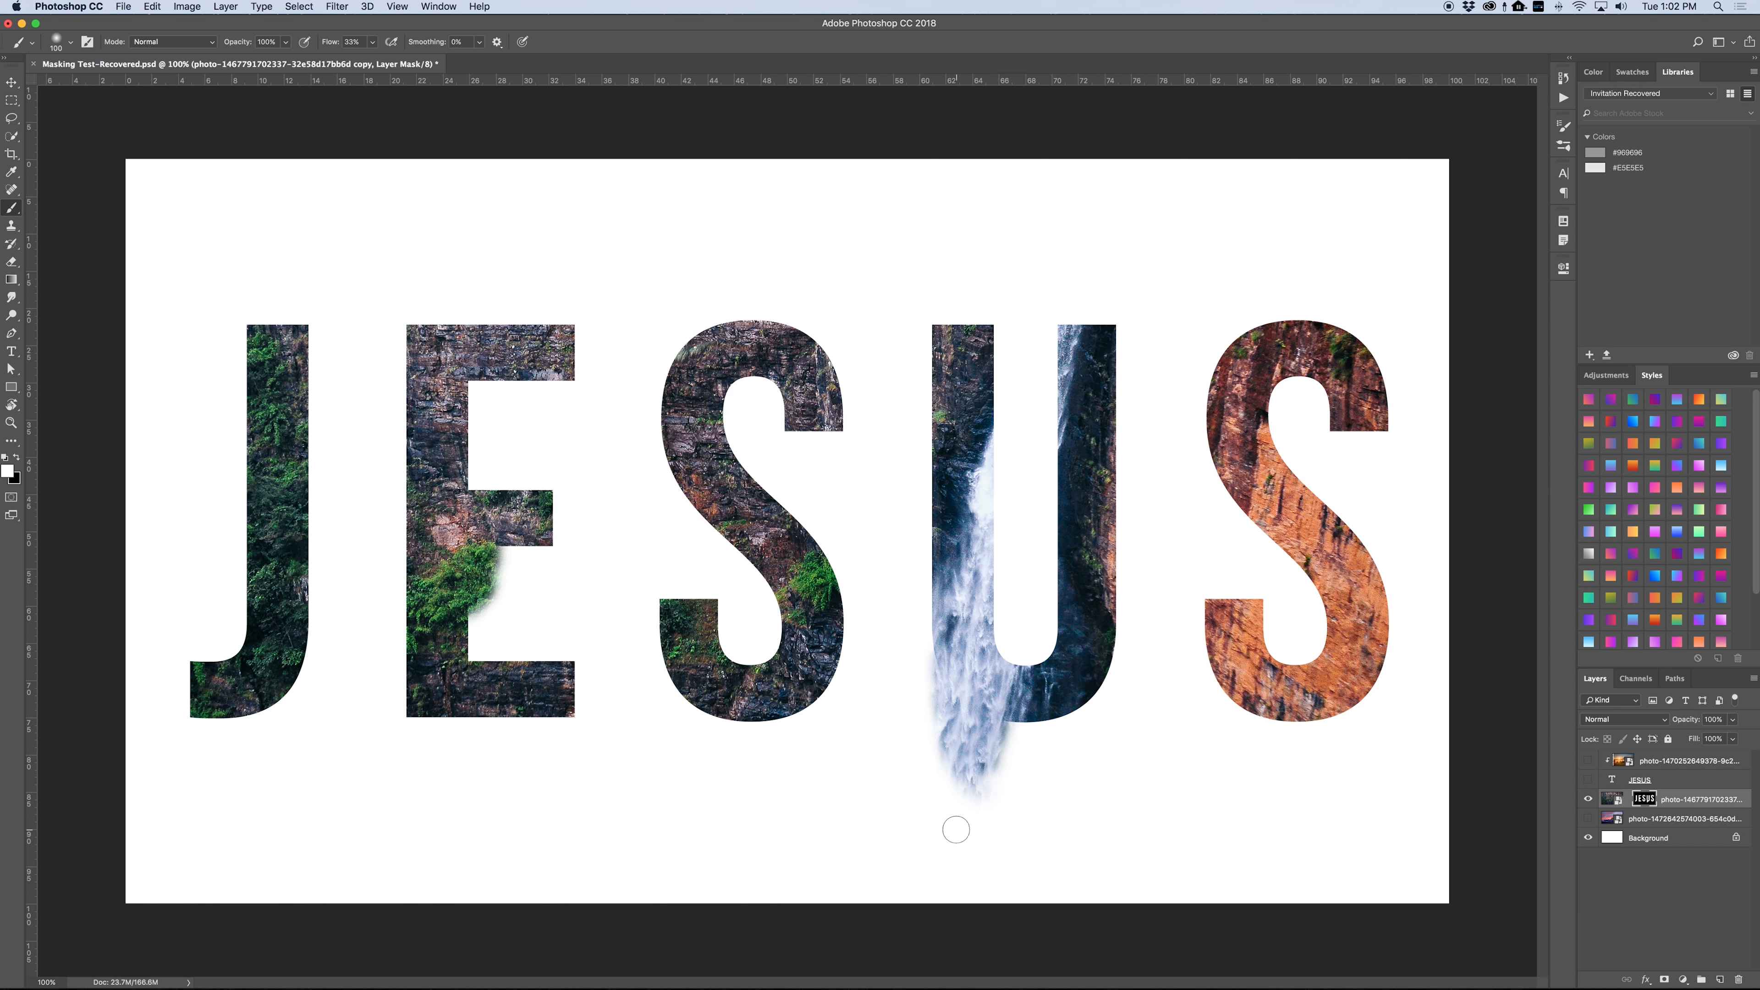
- Erase parts of the mask to roughen the outer edge of the U and the diagonal edge of the last S
key("e")
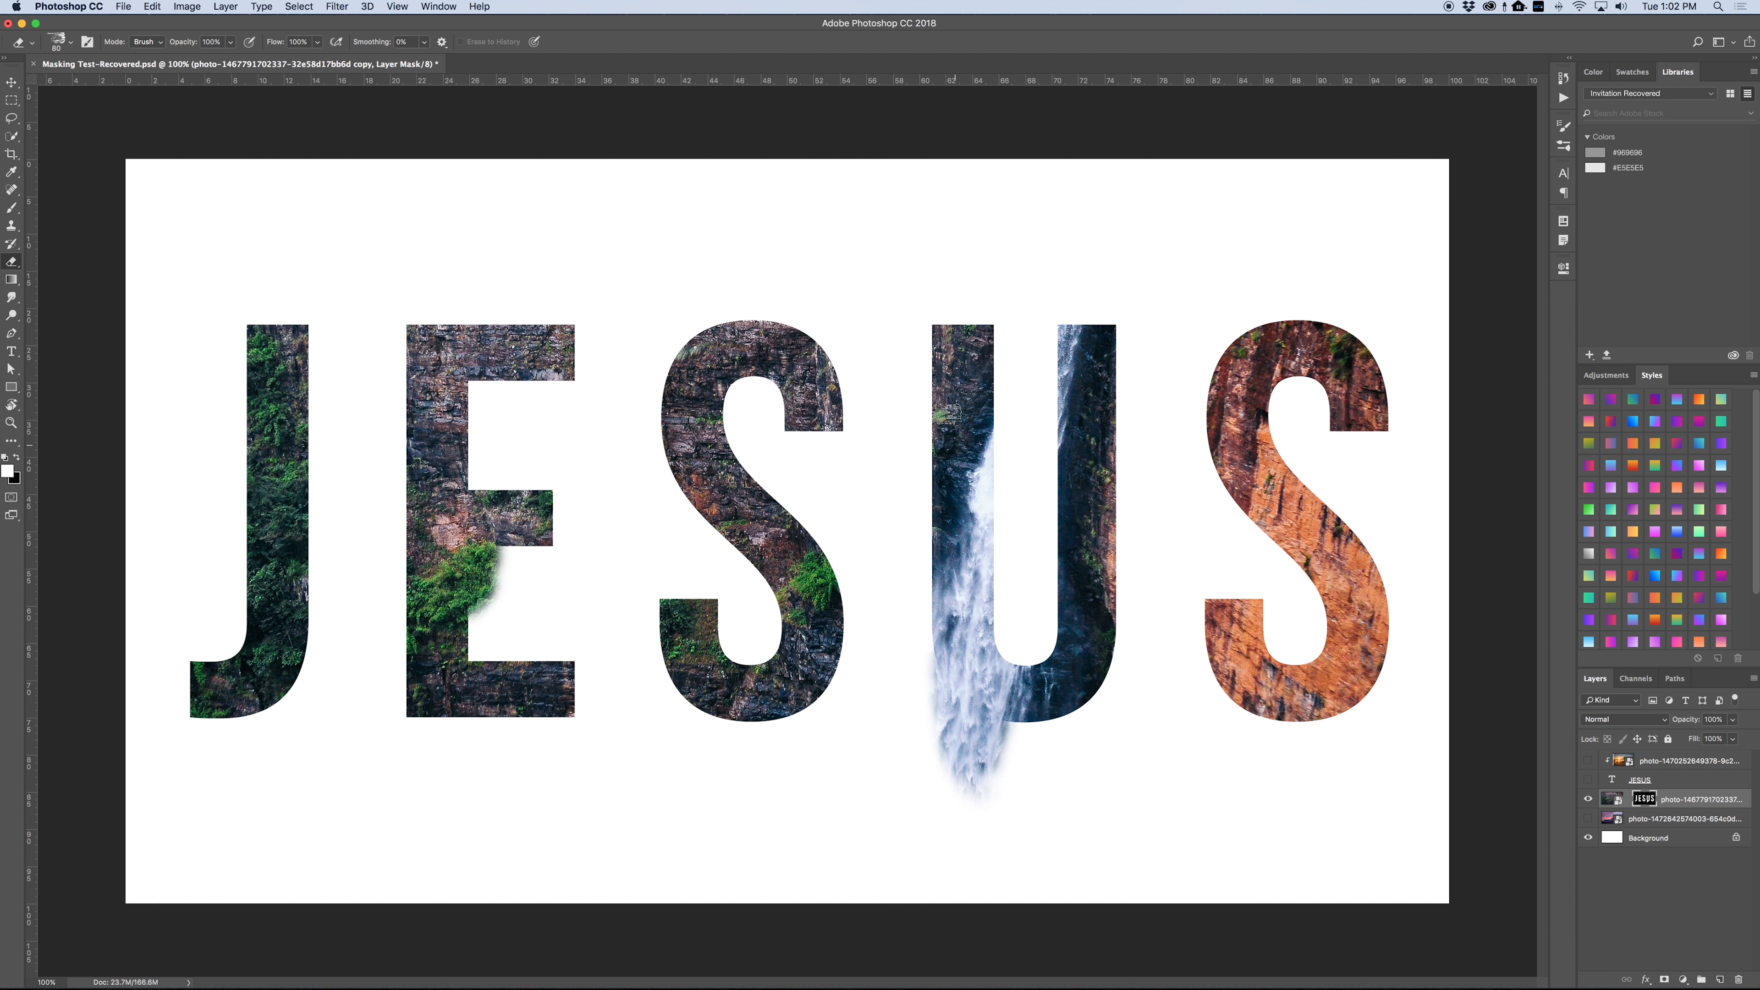
left_click_drag(930, 321, 927, 530)
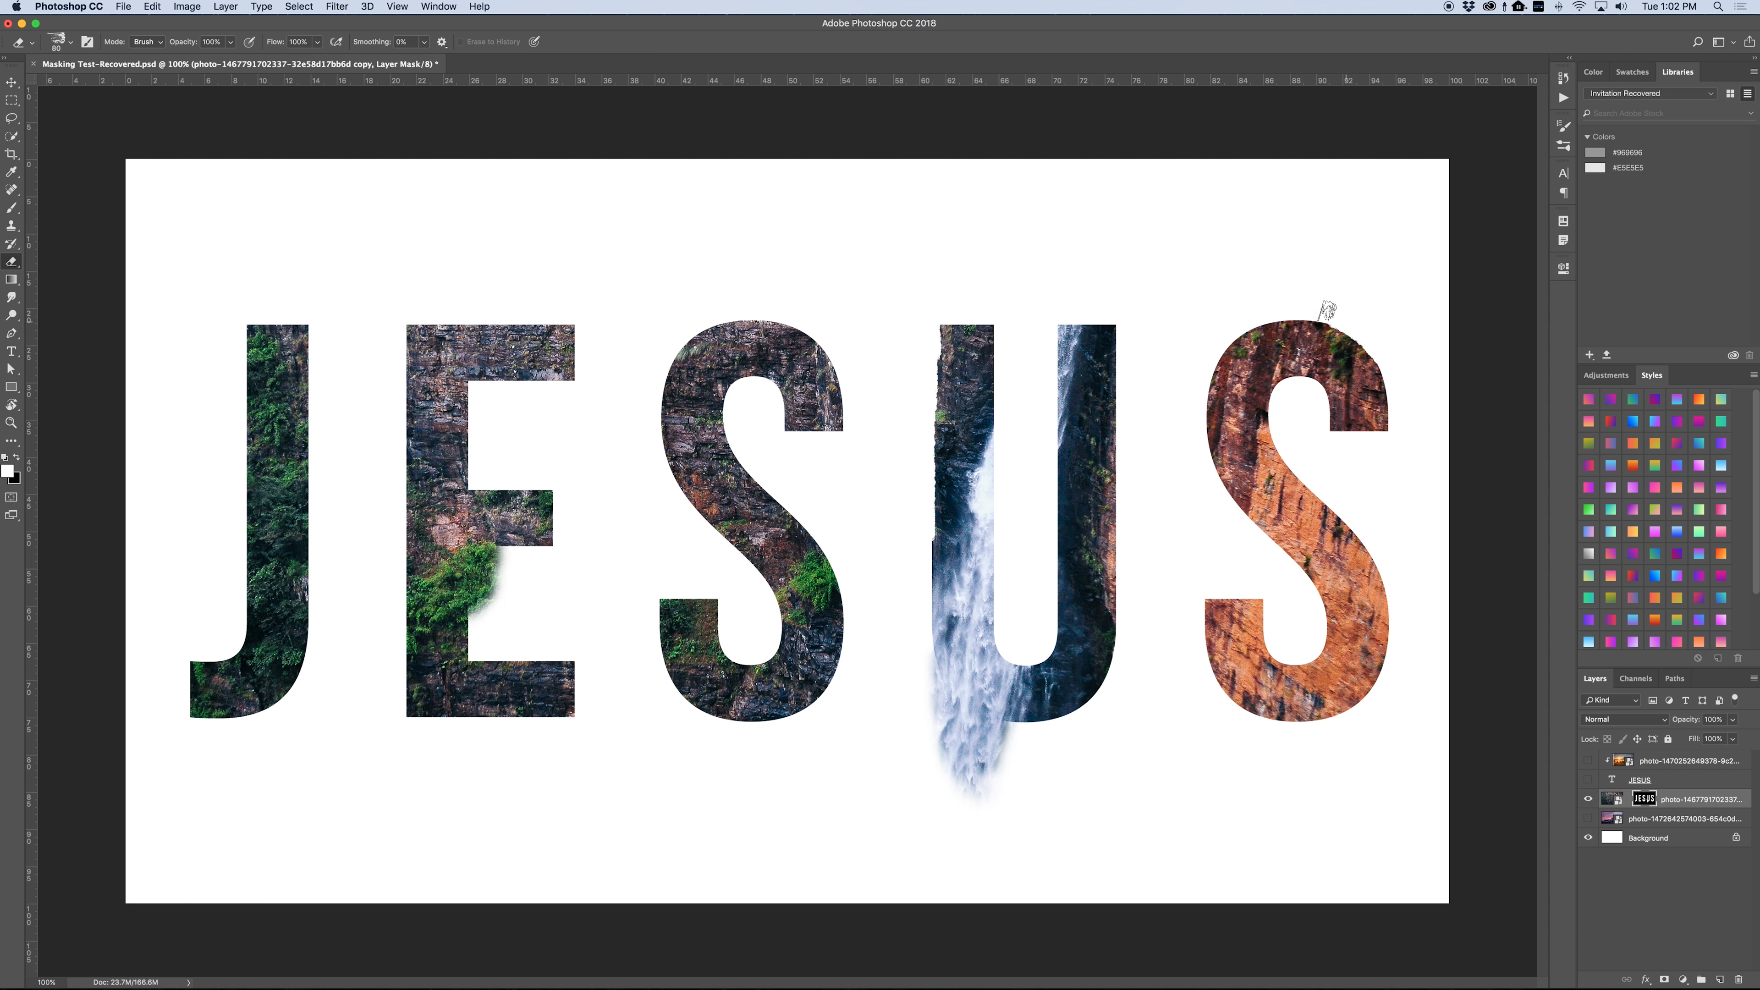
left_click_drag(1290, 561, 1241, 514)
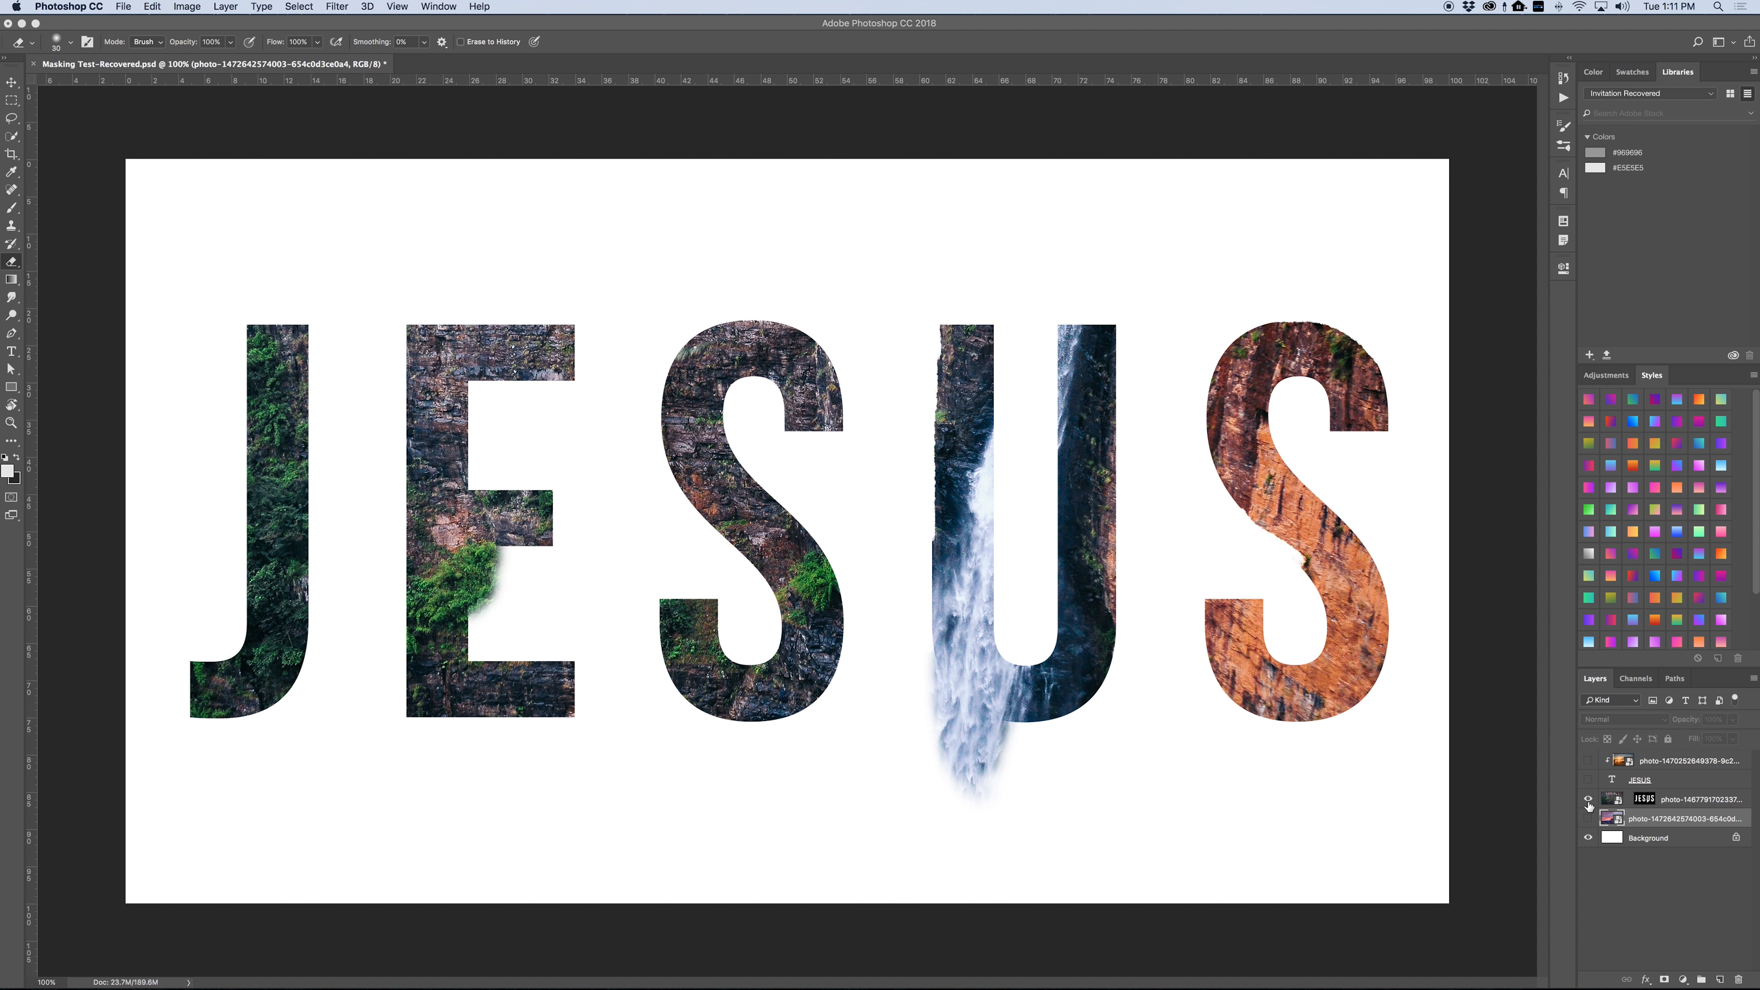
- Hide the masked waterfall photo, show the sunset mountain photo, and draw a light square about 1078 px wide over its middle
left_click(1588, 800)
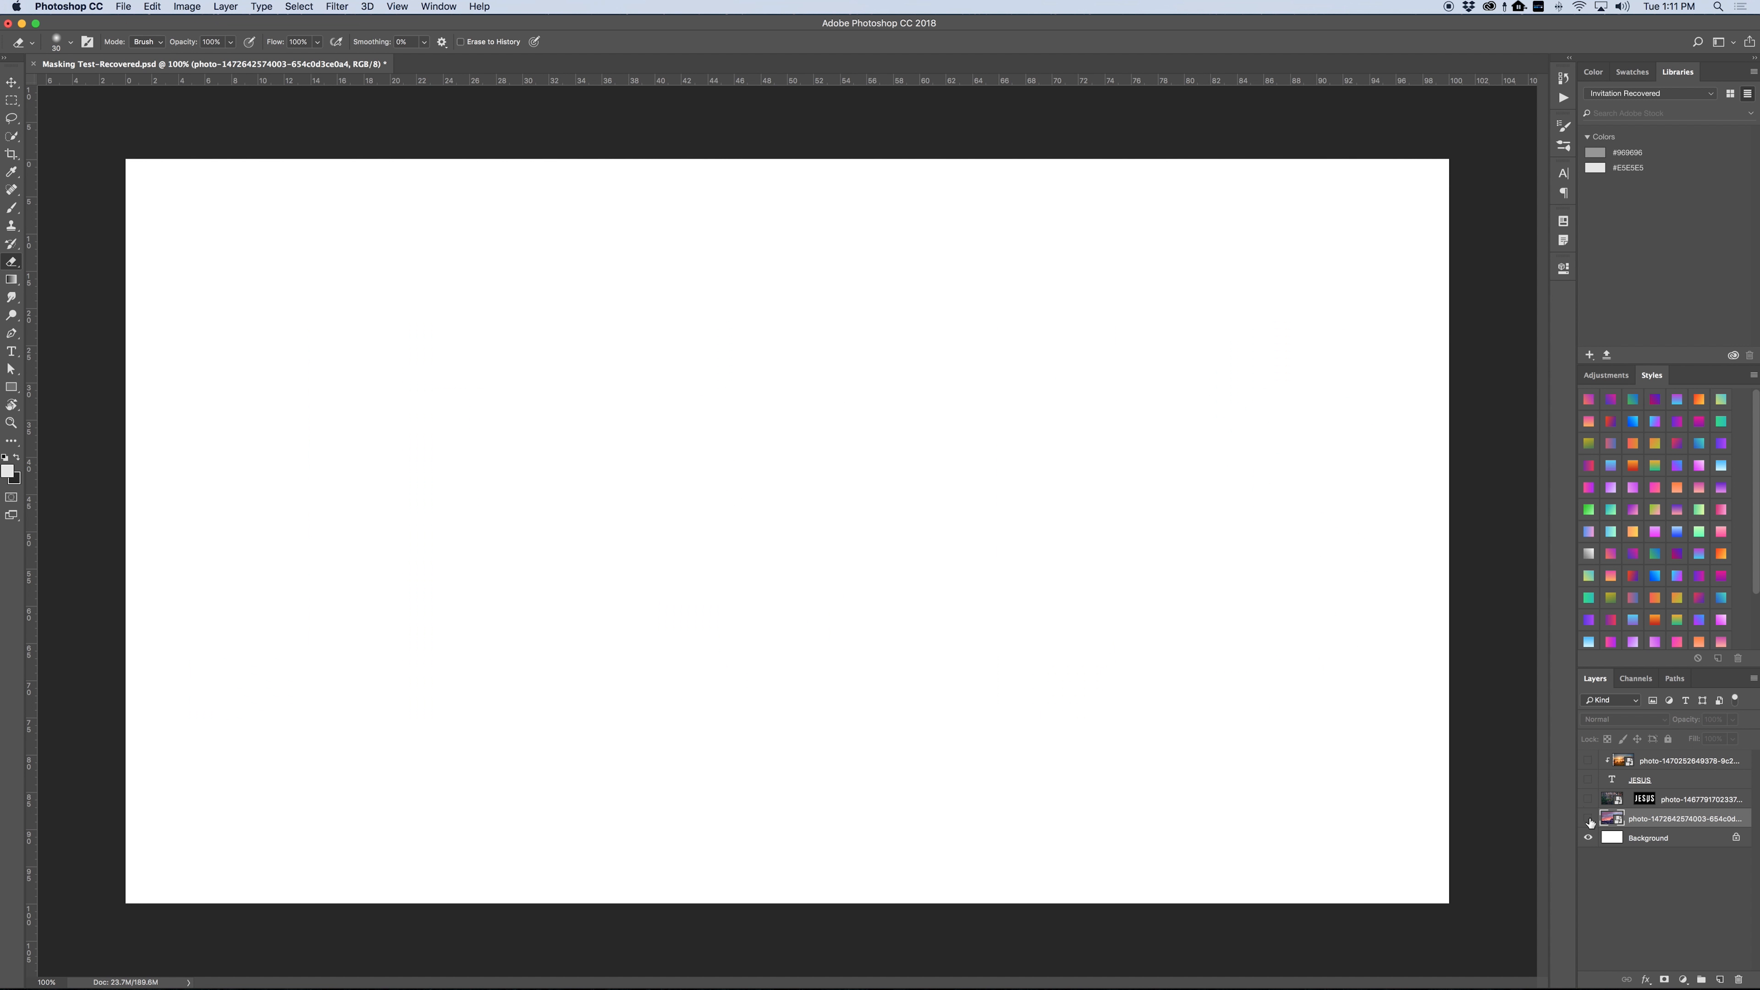
left_click(1588, 818)
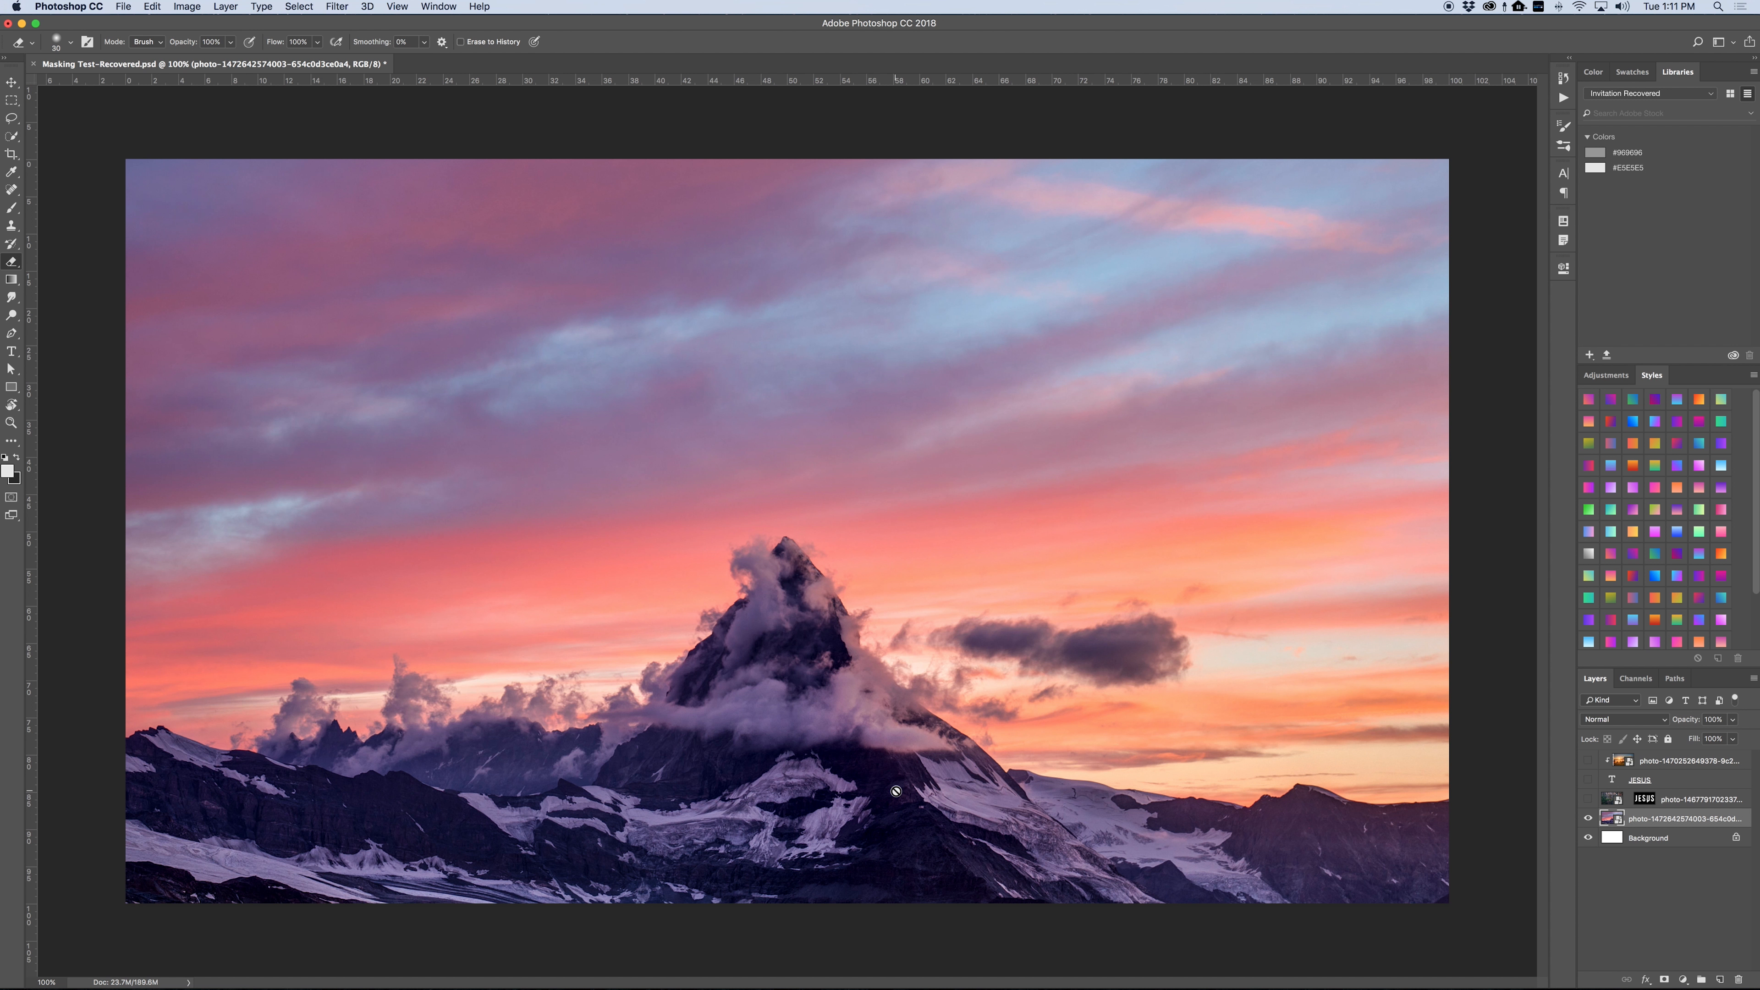
key("g")
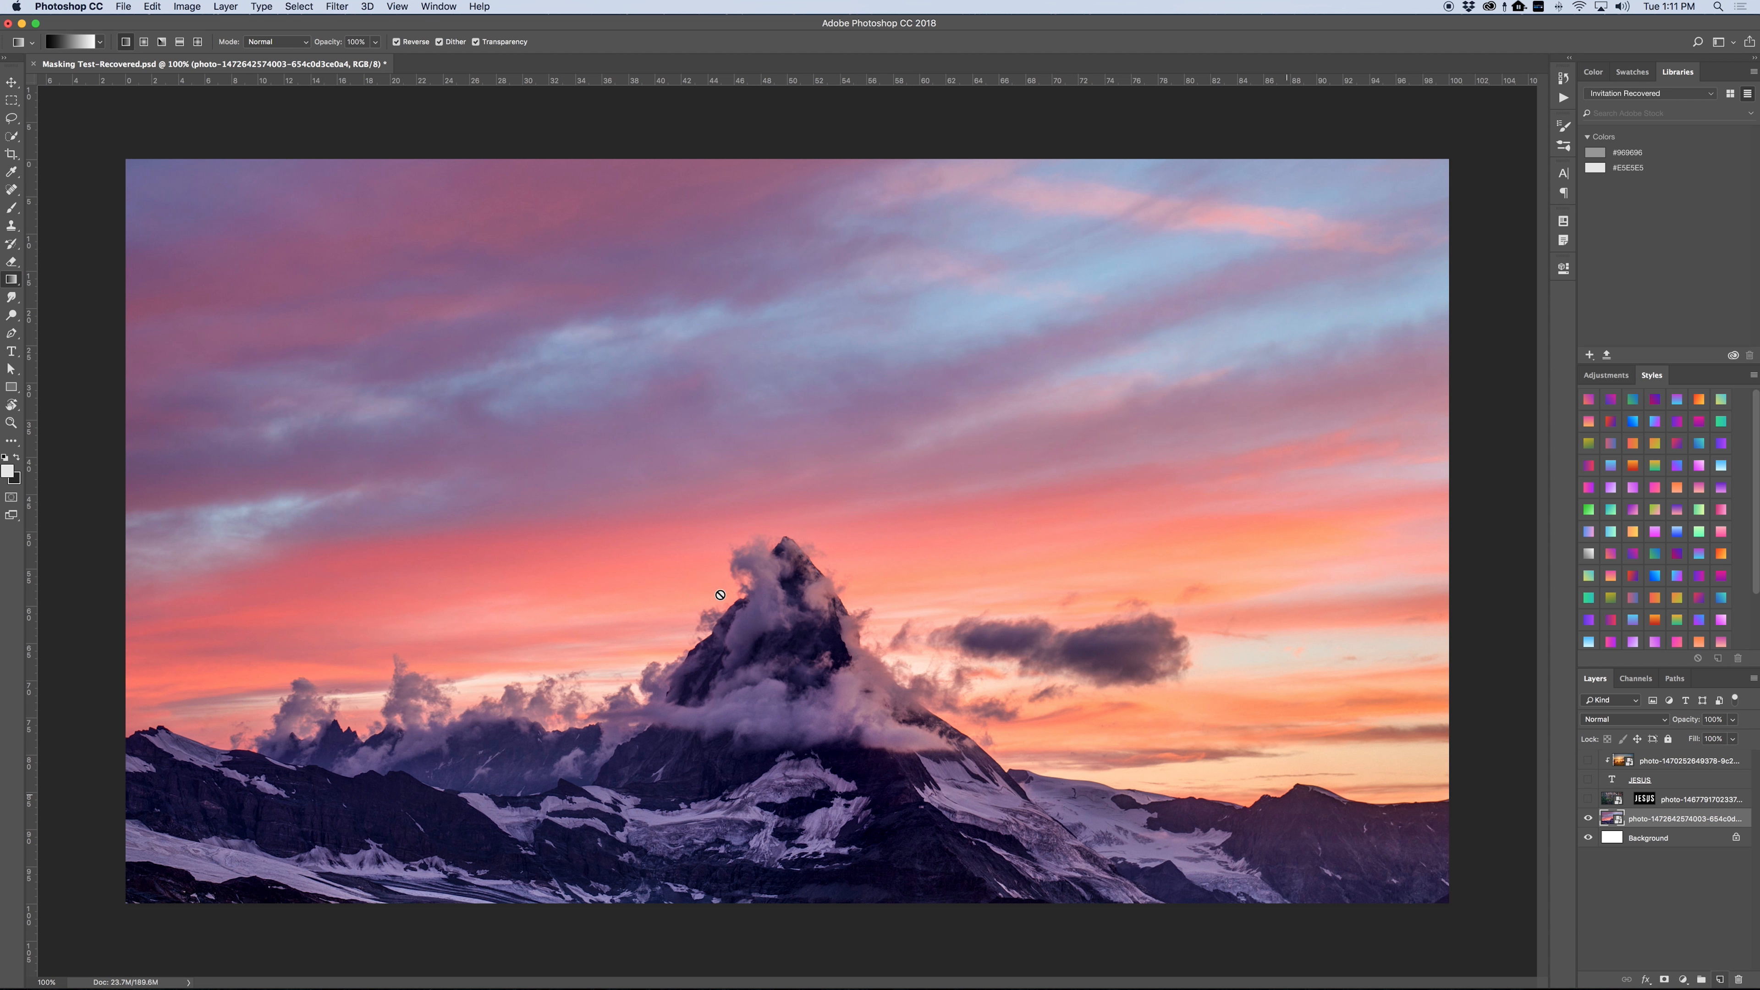
left_click(12, 387)
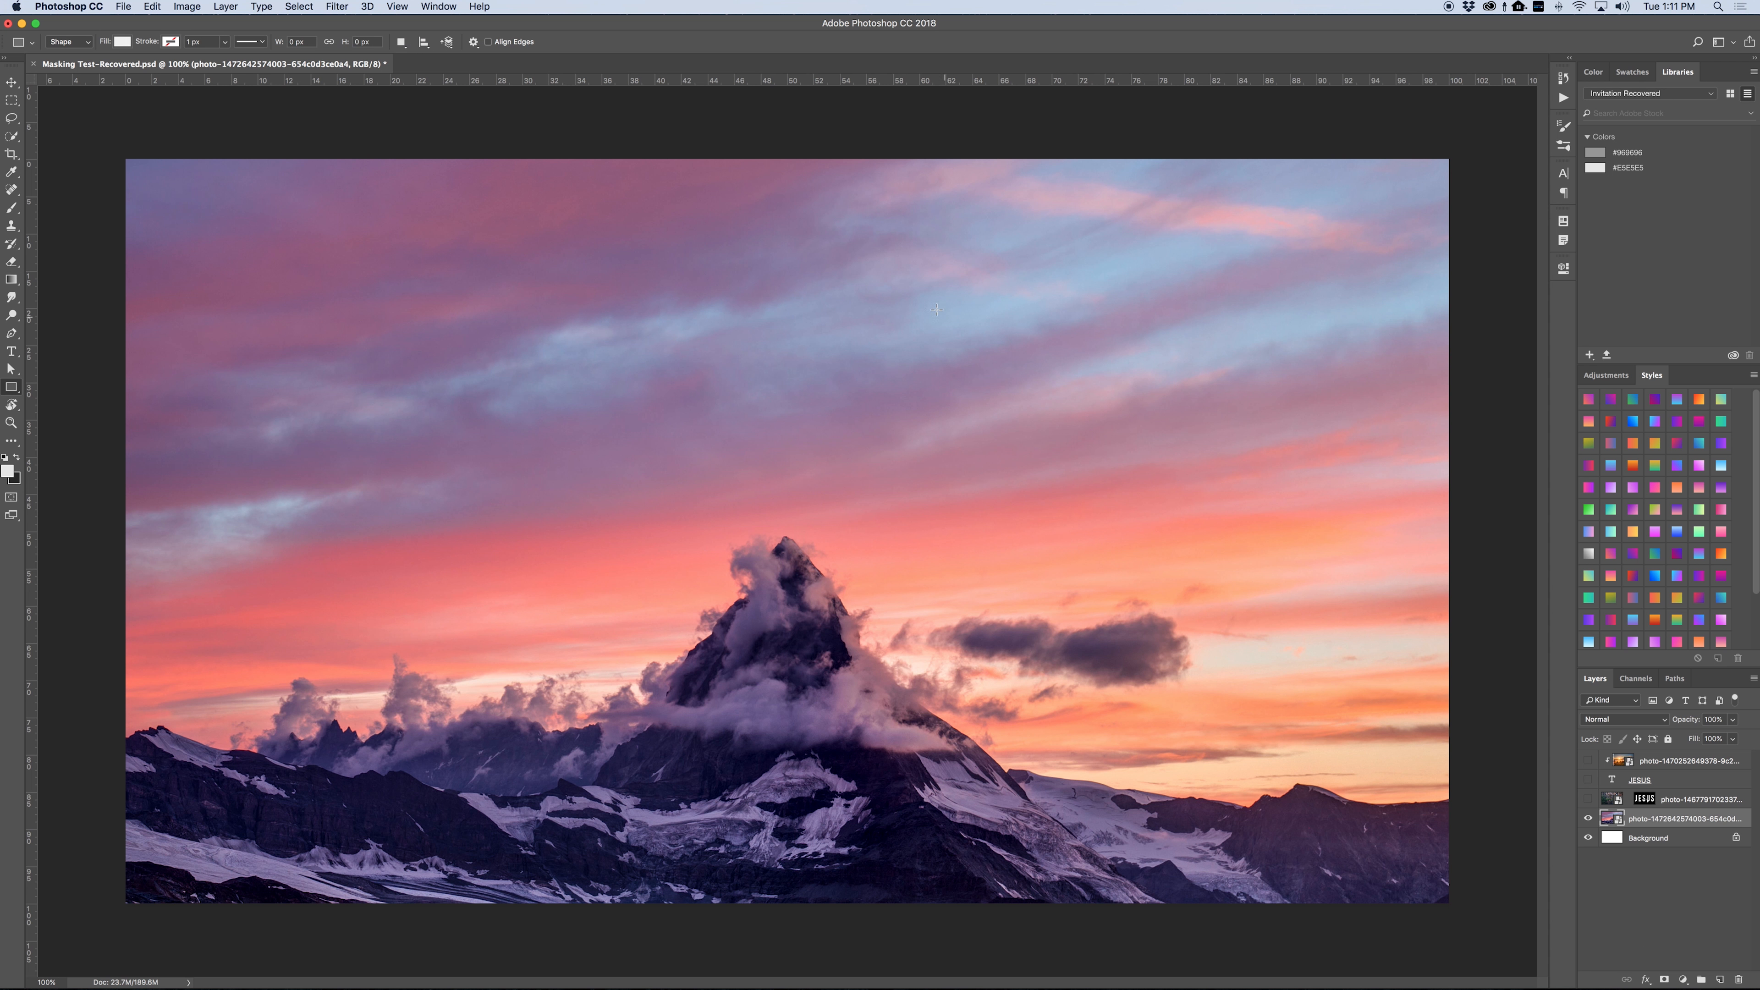
left_click_drag(604, 320, 976, 692)
- Centre the square on the canvas using the centre guides, and hide the guides
key("v")
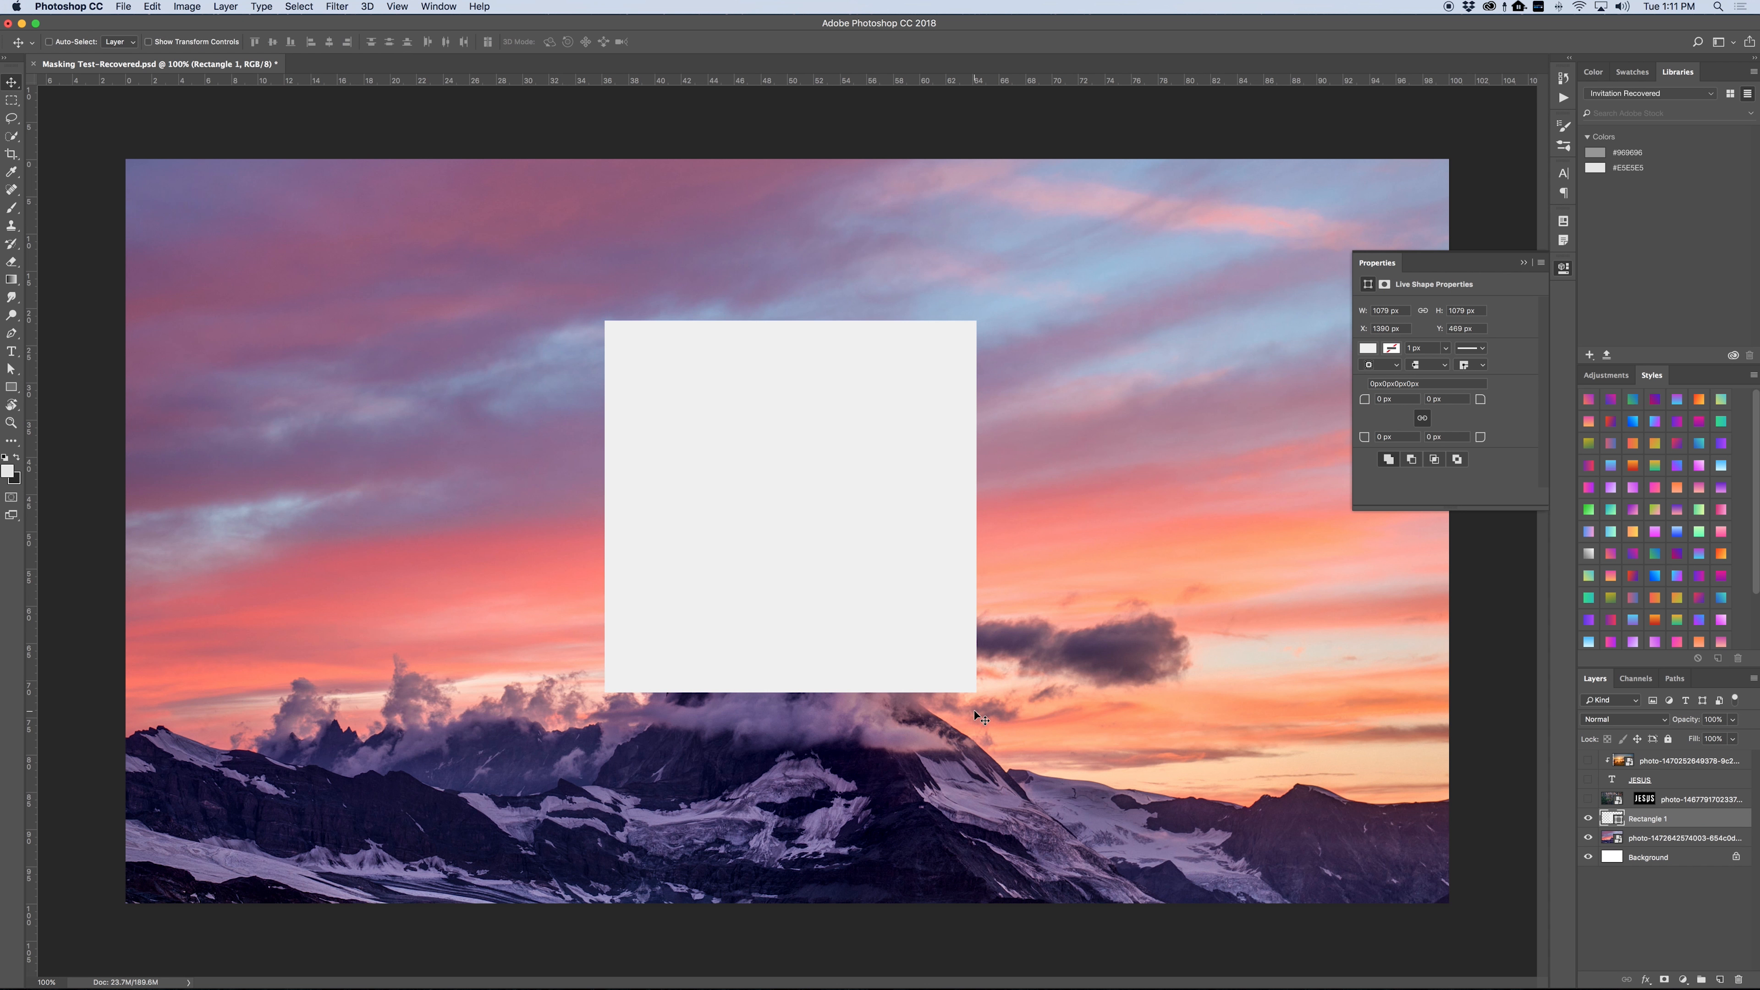
key("super+;")
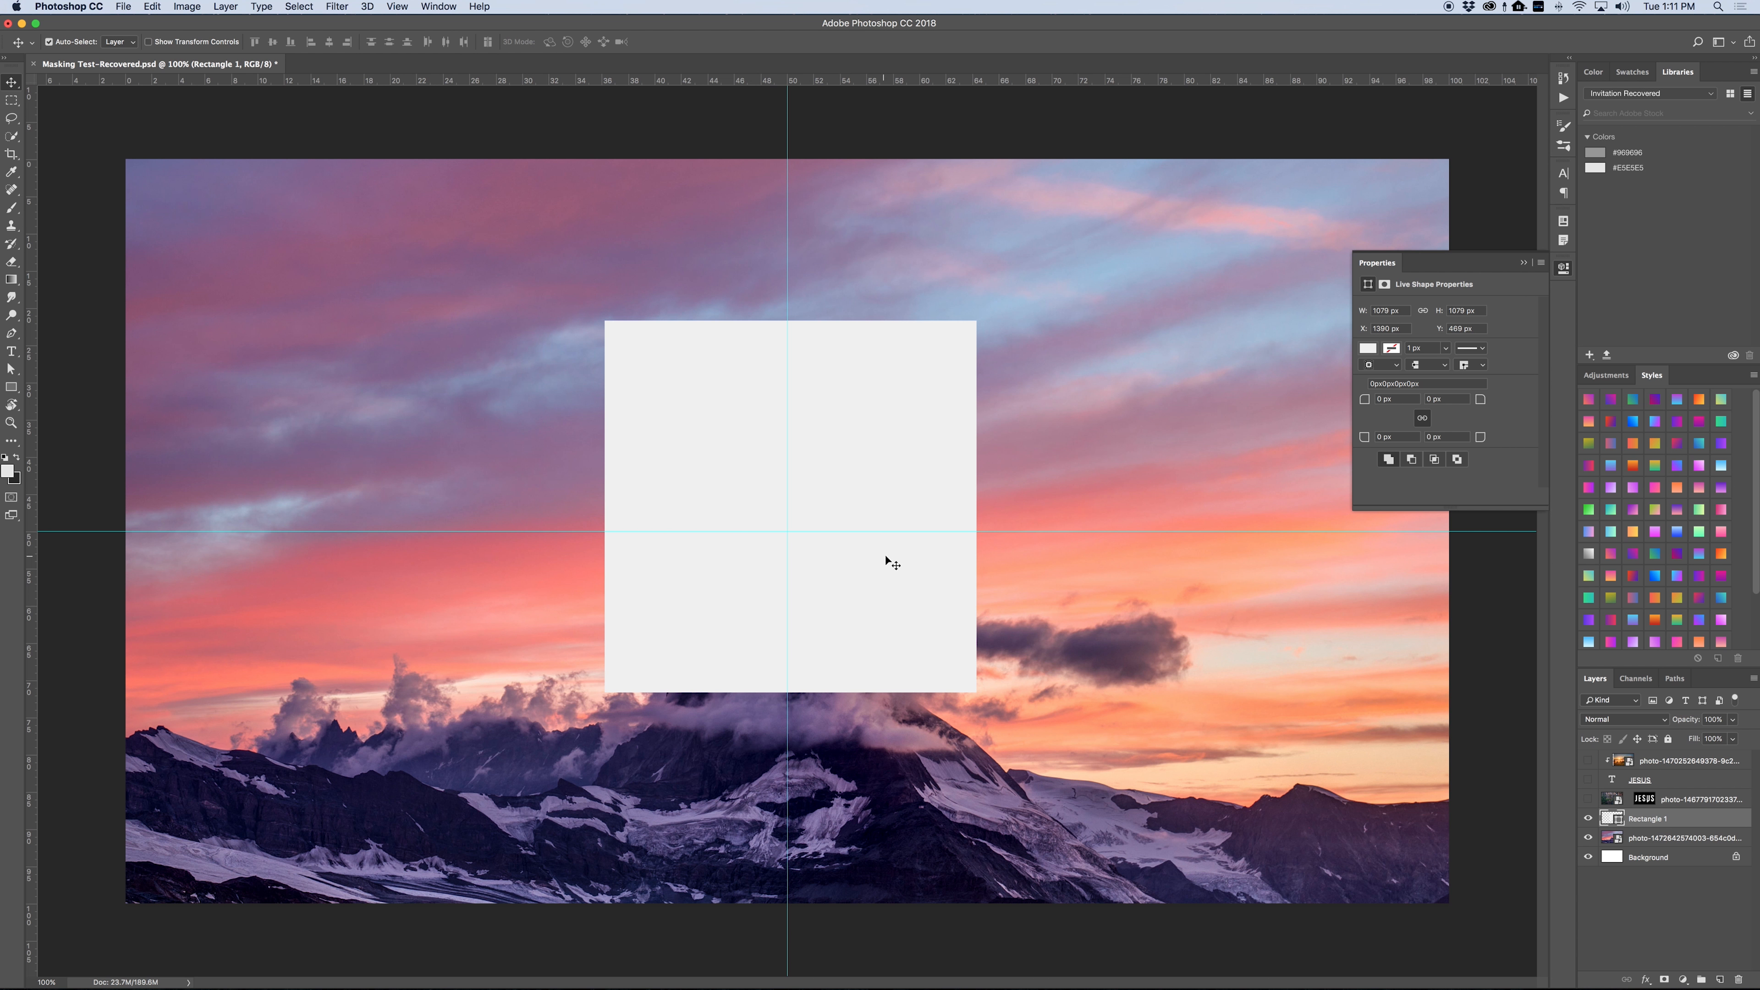
key("super+t")
left_click_drag(892, 466, 895, 485)
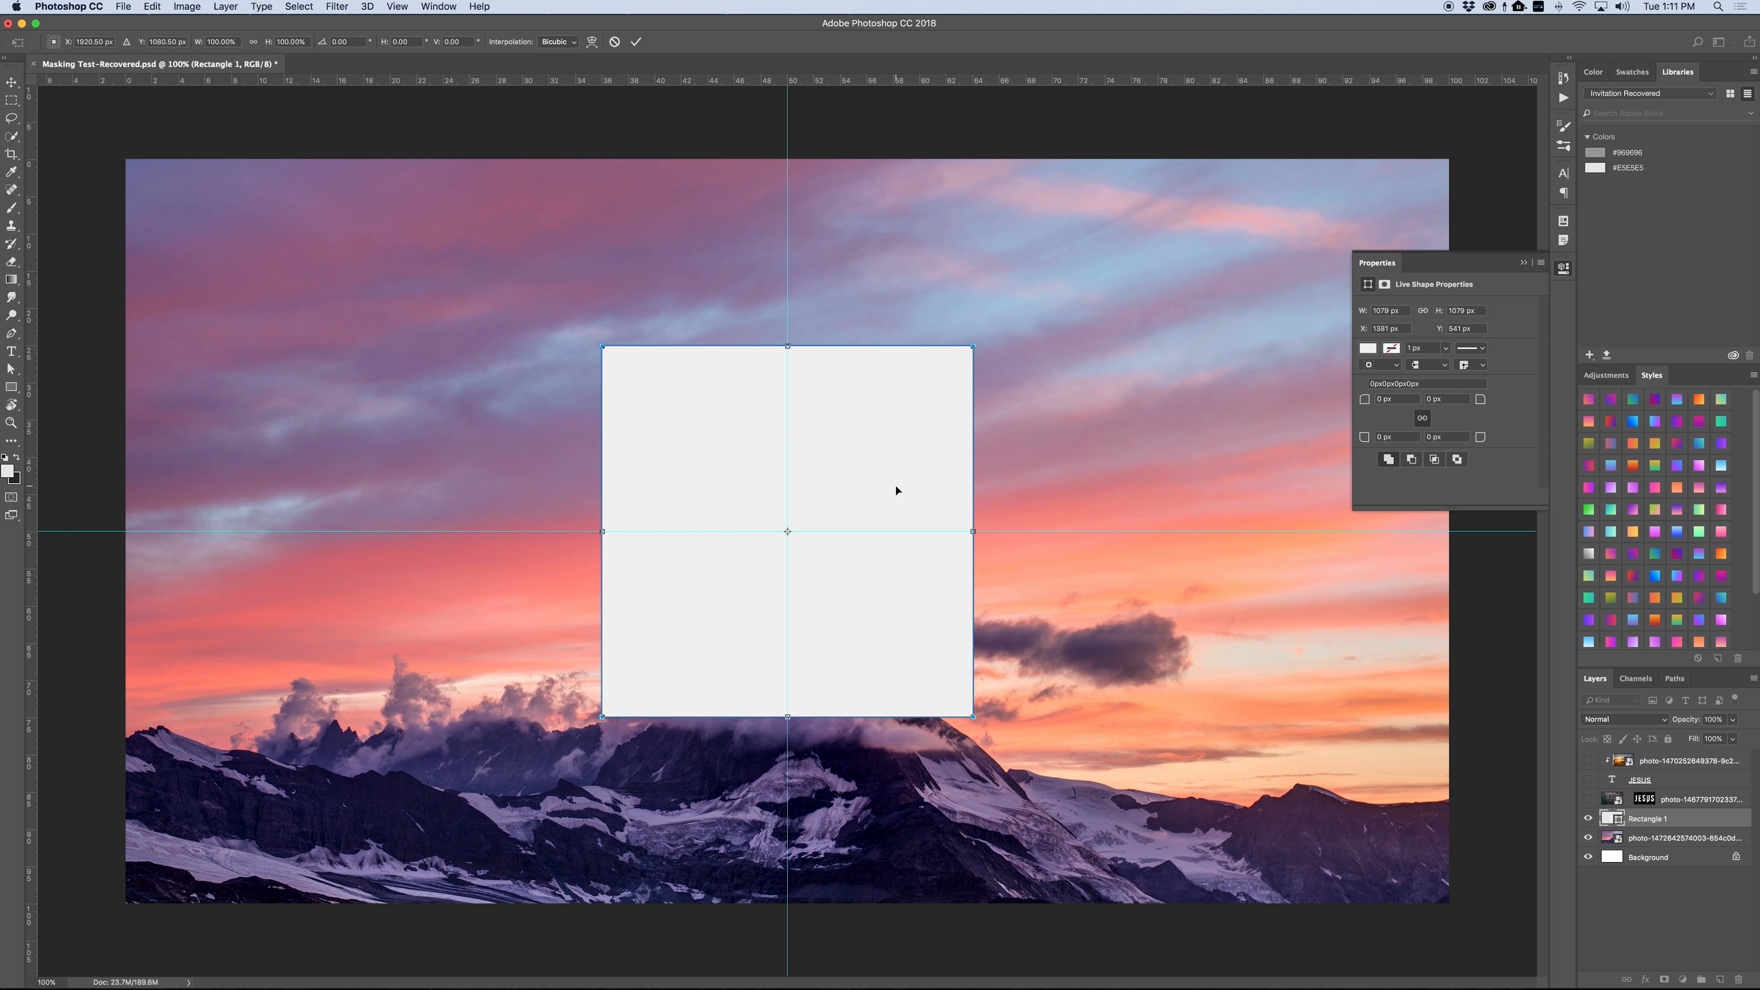
key("Return")
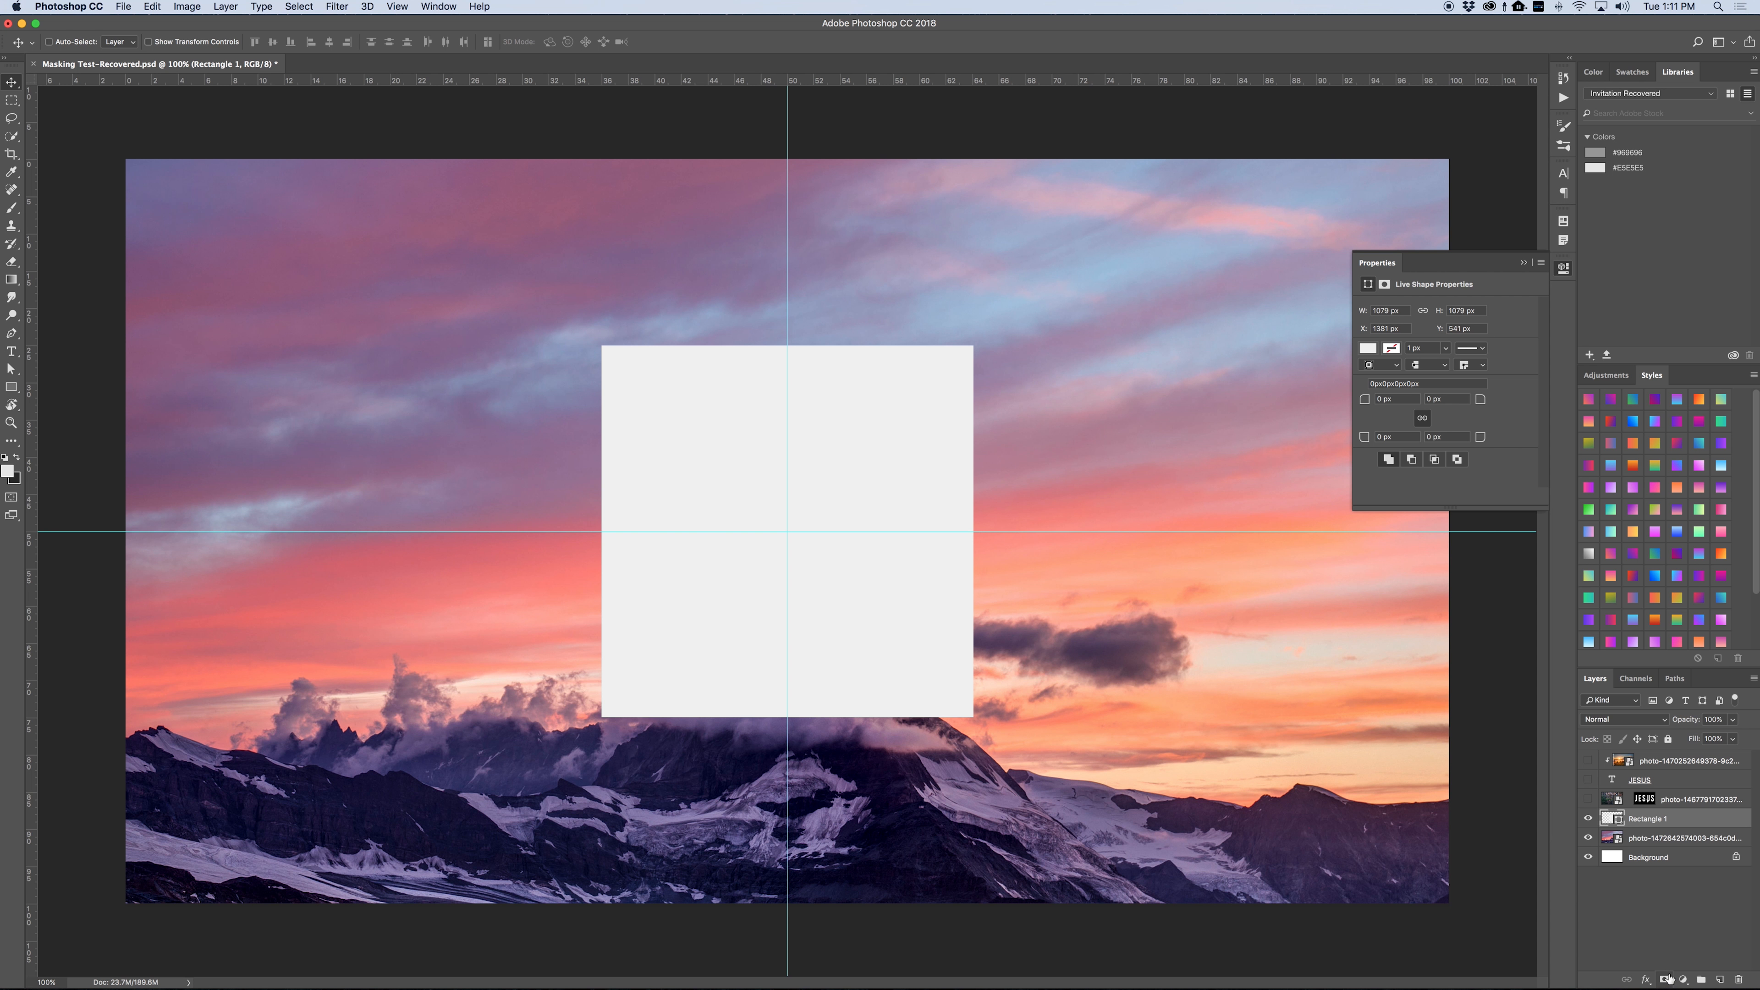
key("super+semicolon")
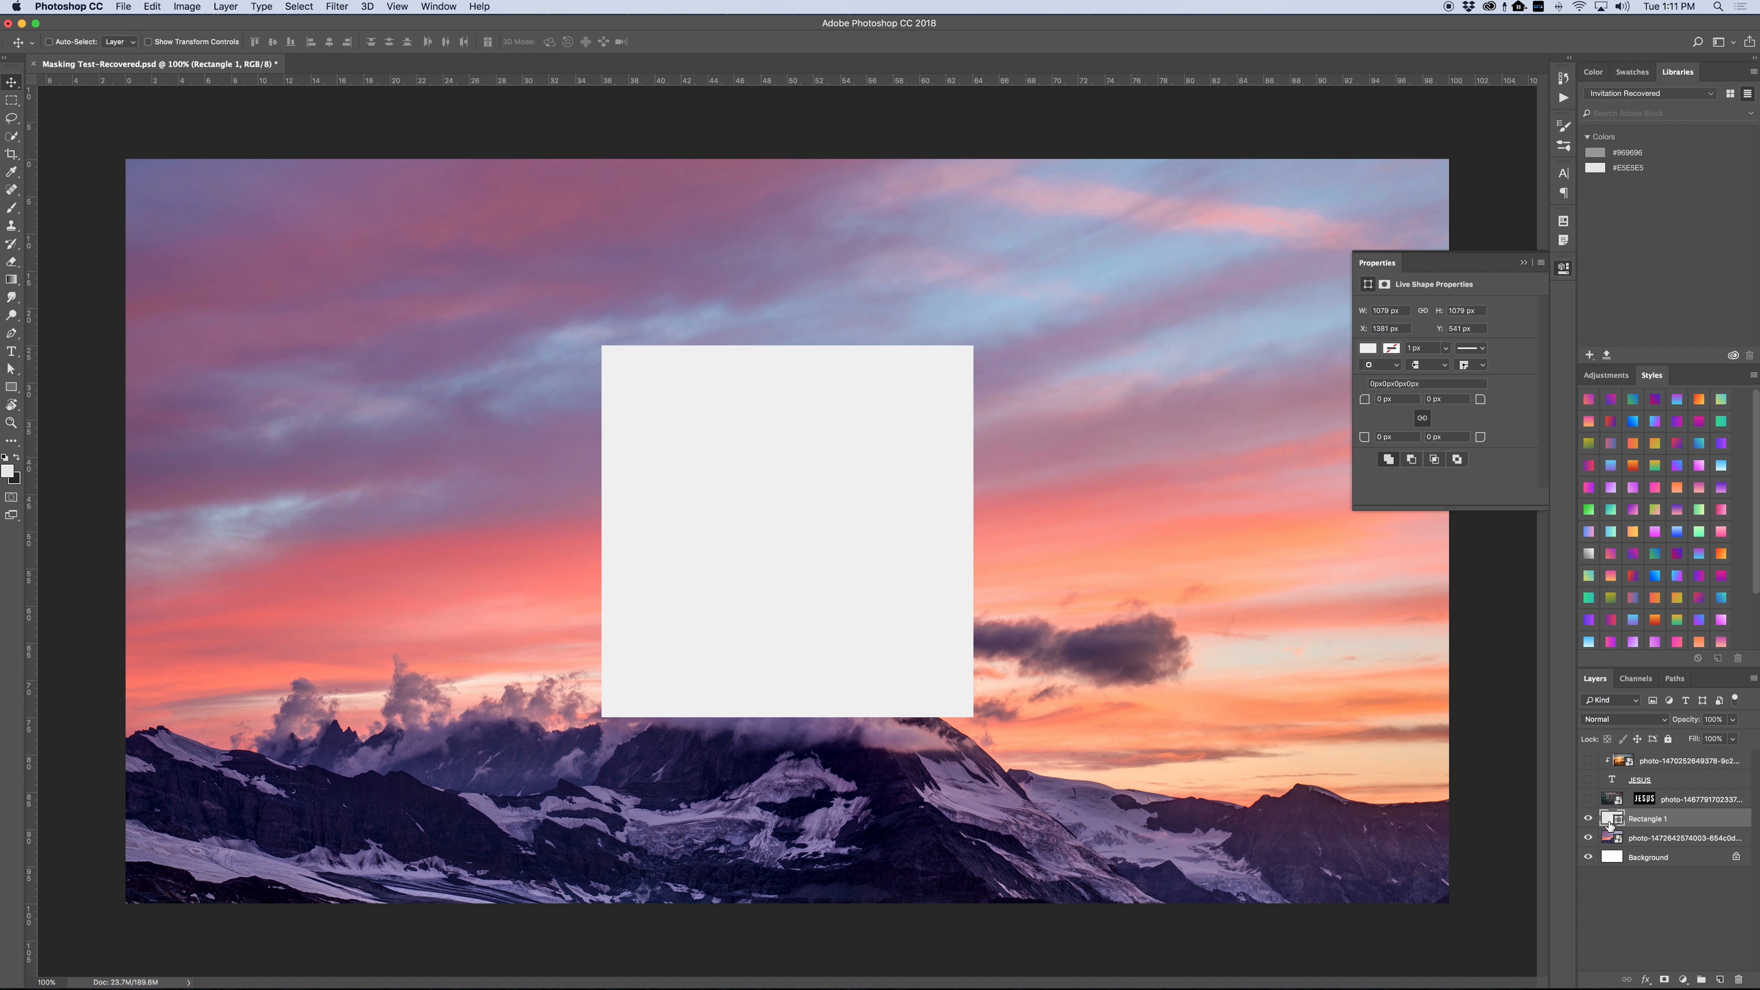
- Add a layer mask to the square and draw a black-to-white gradient on it so the square fades out toward its lower edge
left_click(1663, 978)
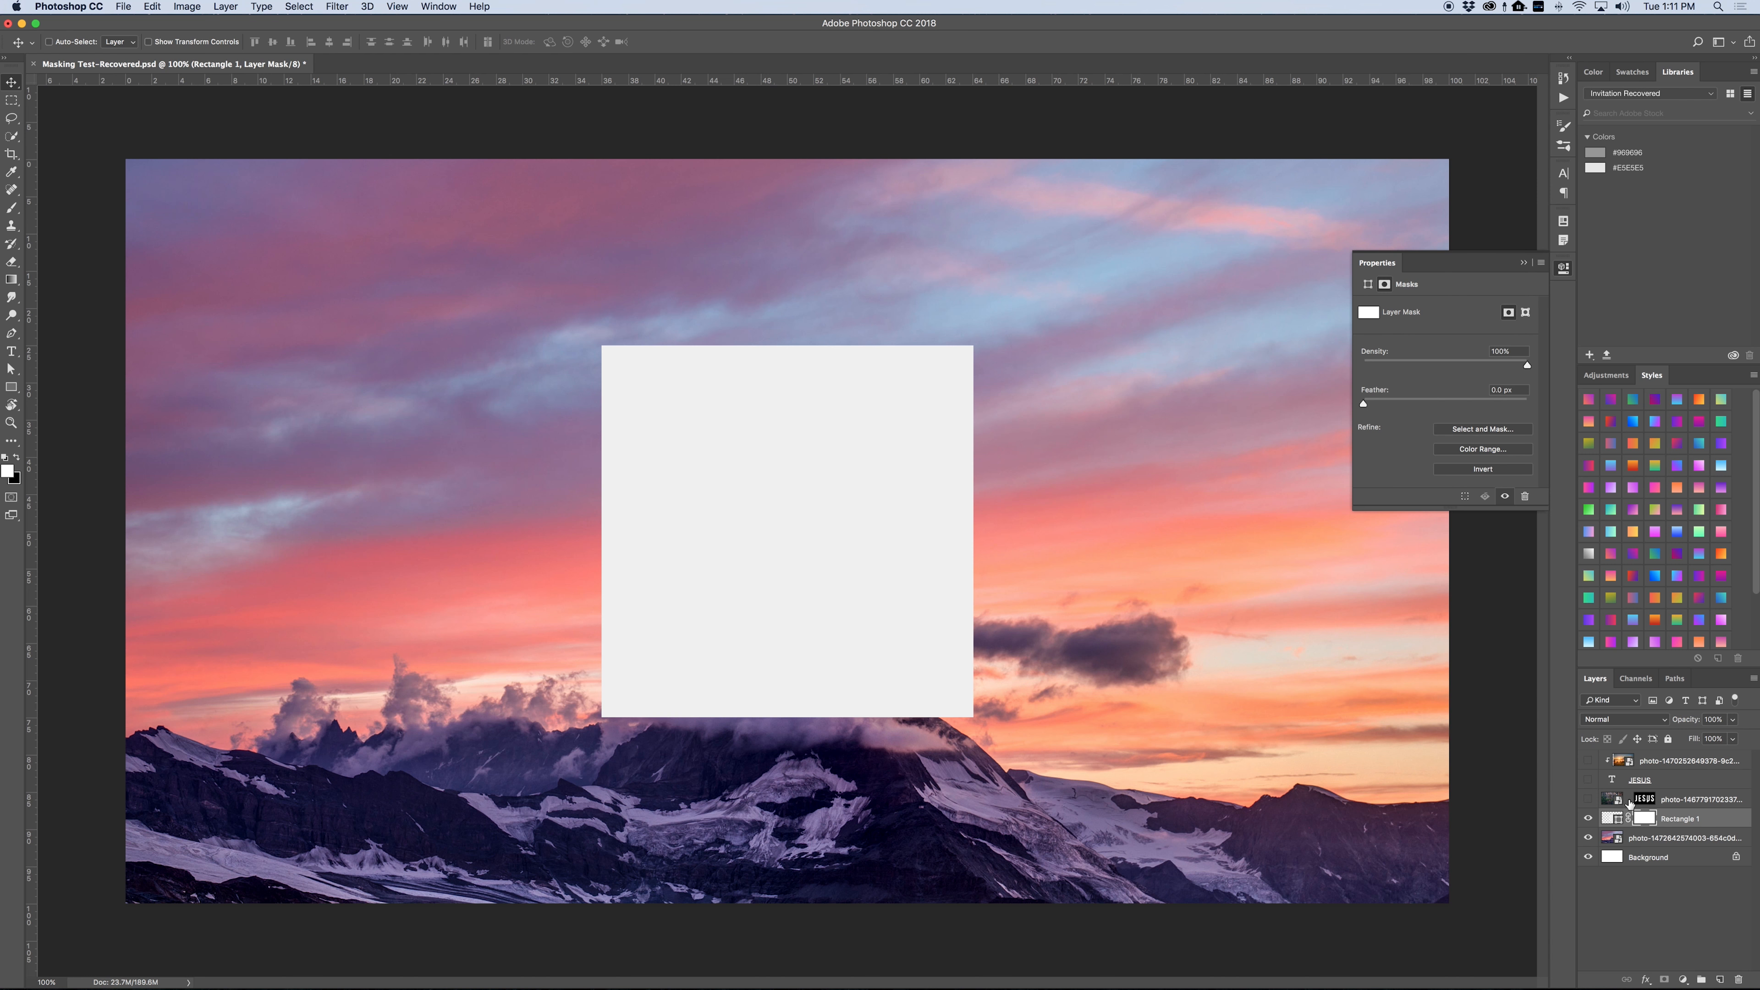
left_click(11, 280)
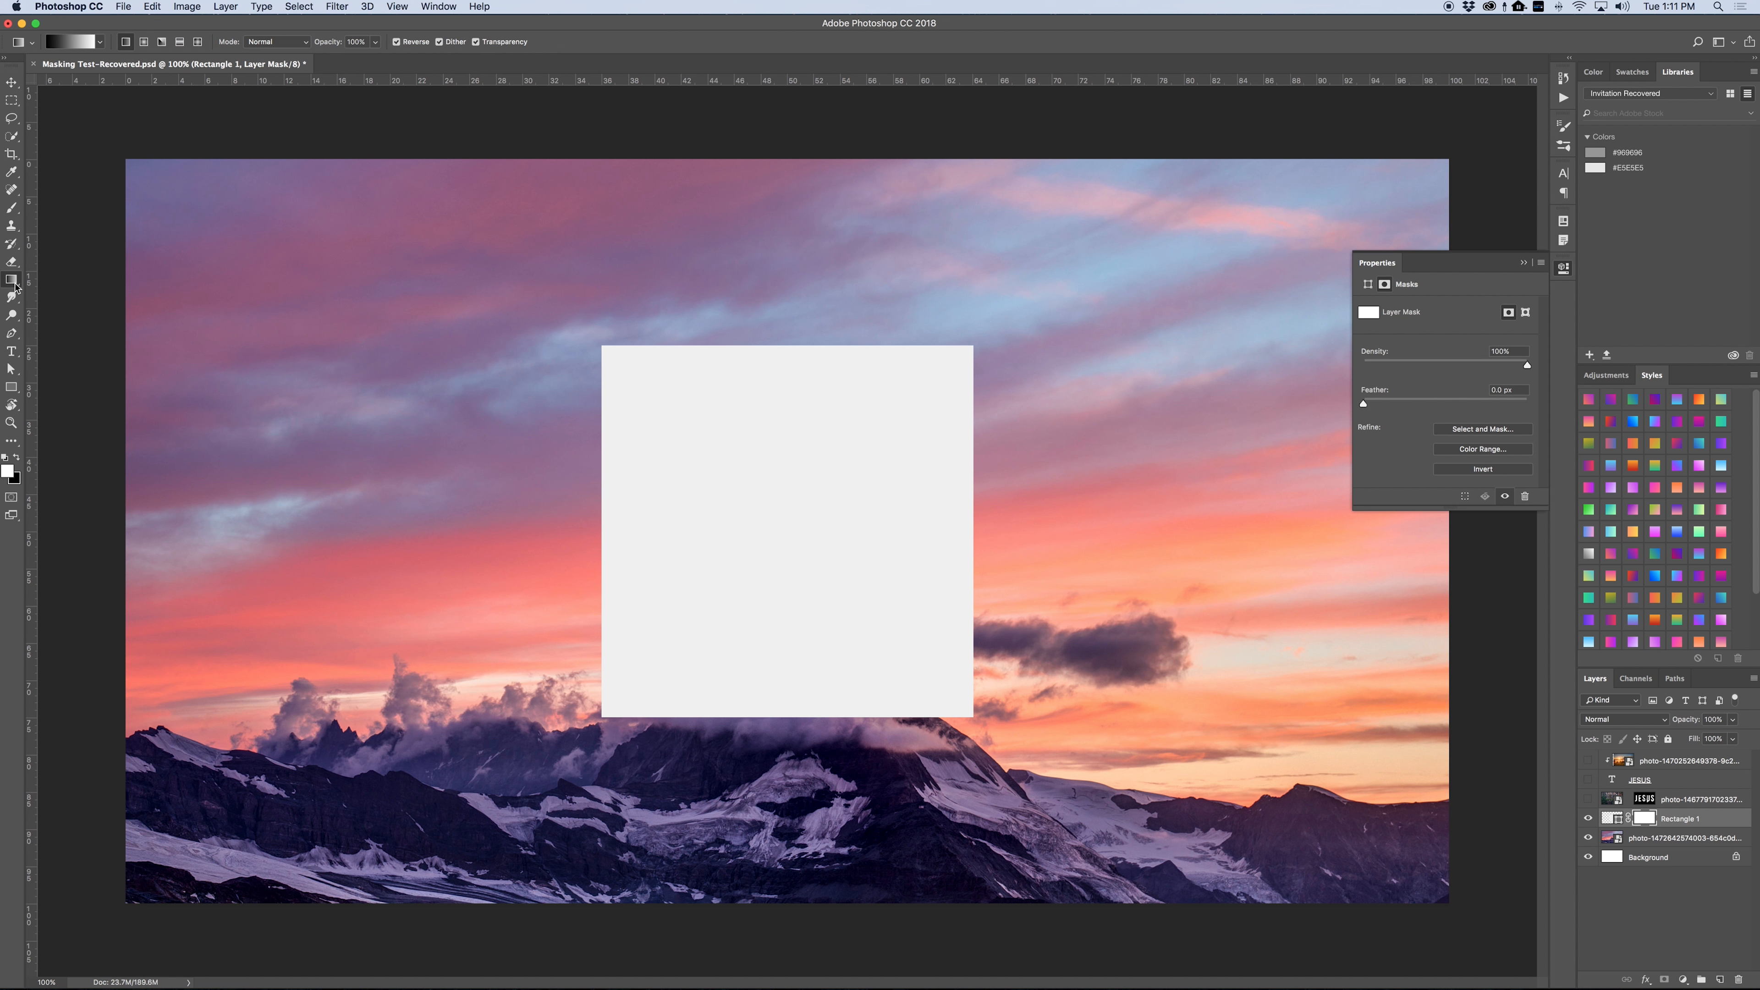
left_click(64, 44)
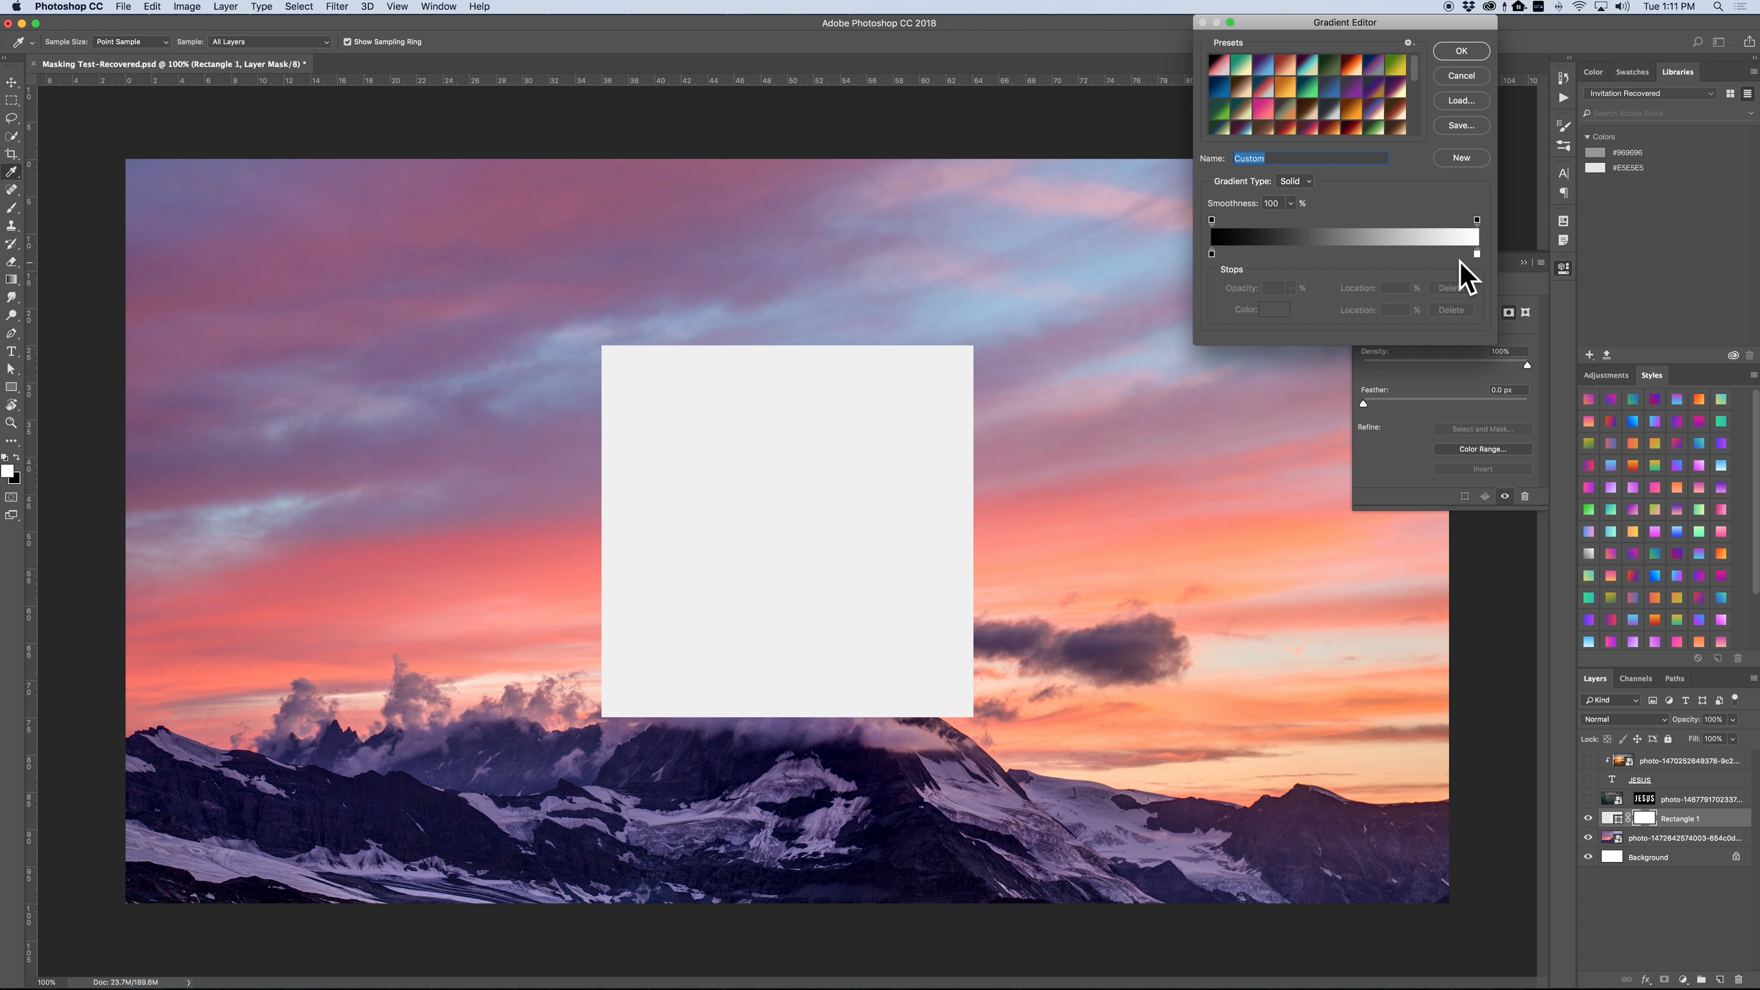
key("Return")
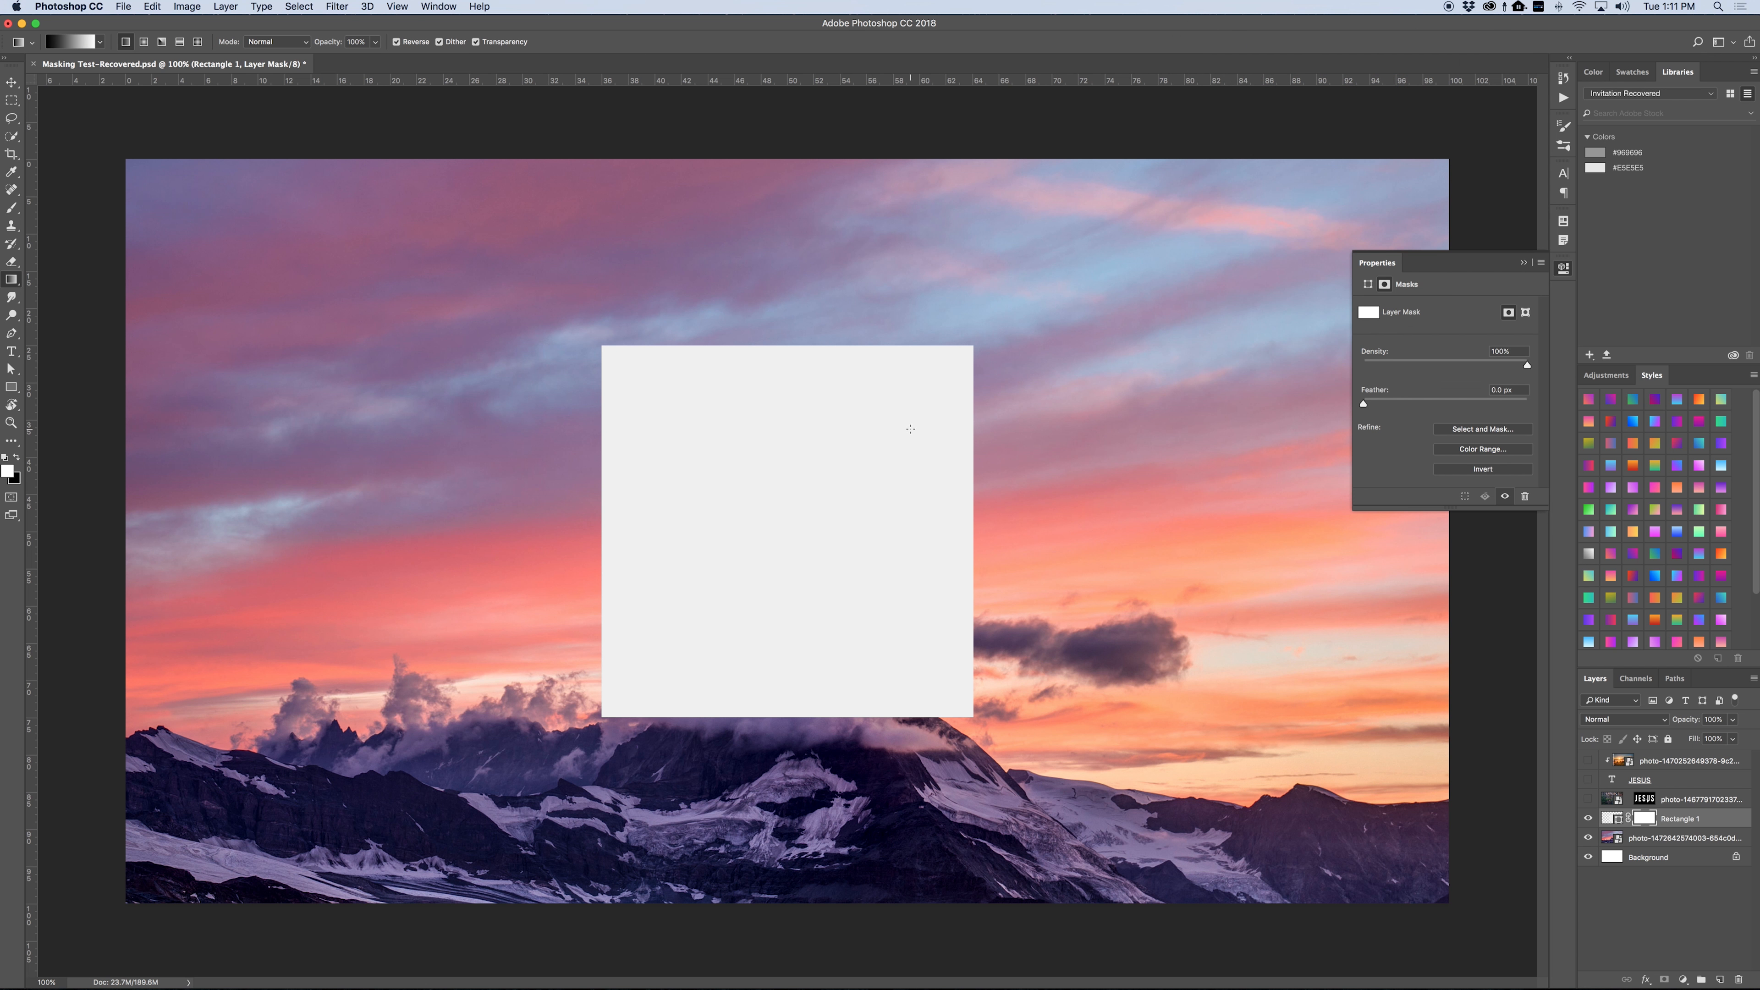
left_click_drag(783, 315, 817, 719)
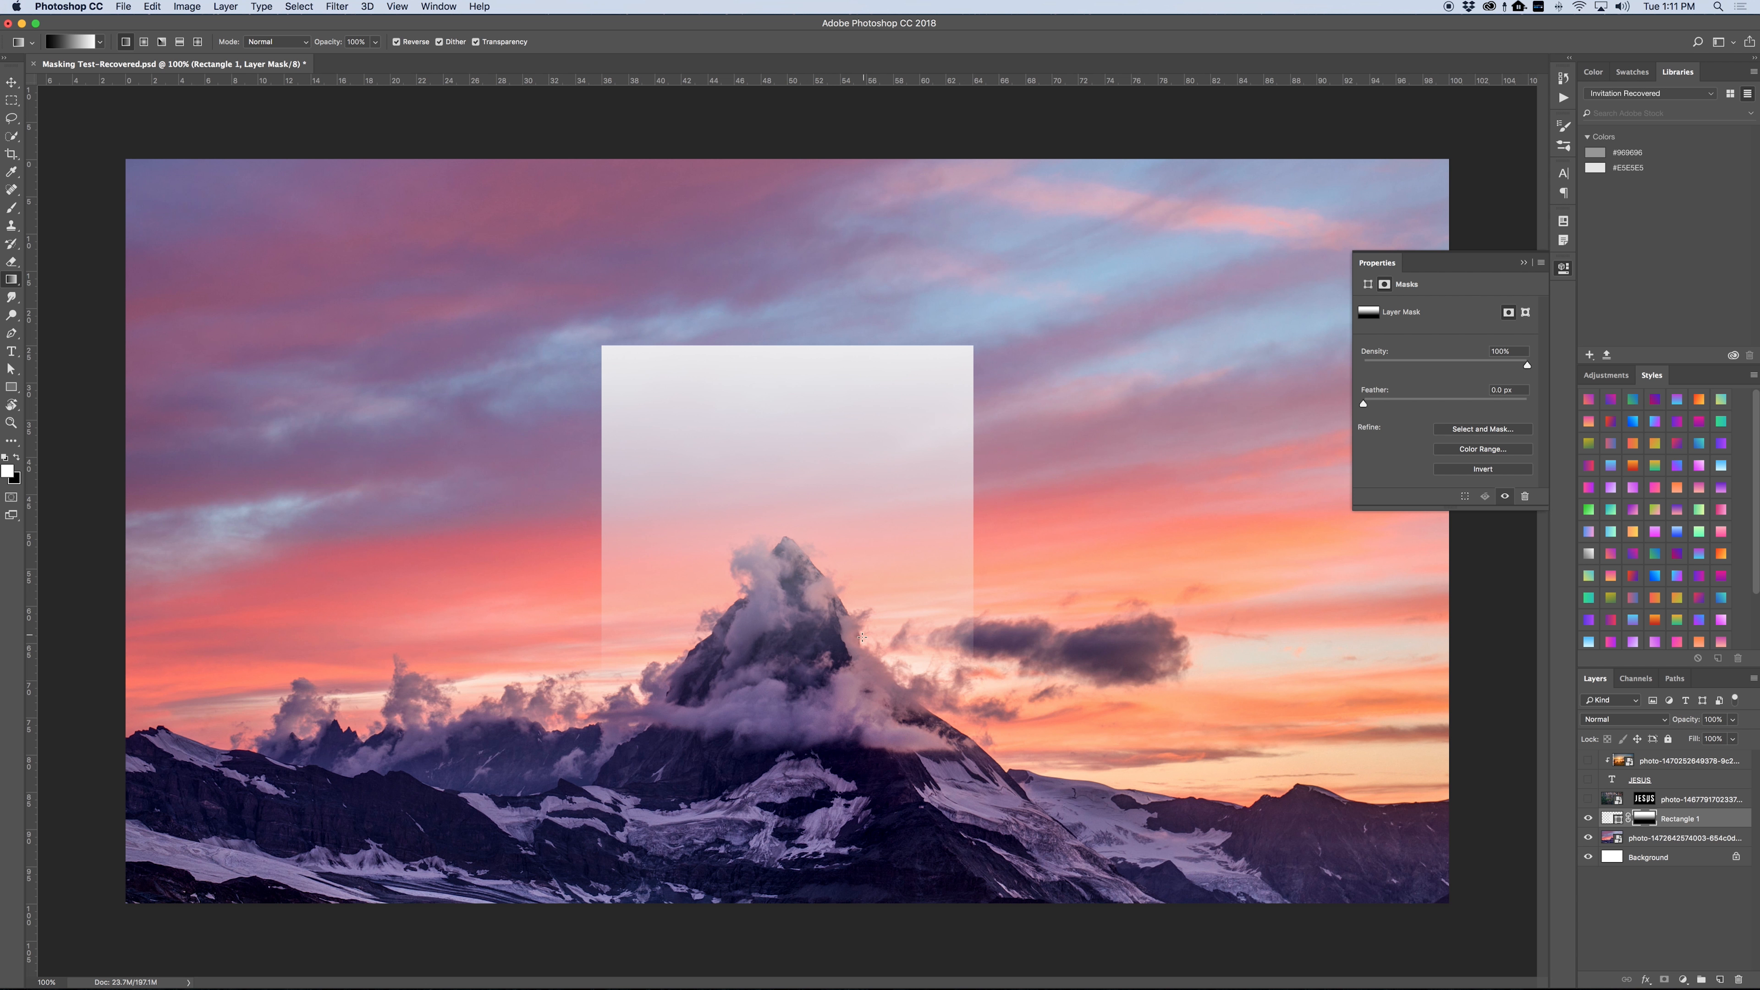
- Try the black-to-white gradient across a new layer with the square hidden, delete that layer, and show the square again
left_click(1588, 818)
left_click(1720, 979)
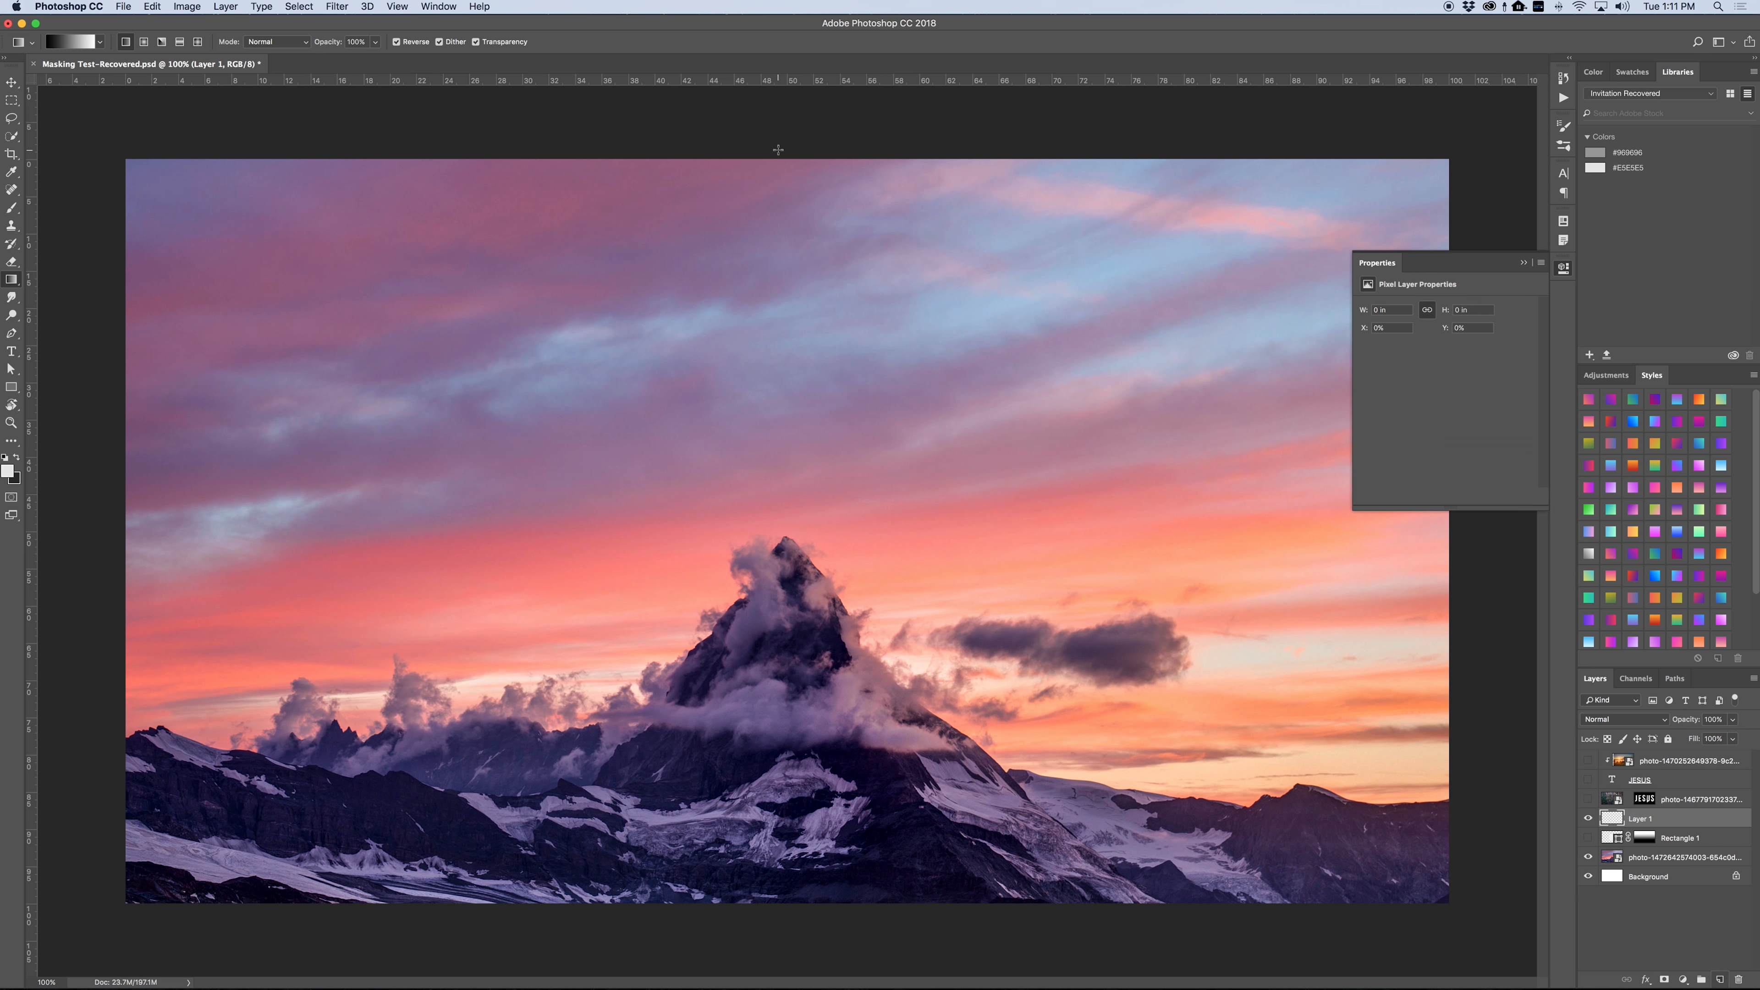
left_click_drag(778, 150, 876, 905)
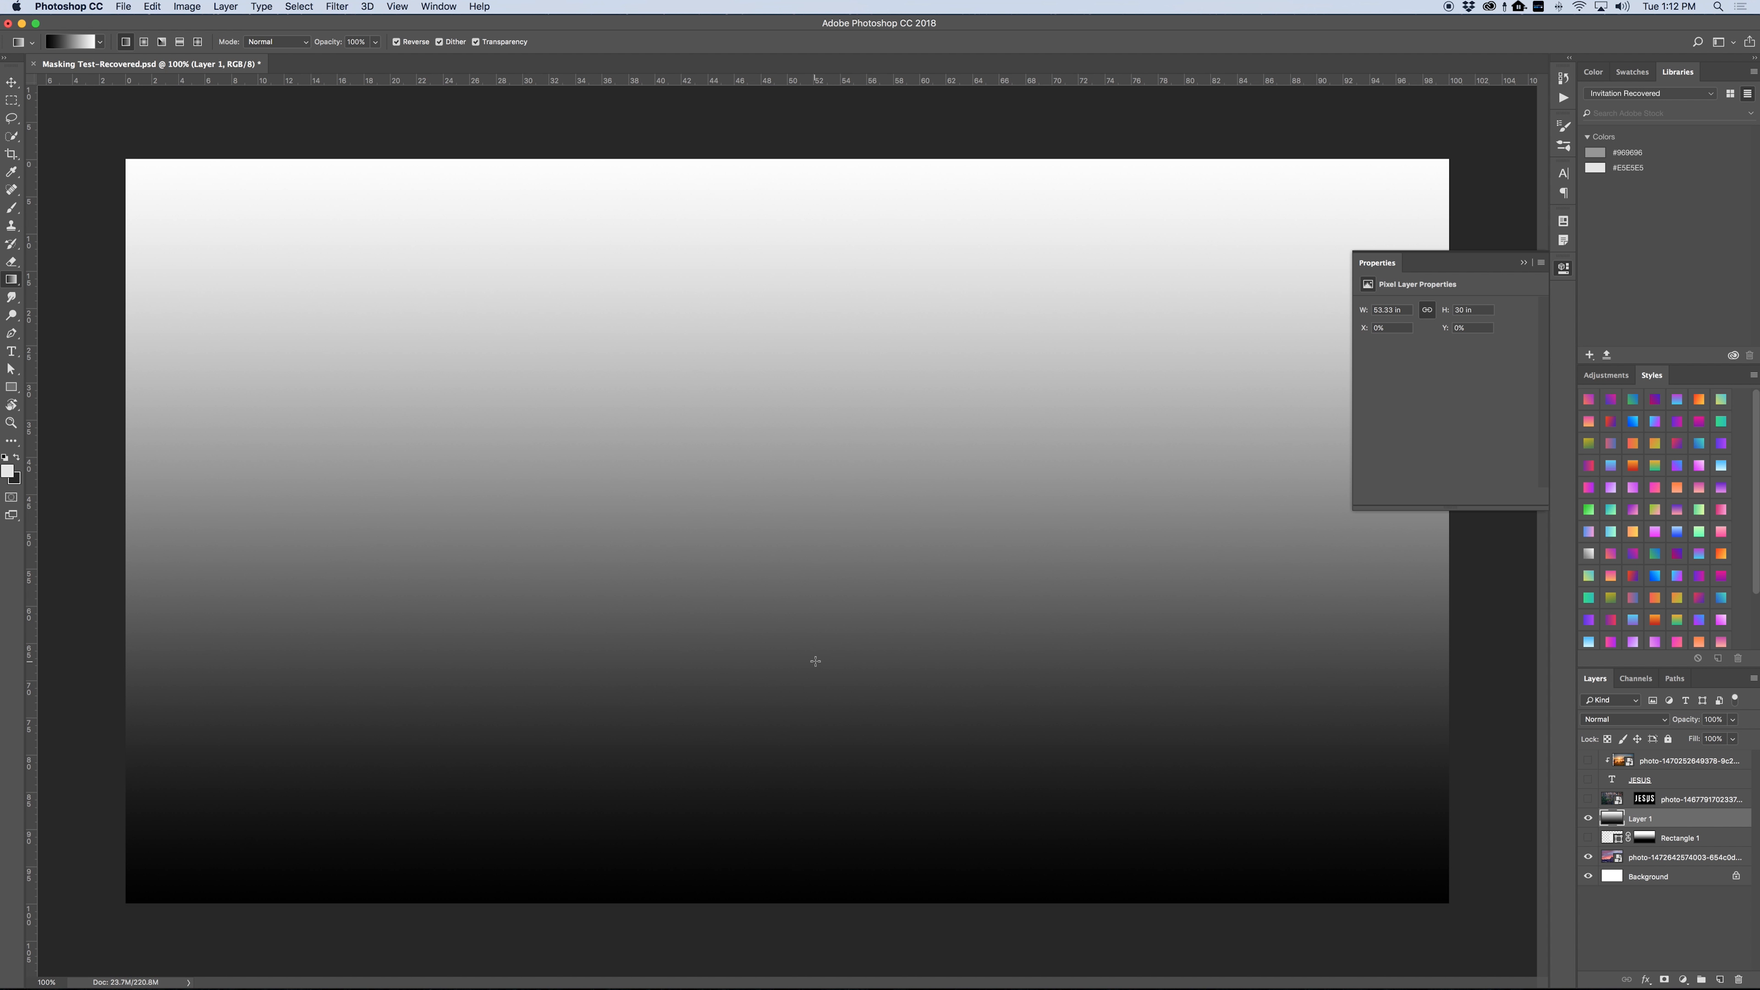
left_click(1588, 819)
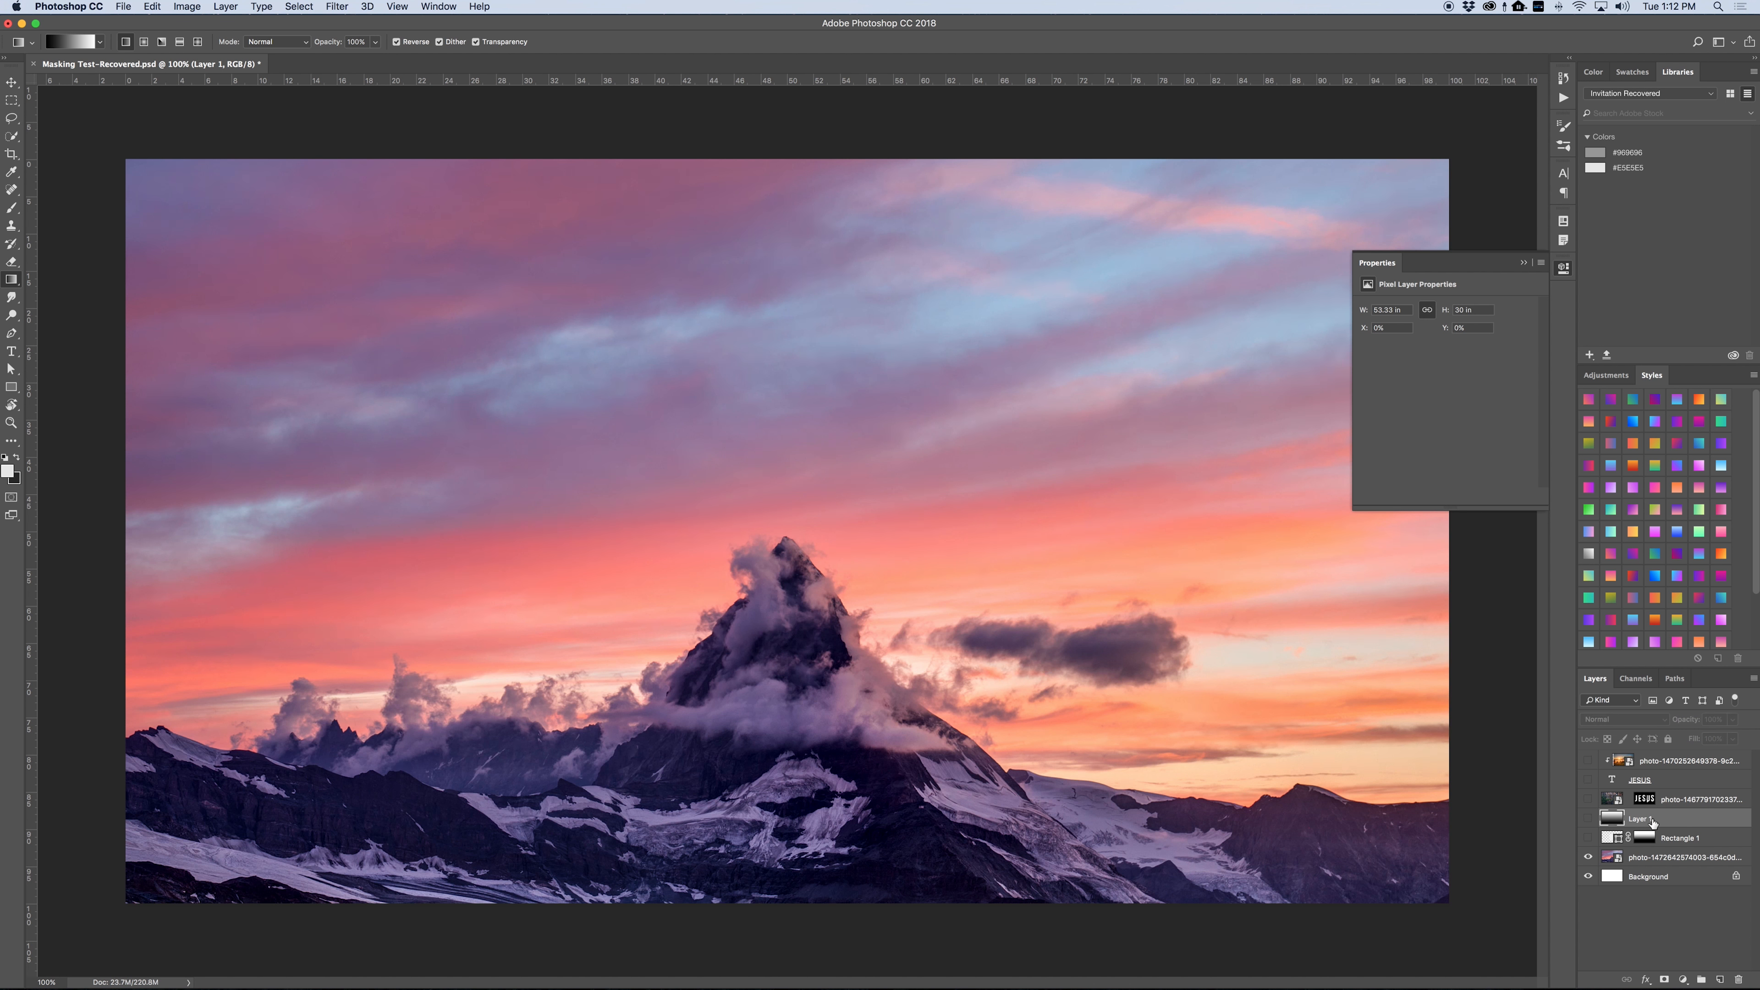
key("BackSpace")
left_click(1588, 818)
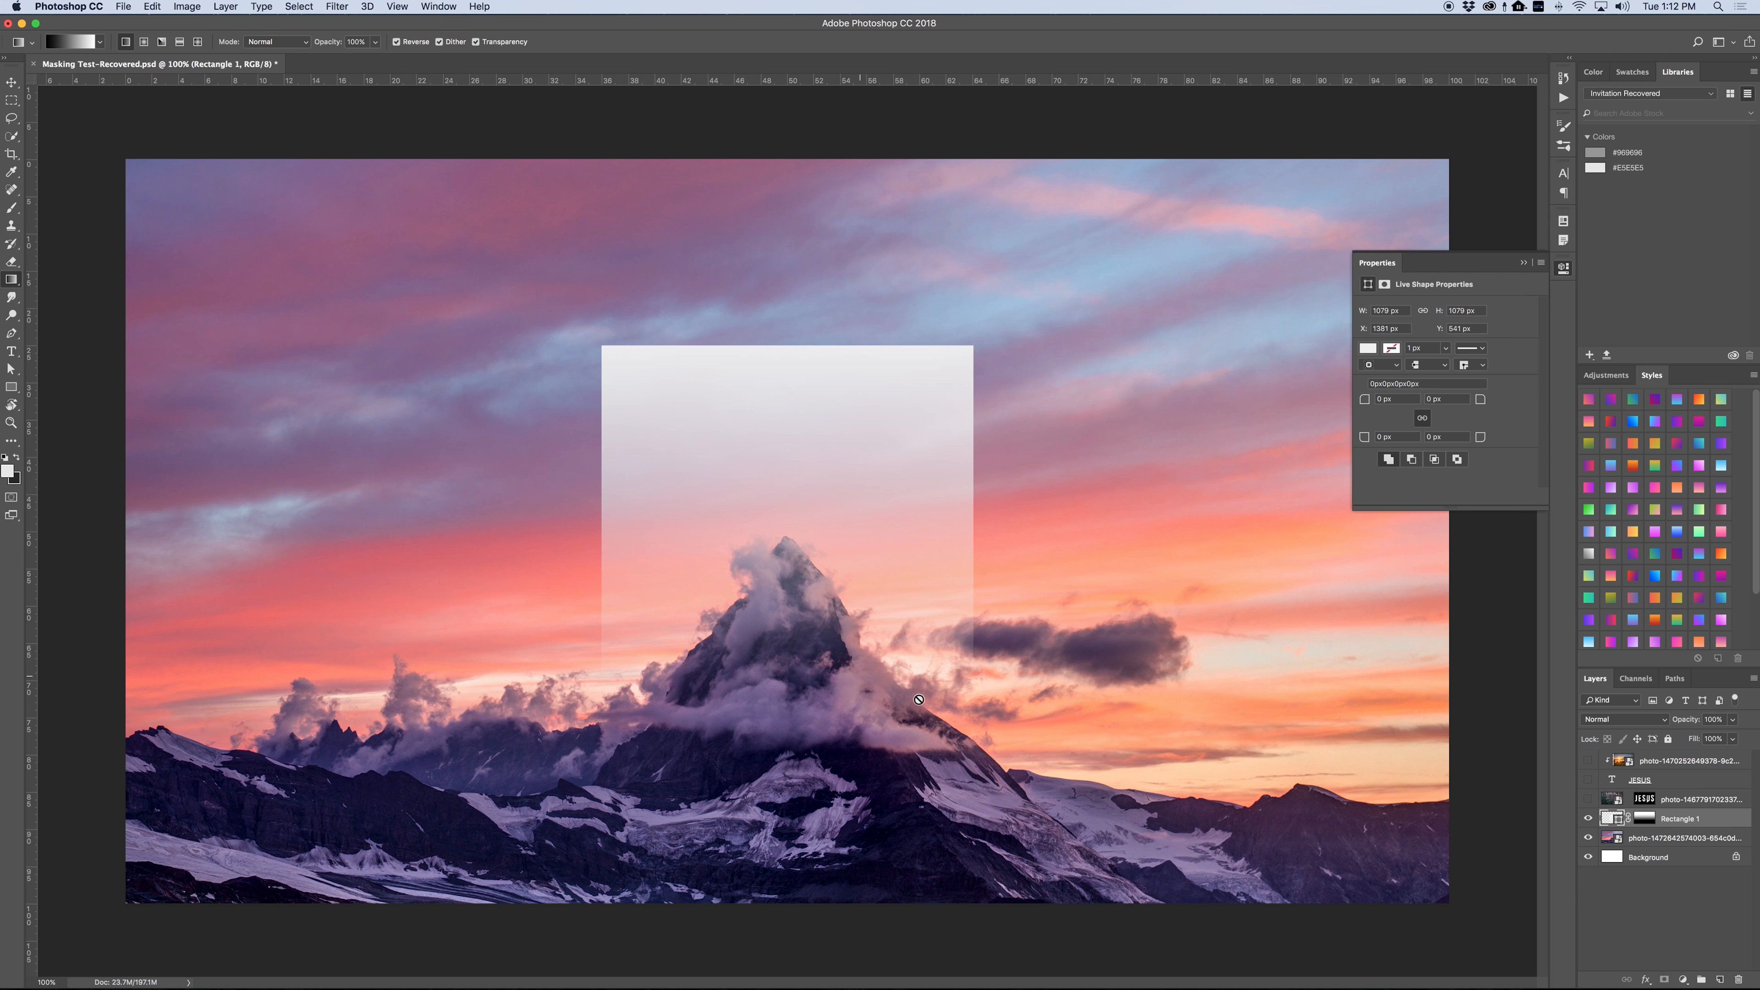
- Duplicate the sunset mountain photo layer and flip the copy vertically
left_click(1637, 818)
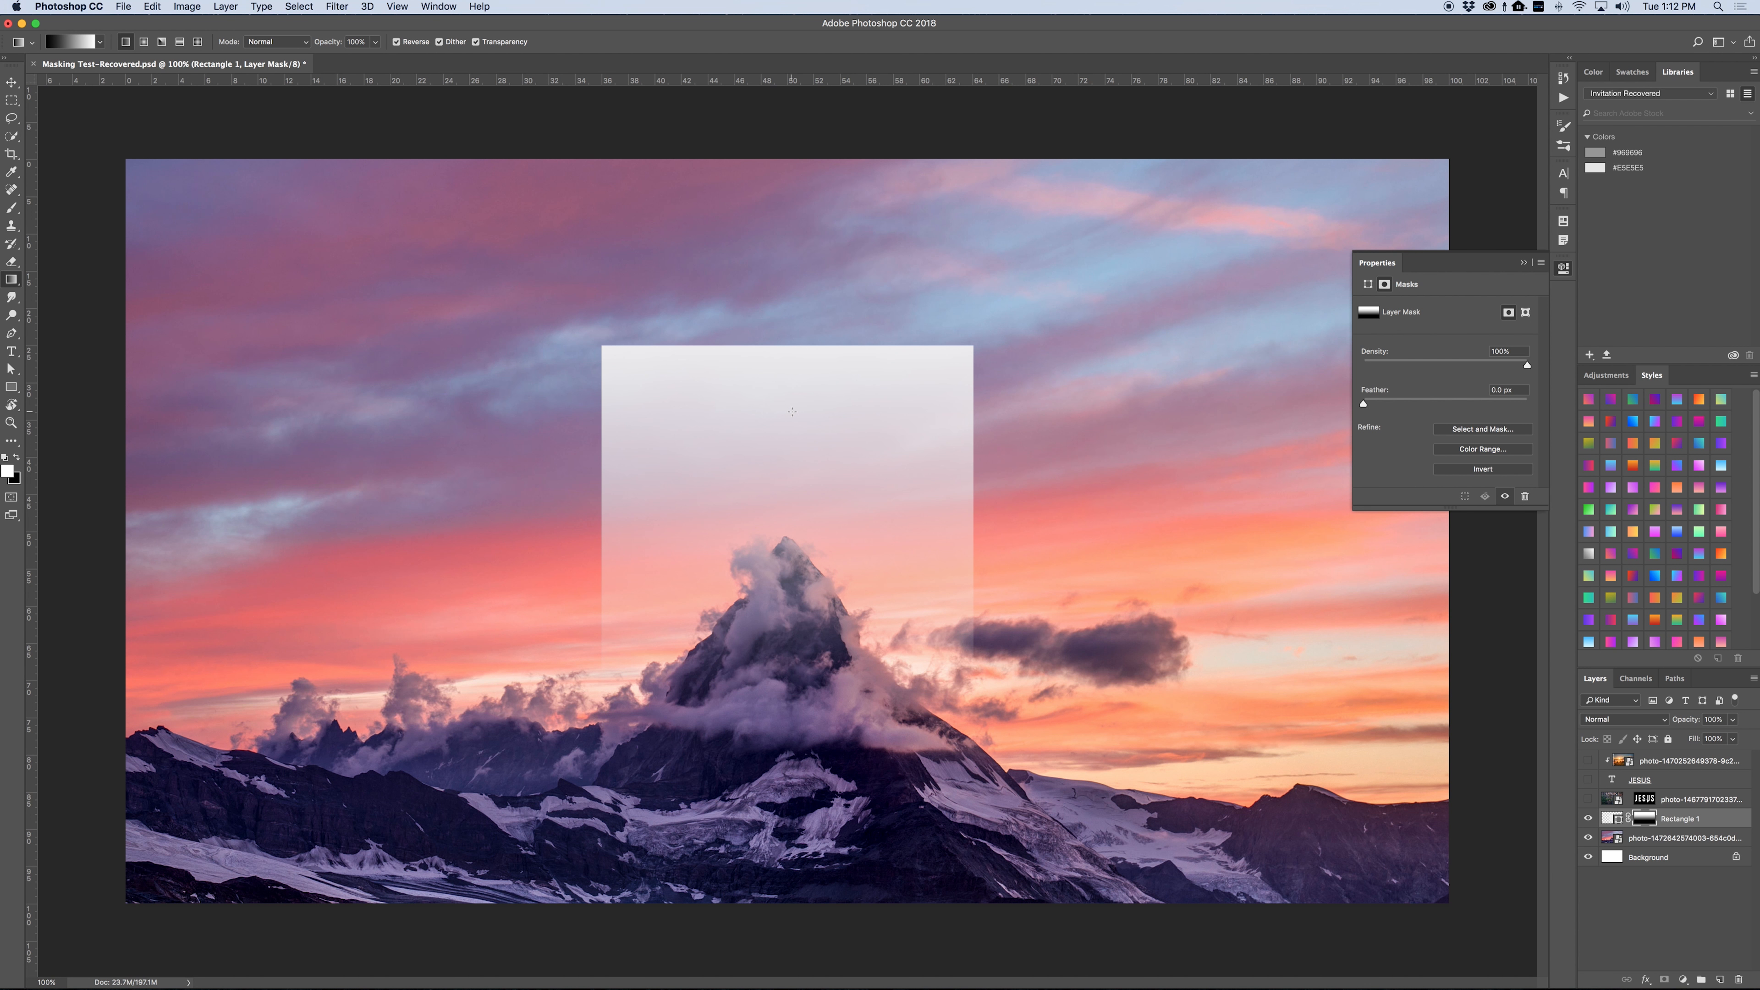
left_click(1681, 840)
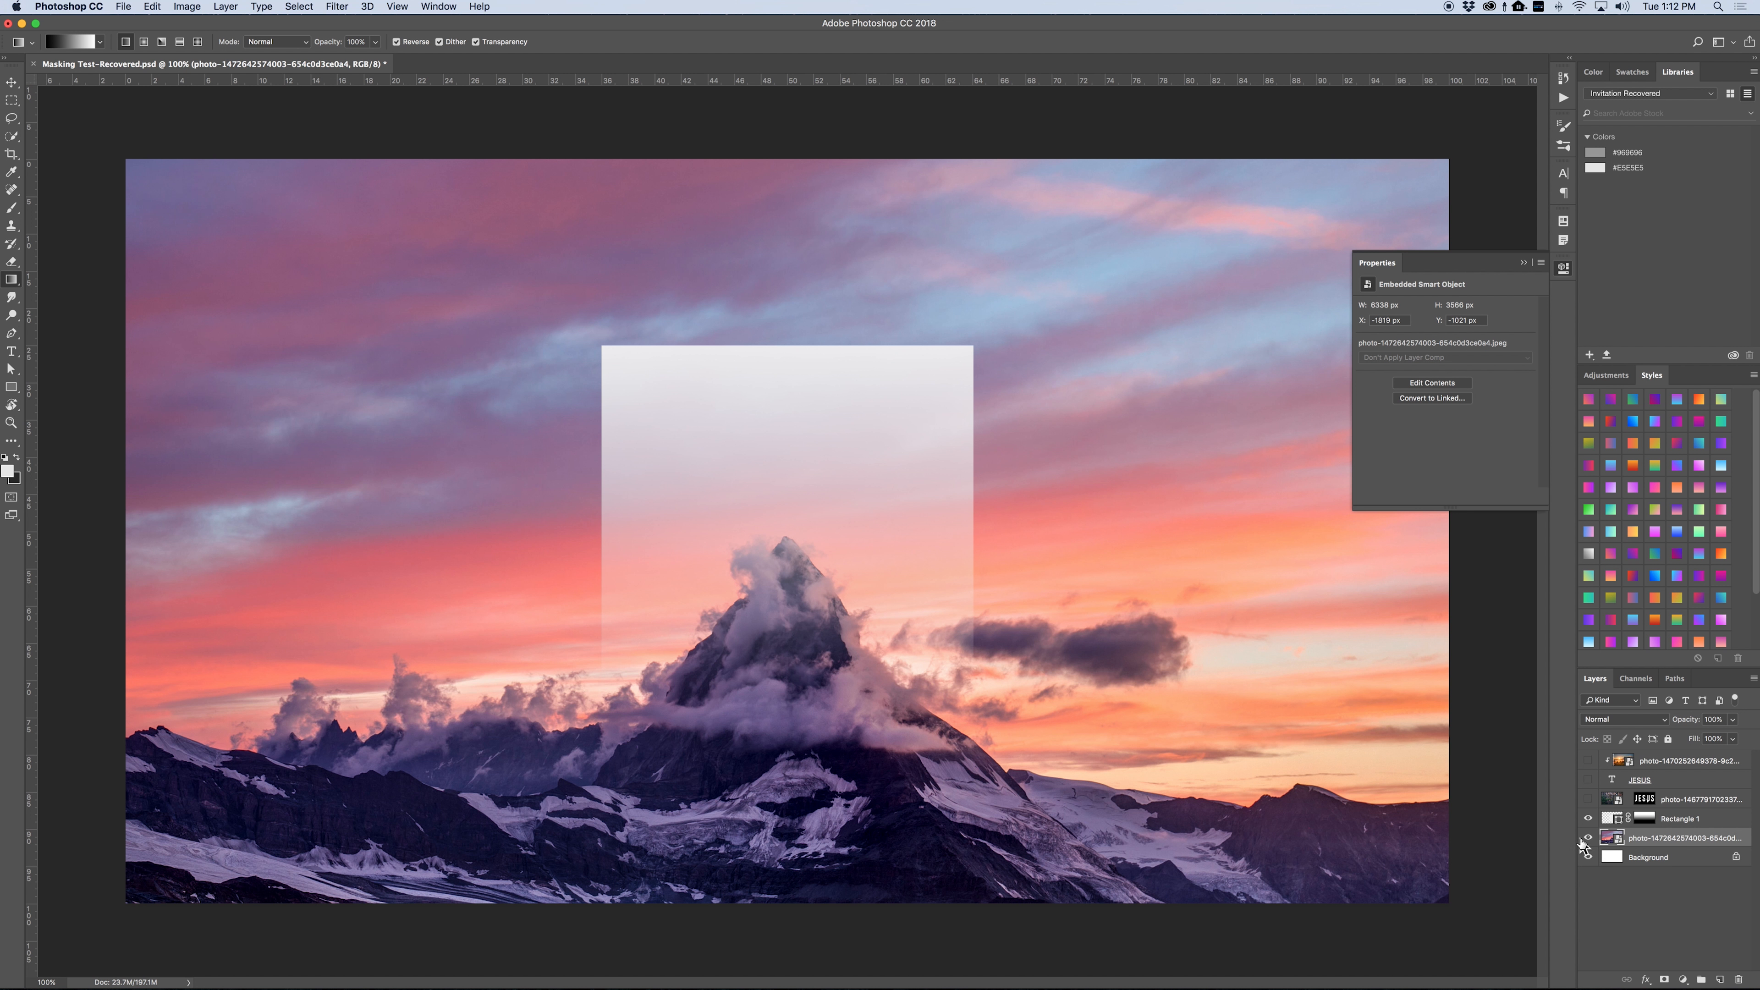
key("super+j")
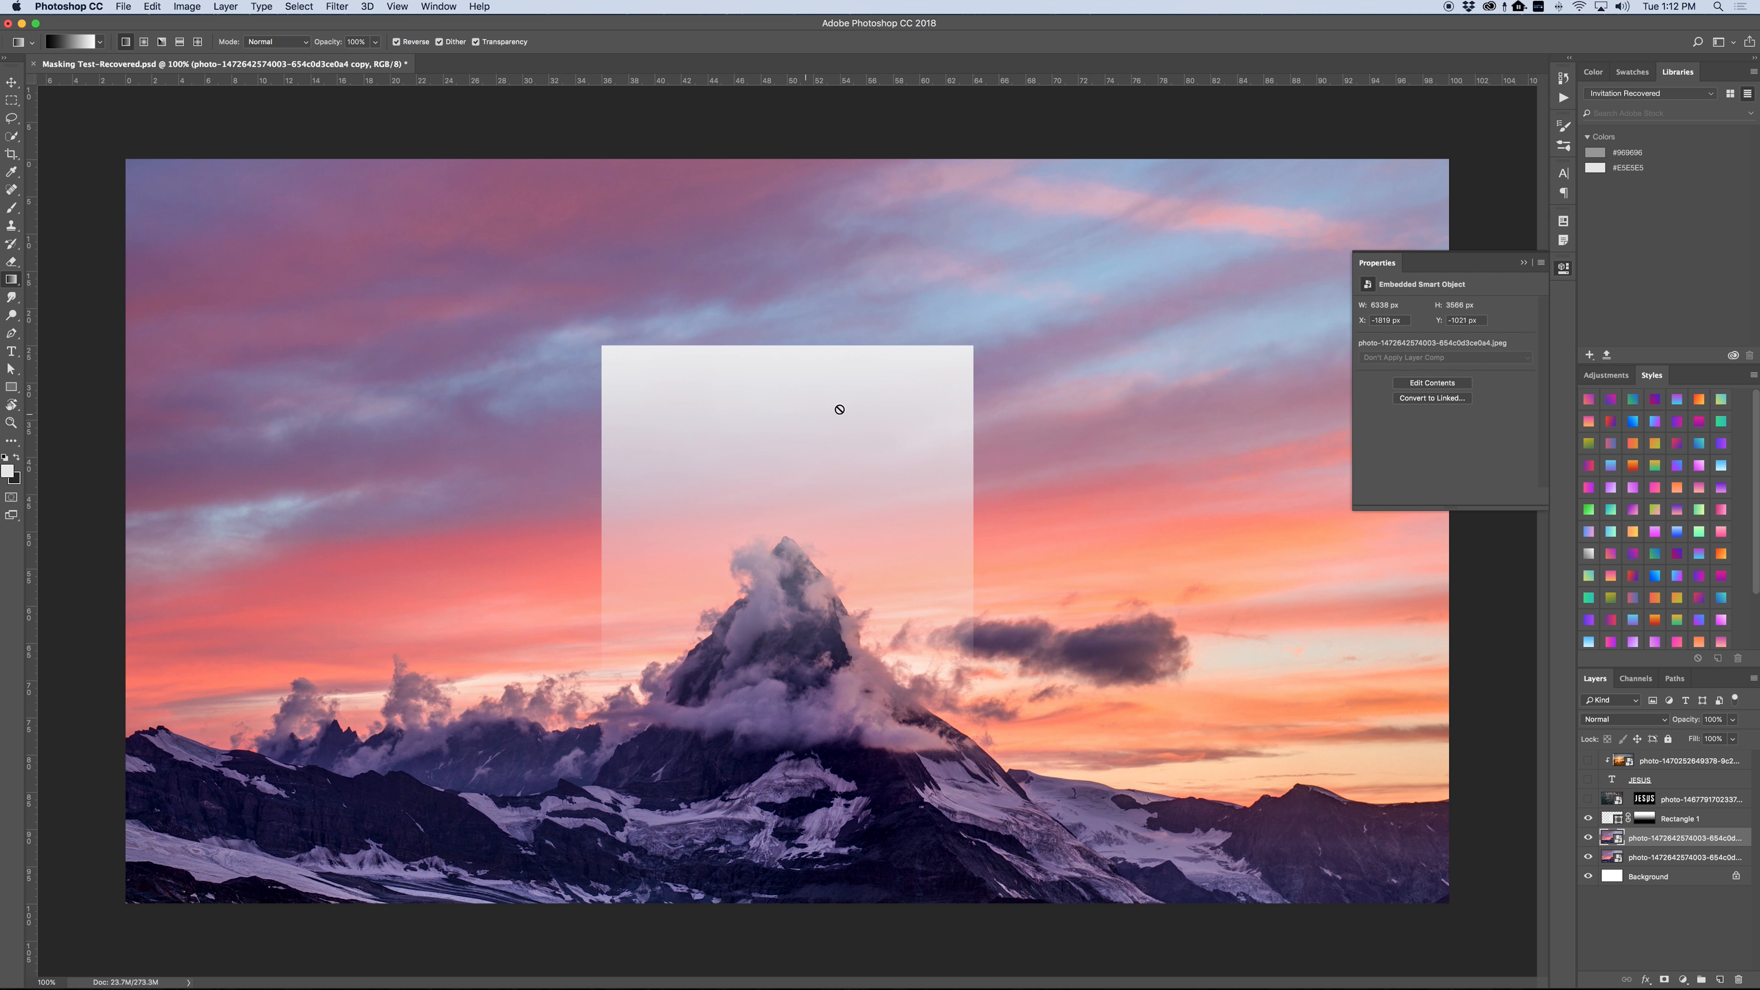
left_click(1689, 822)
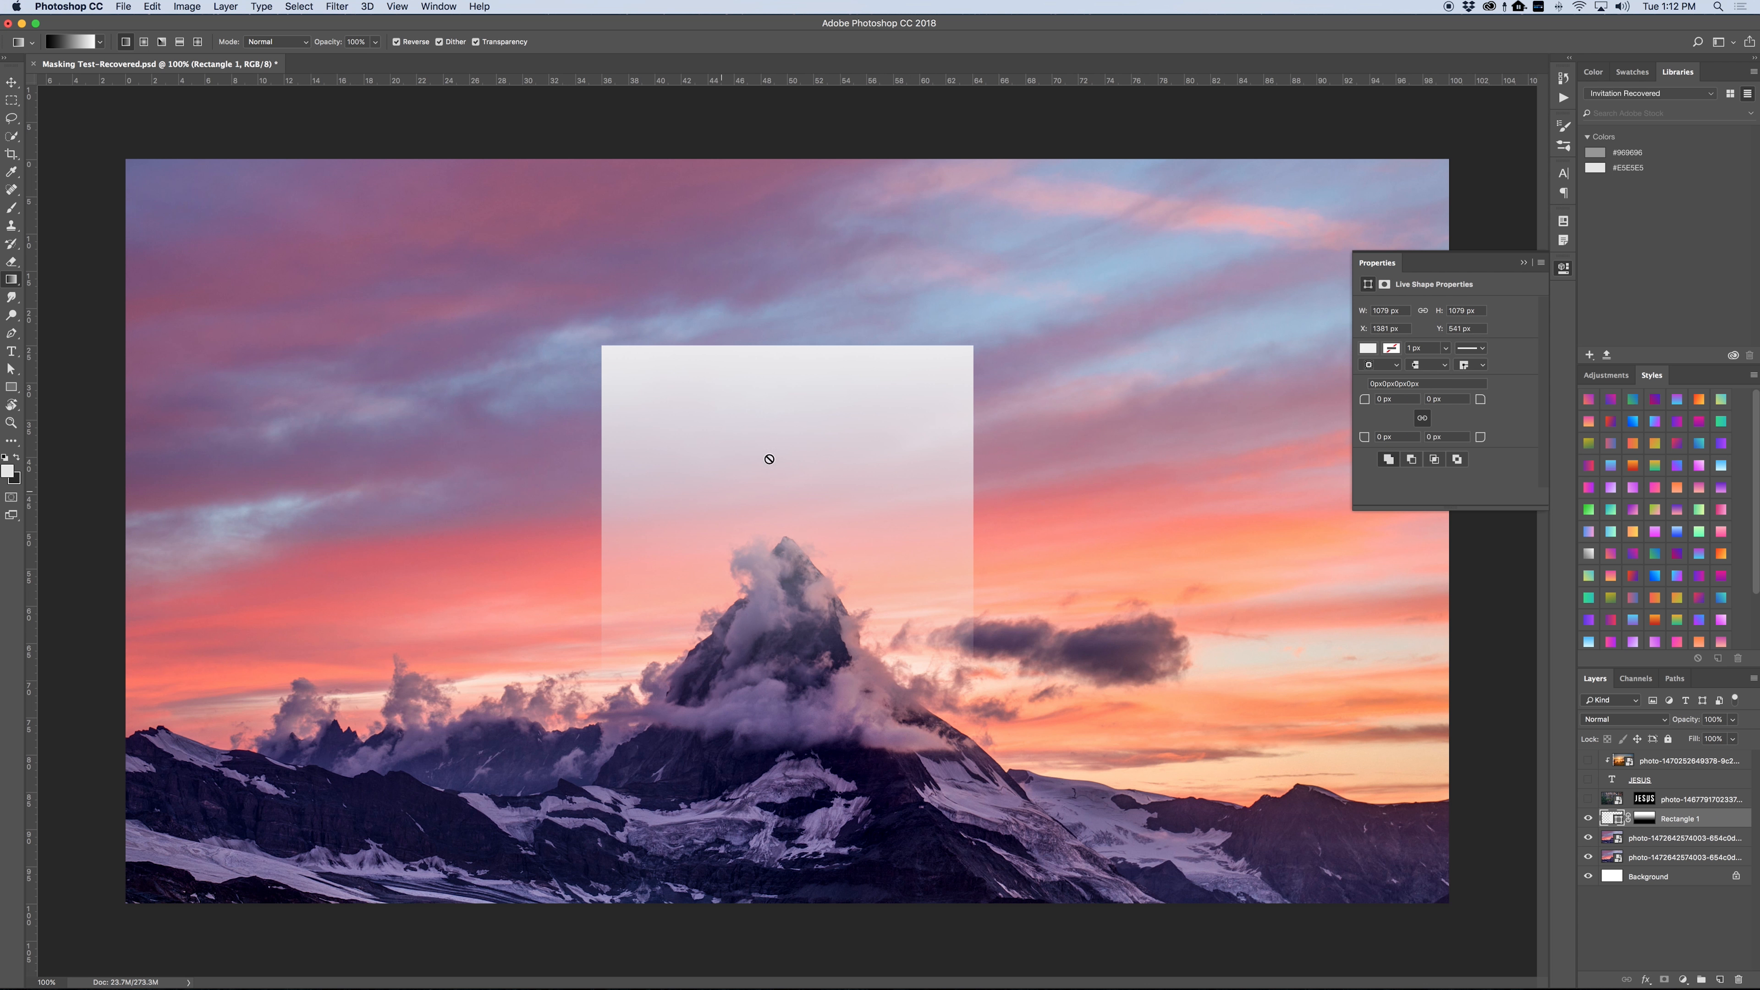
left_click(1686, 839)
key("super+t")
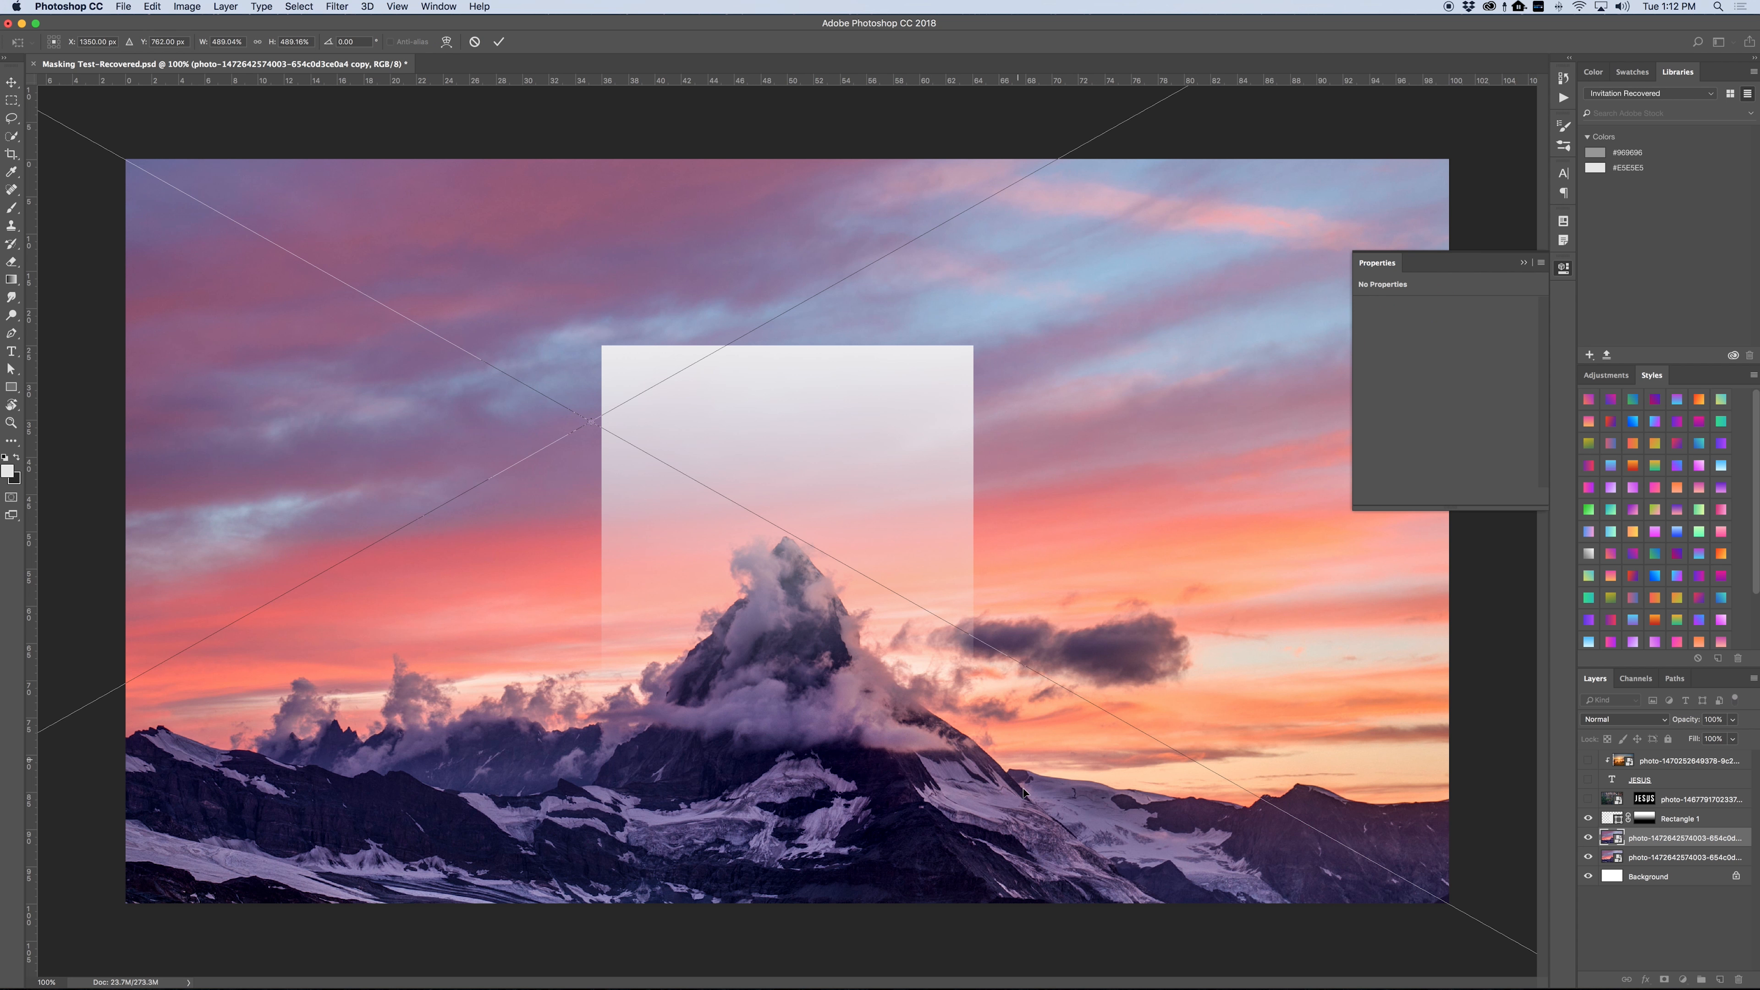
right_click(1041, 790)
left_click(1083, 964)
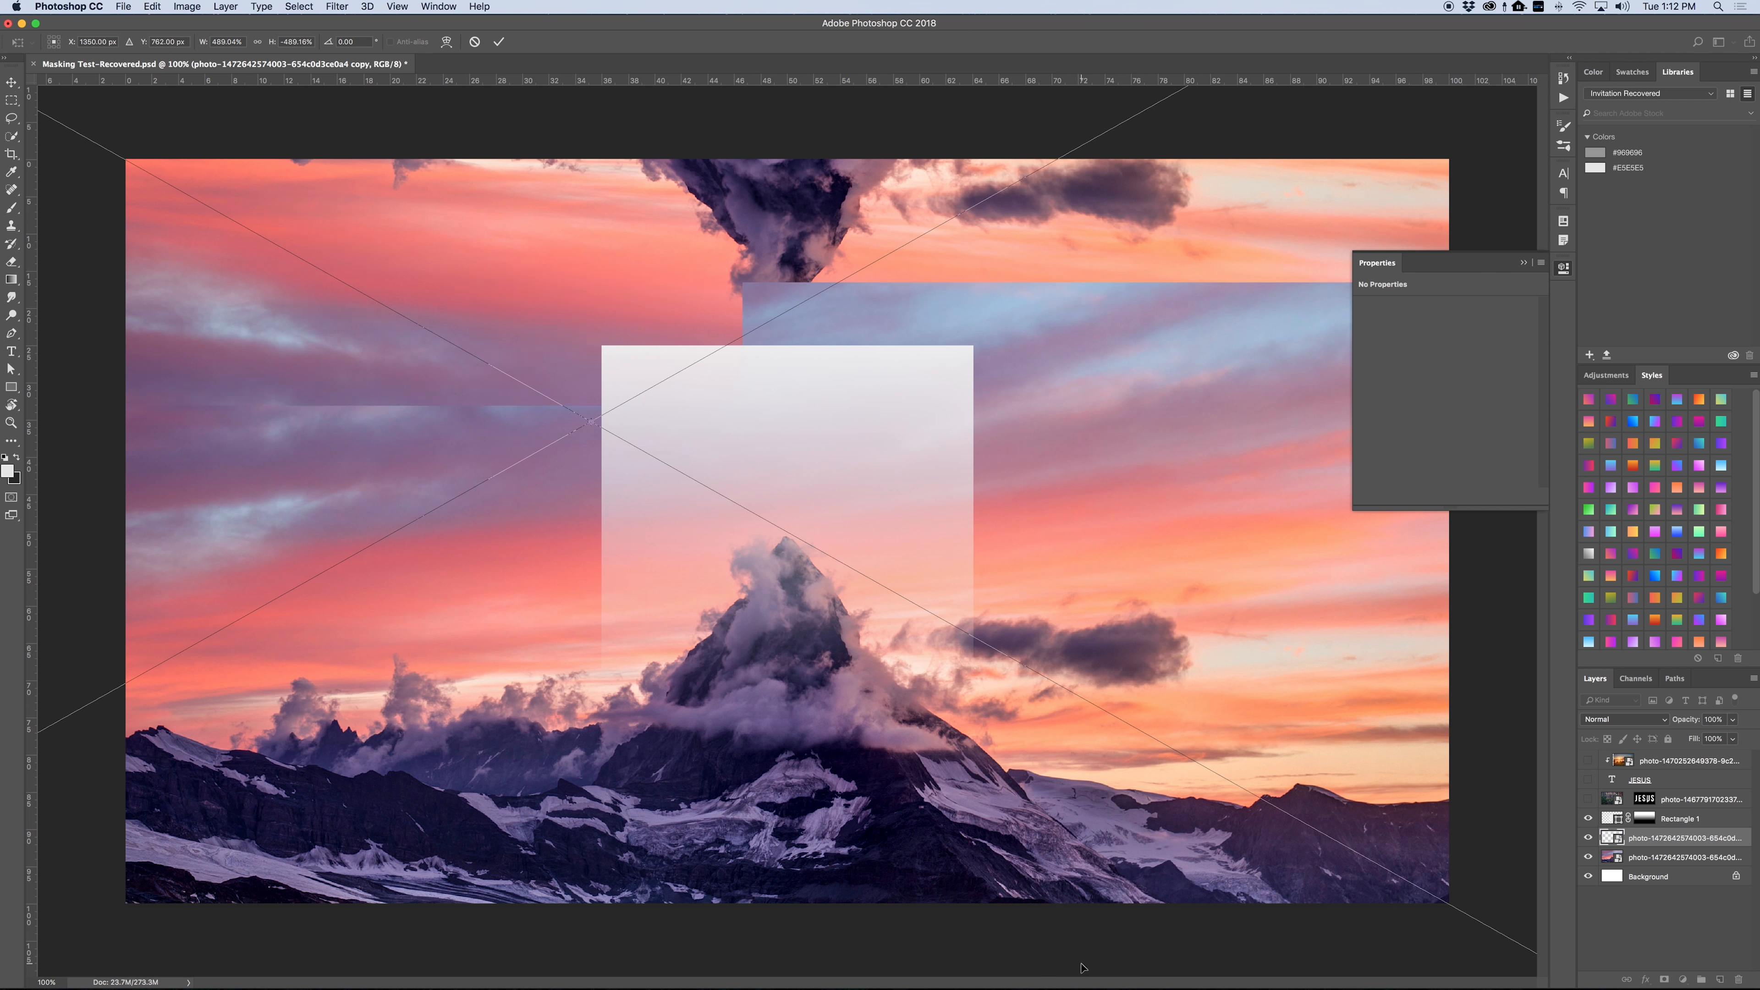
key("Return")
- Shift the flipped mountain photo down, and clip it to the square from the layer directly above it
key("g")
key("v")
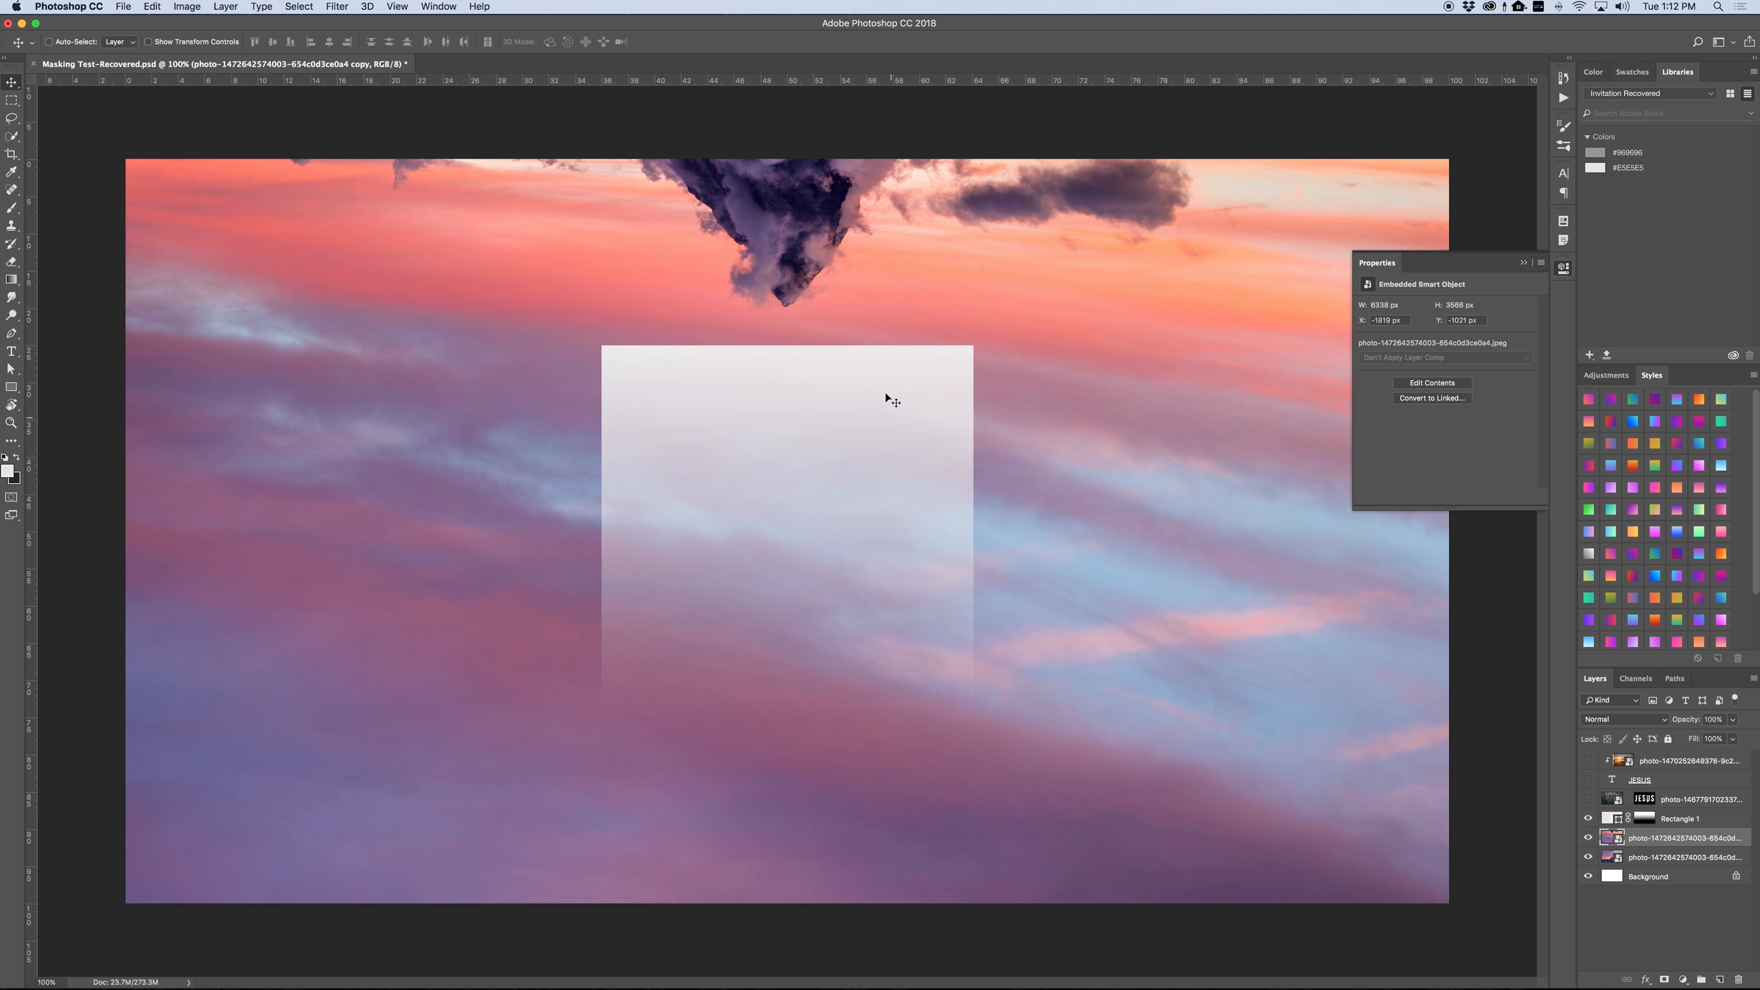
left_click_drag(885, 392, 908, 573)
left_click_drag(1653, 838, 1656, 812)
right_click(1662, 818)
left_click(1537, 680)
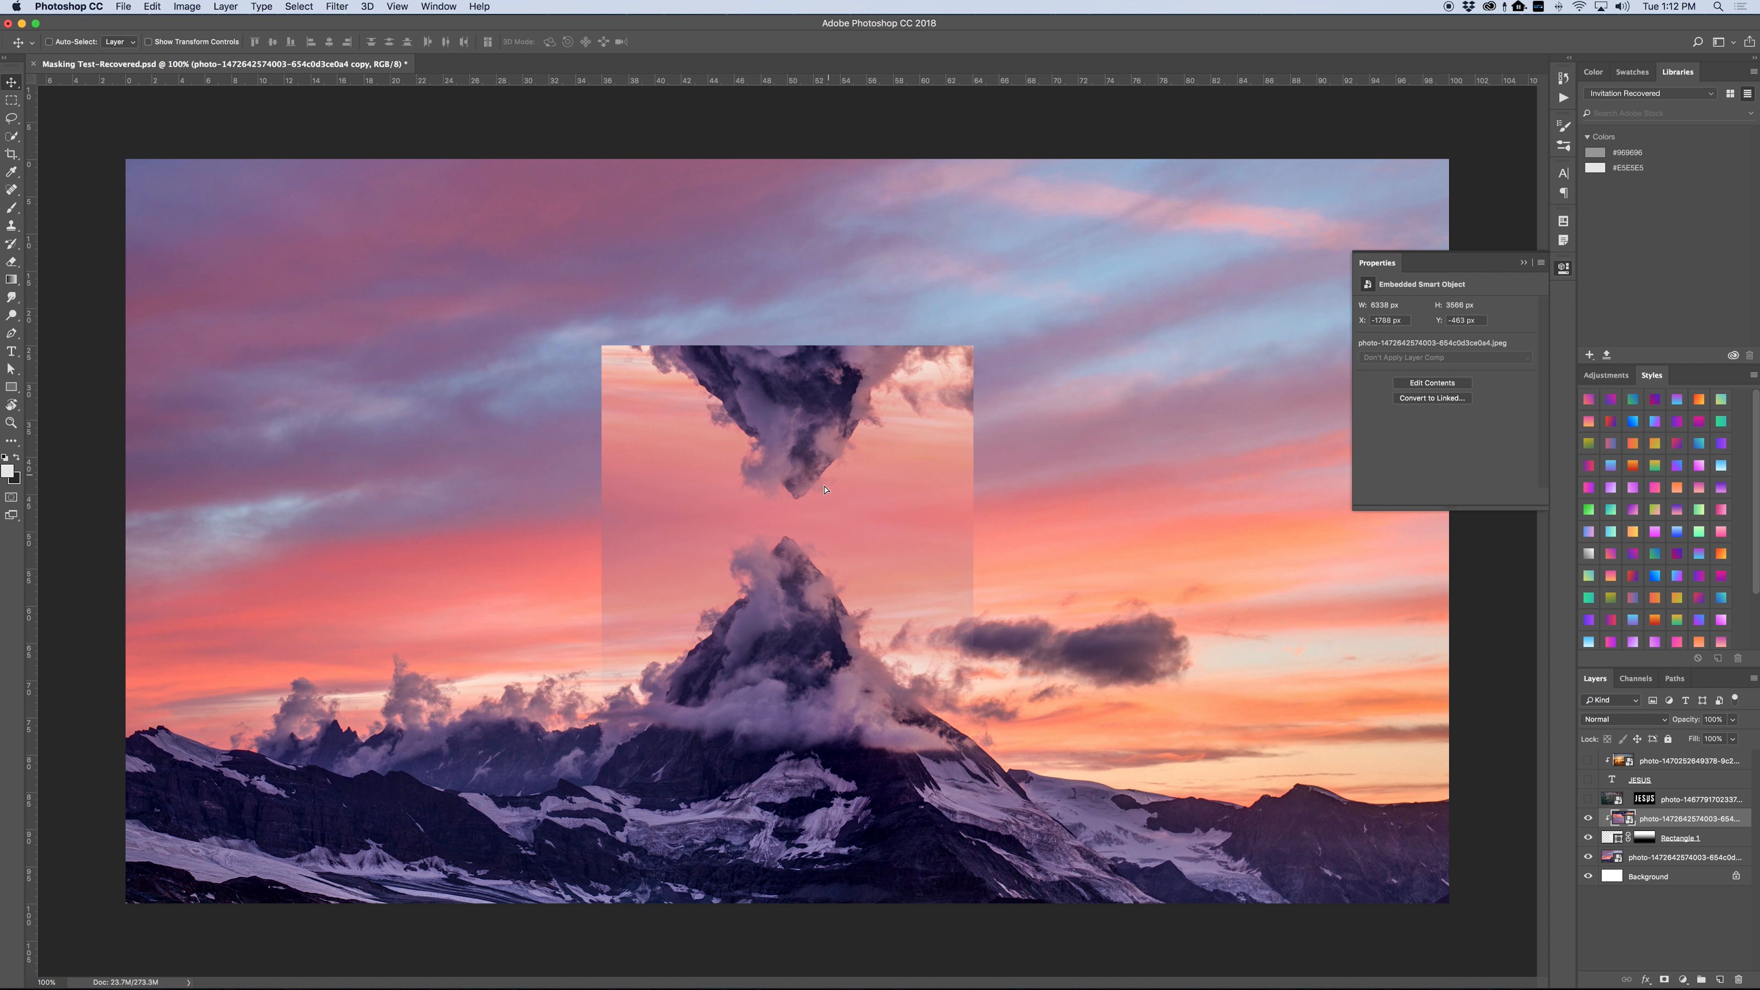
- Reposition the clipped photo so its inverted peak sits tip to tip with the lower peak, checking it against the centre guides
left_click_drag(845, 452, 832, 475)
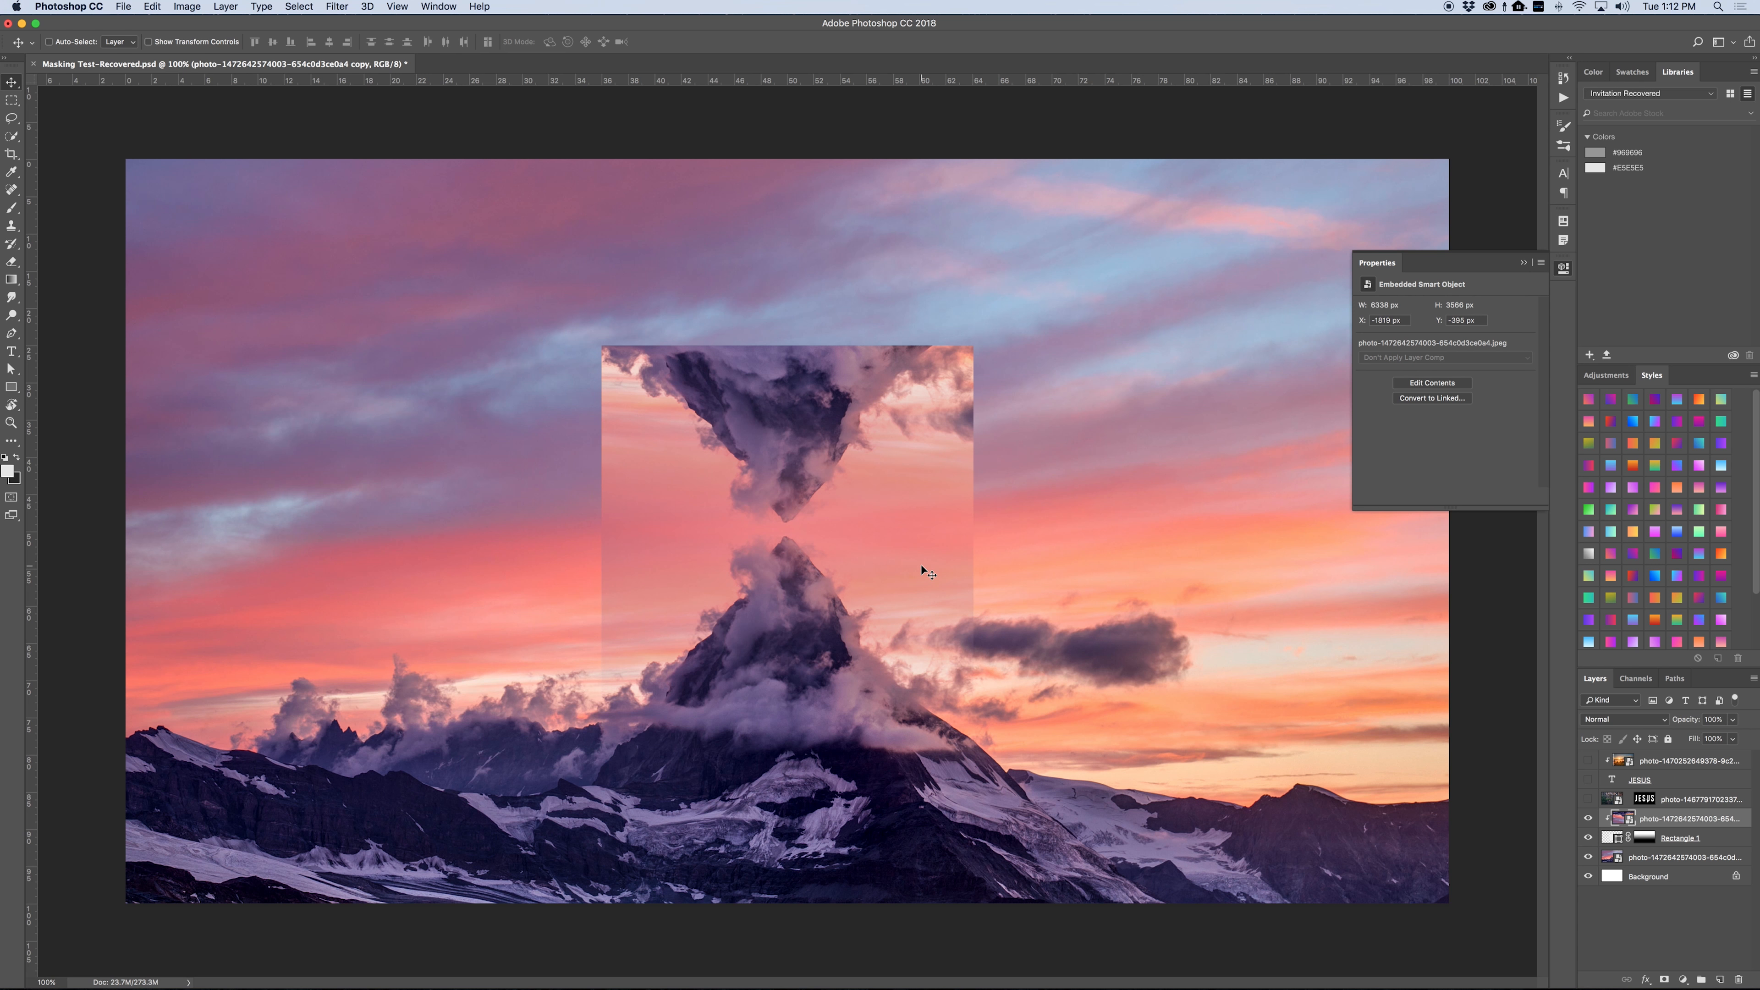
key("super+semicolon")
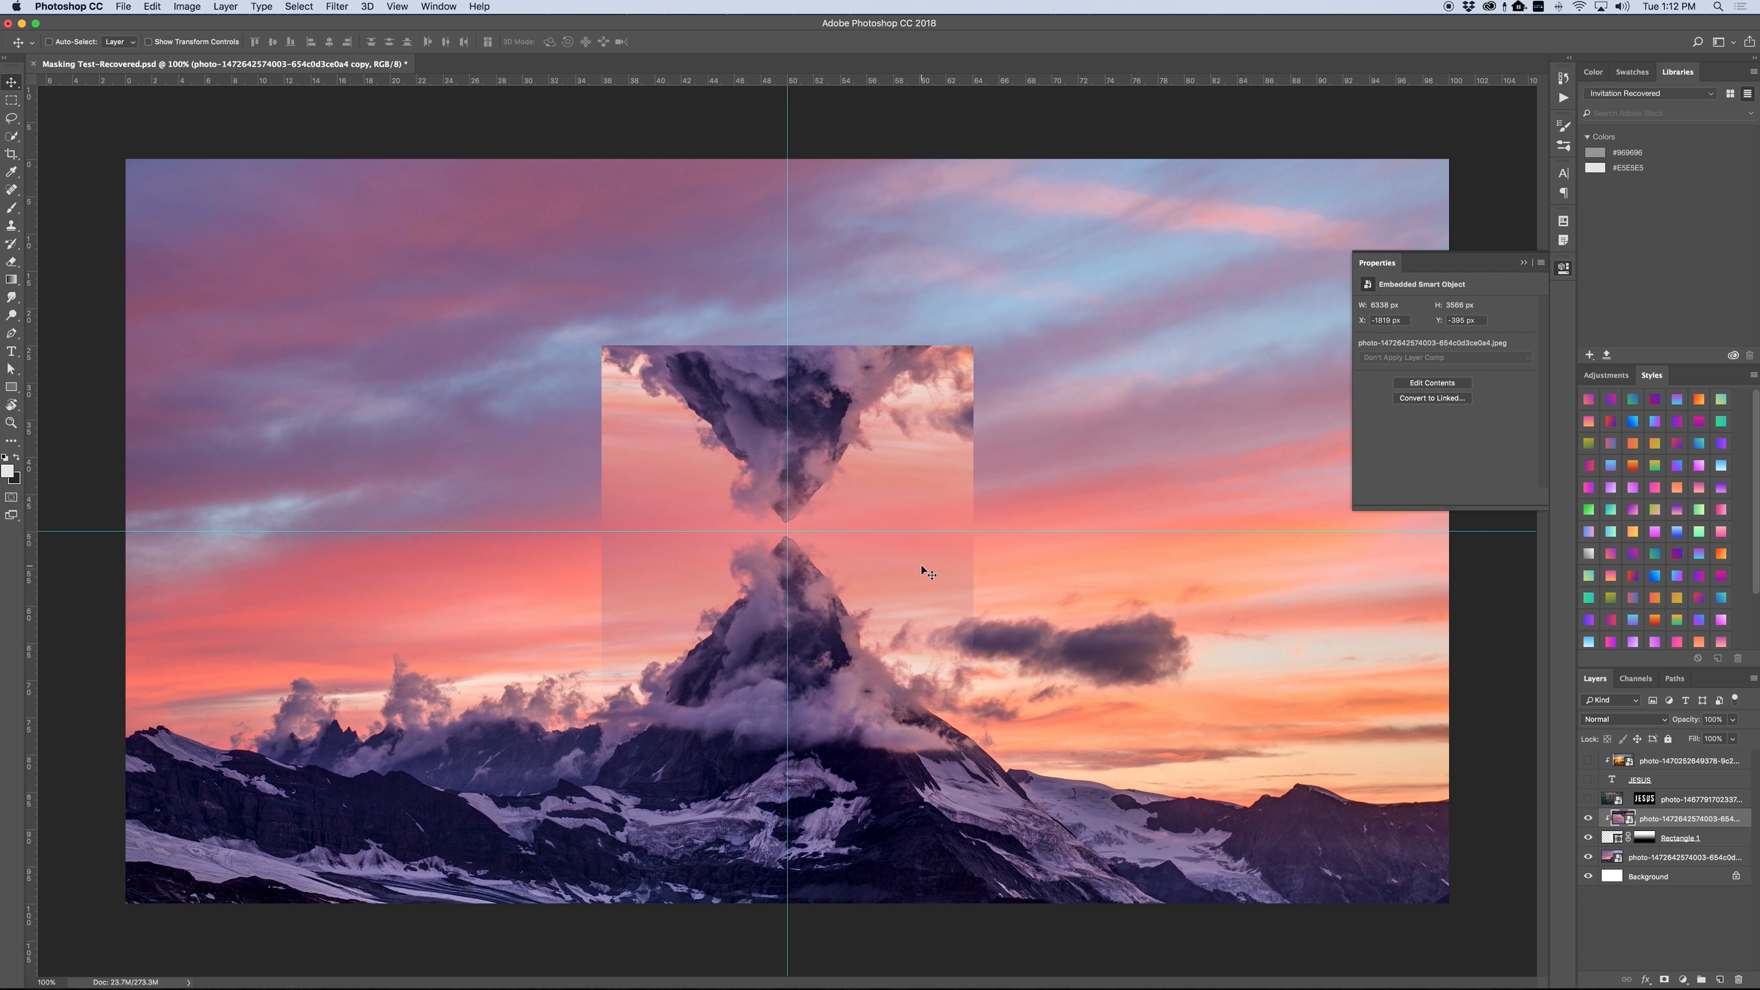
key("super+semicolon")
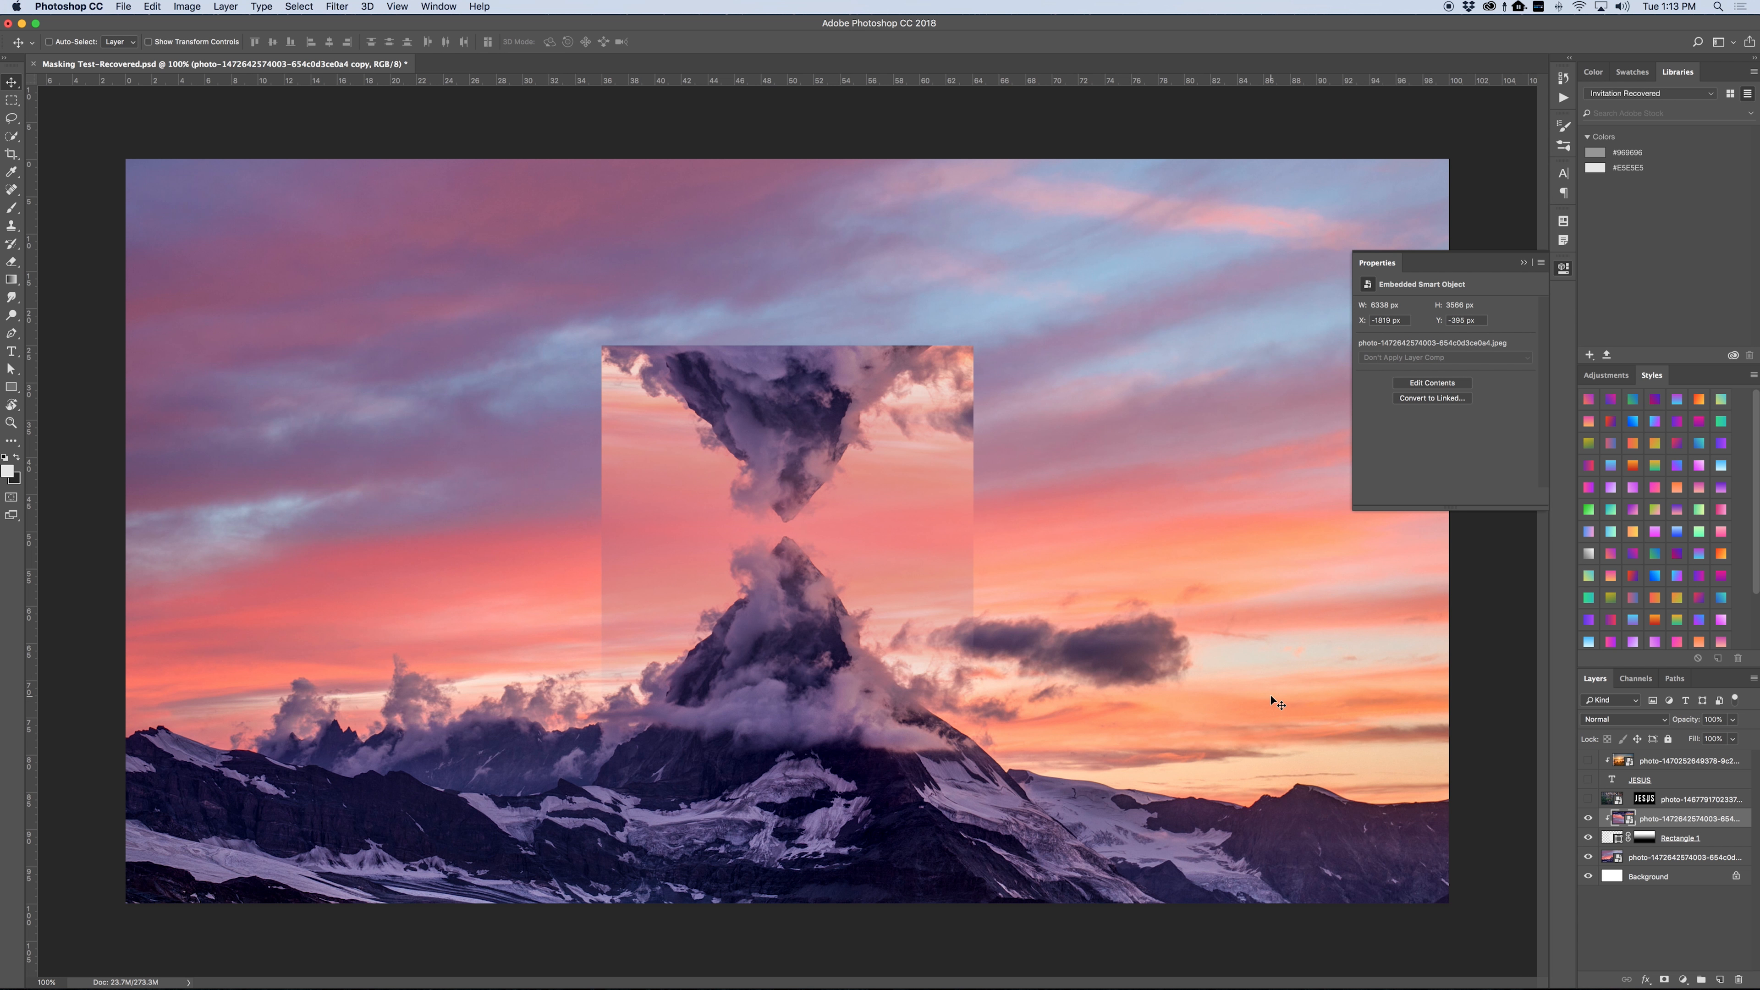
- Add the text COLLIDE in Salome Fine between the two mountain peaks
key("t")
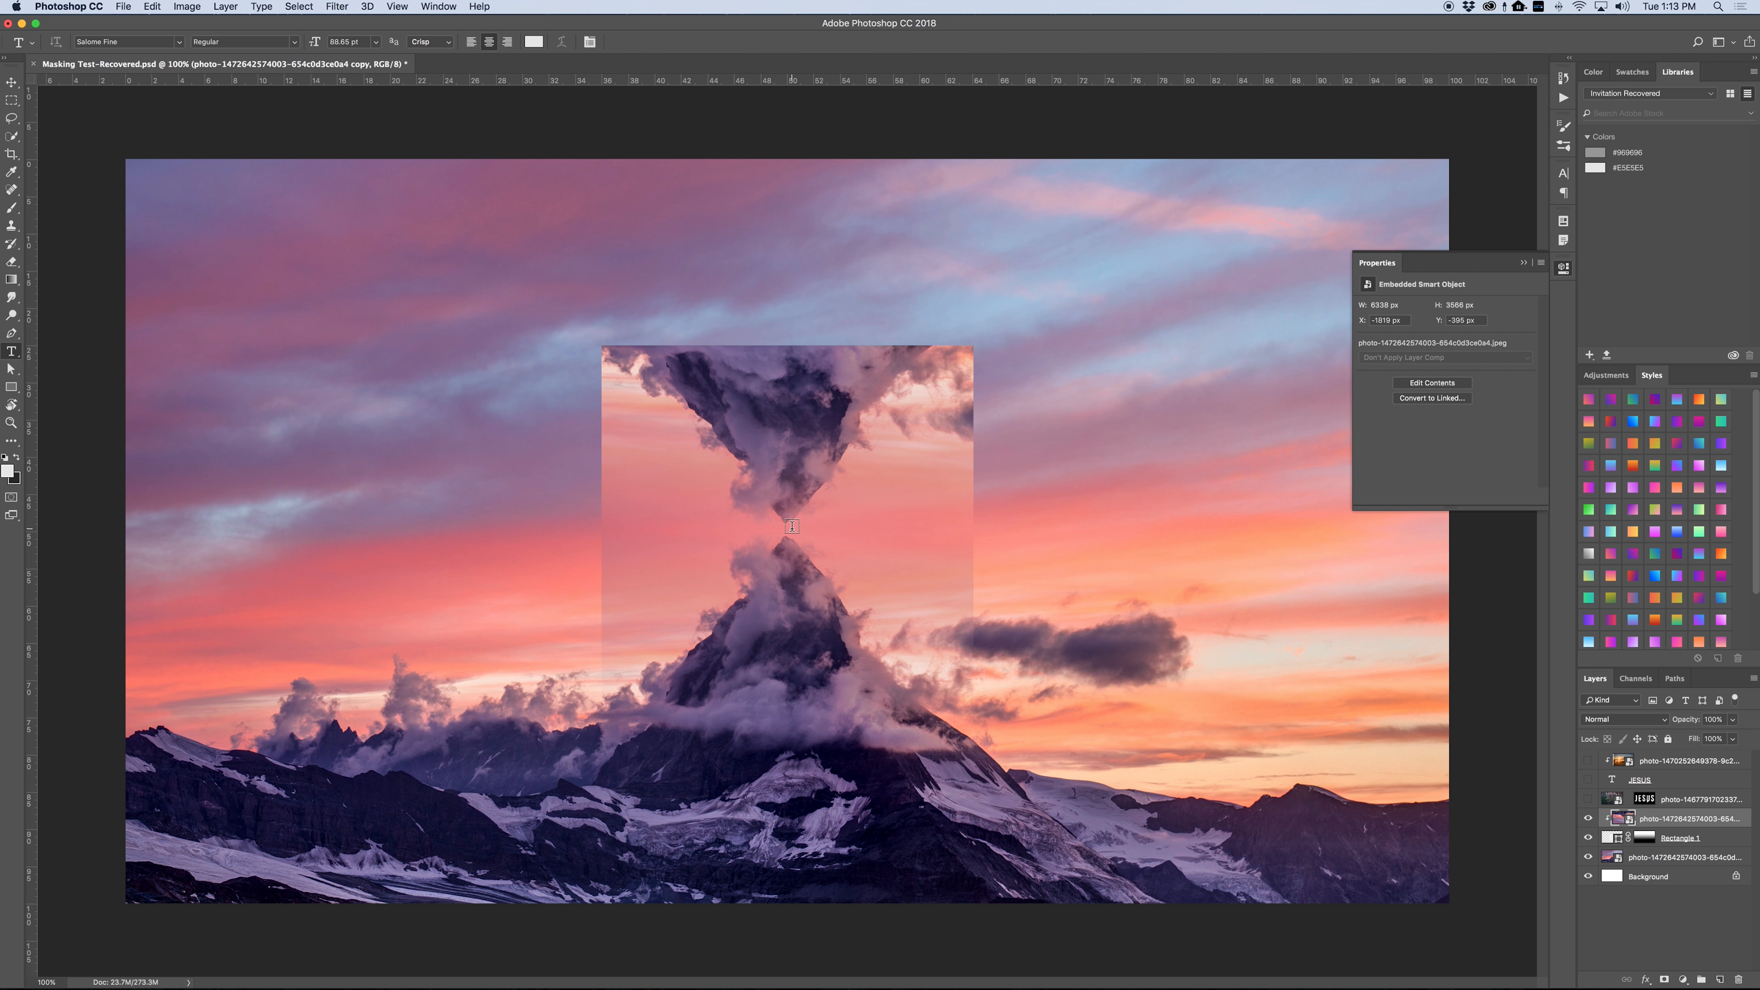
left_click(791, 527)
type("COLLIDE")
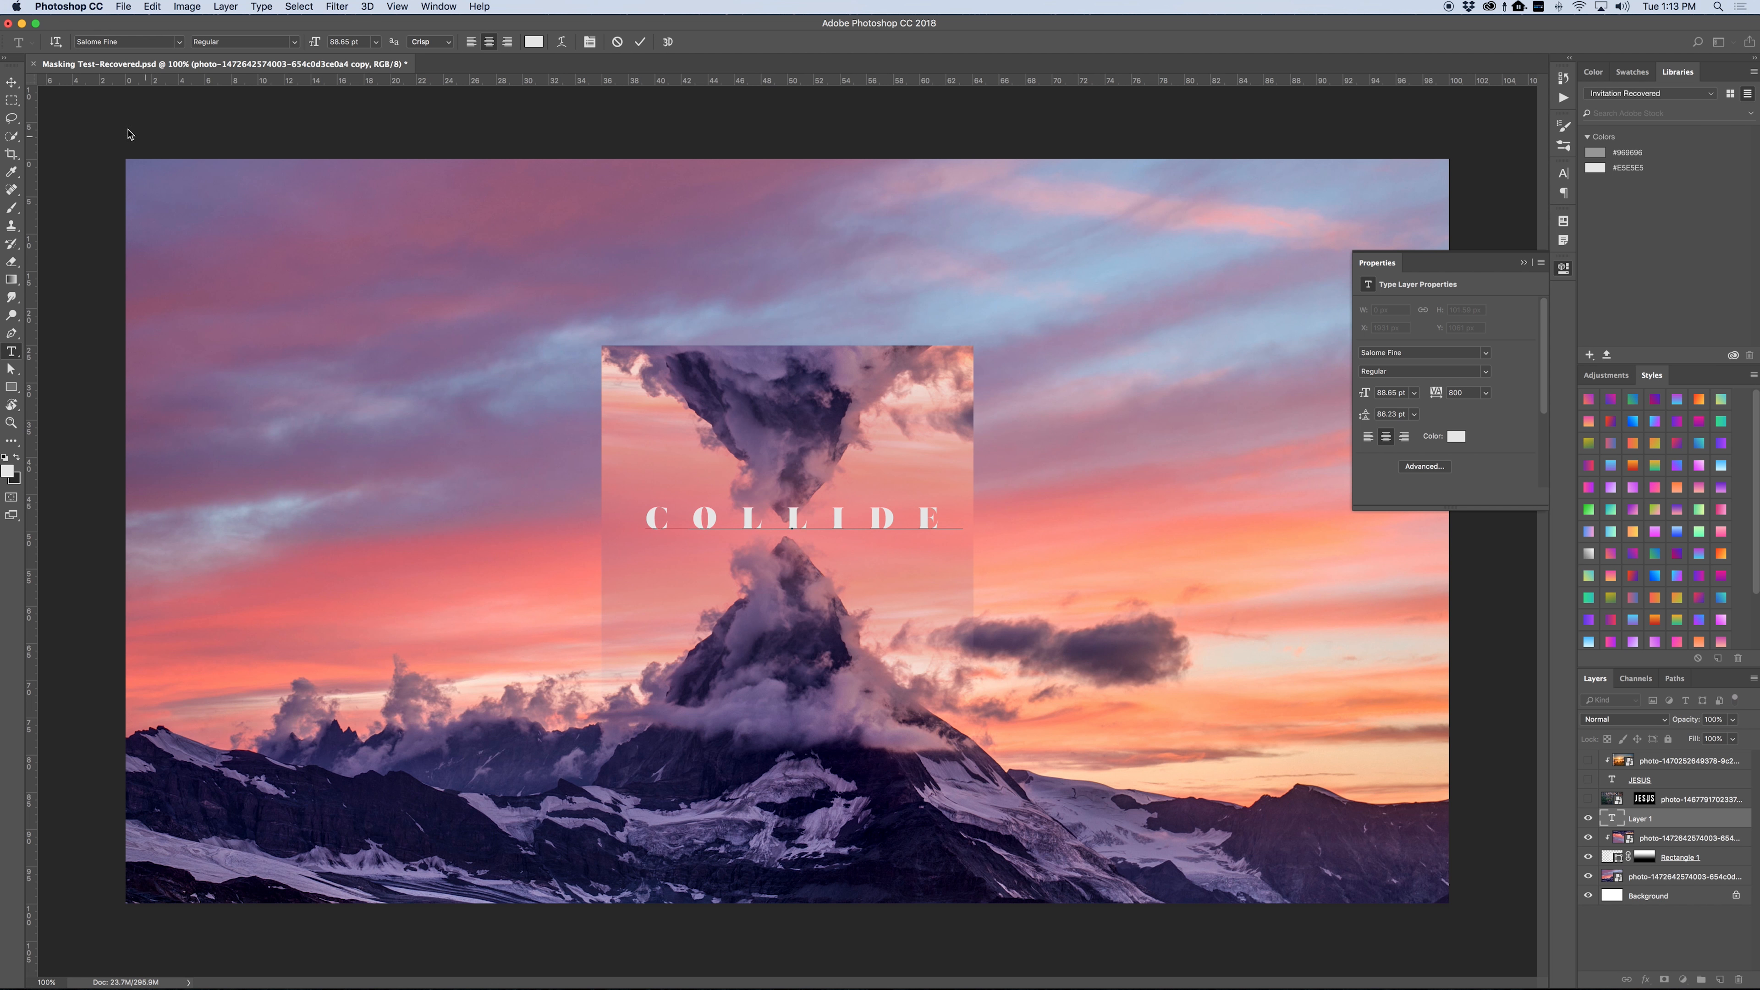
left_click(11, 82)
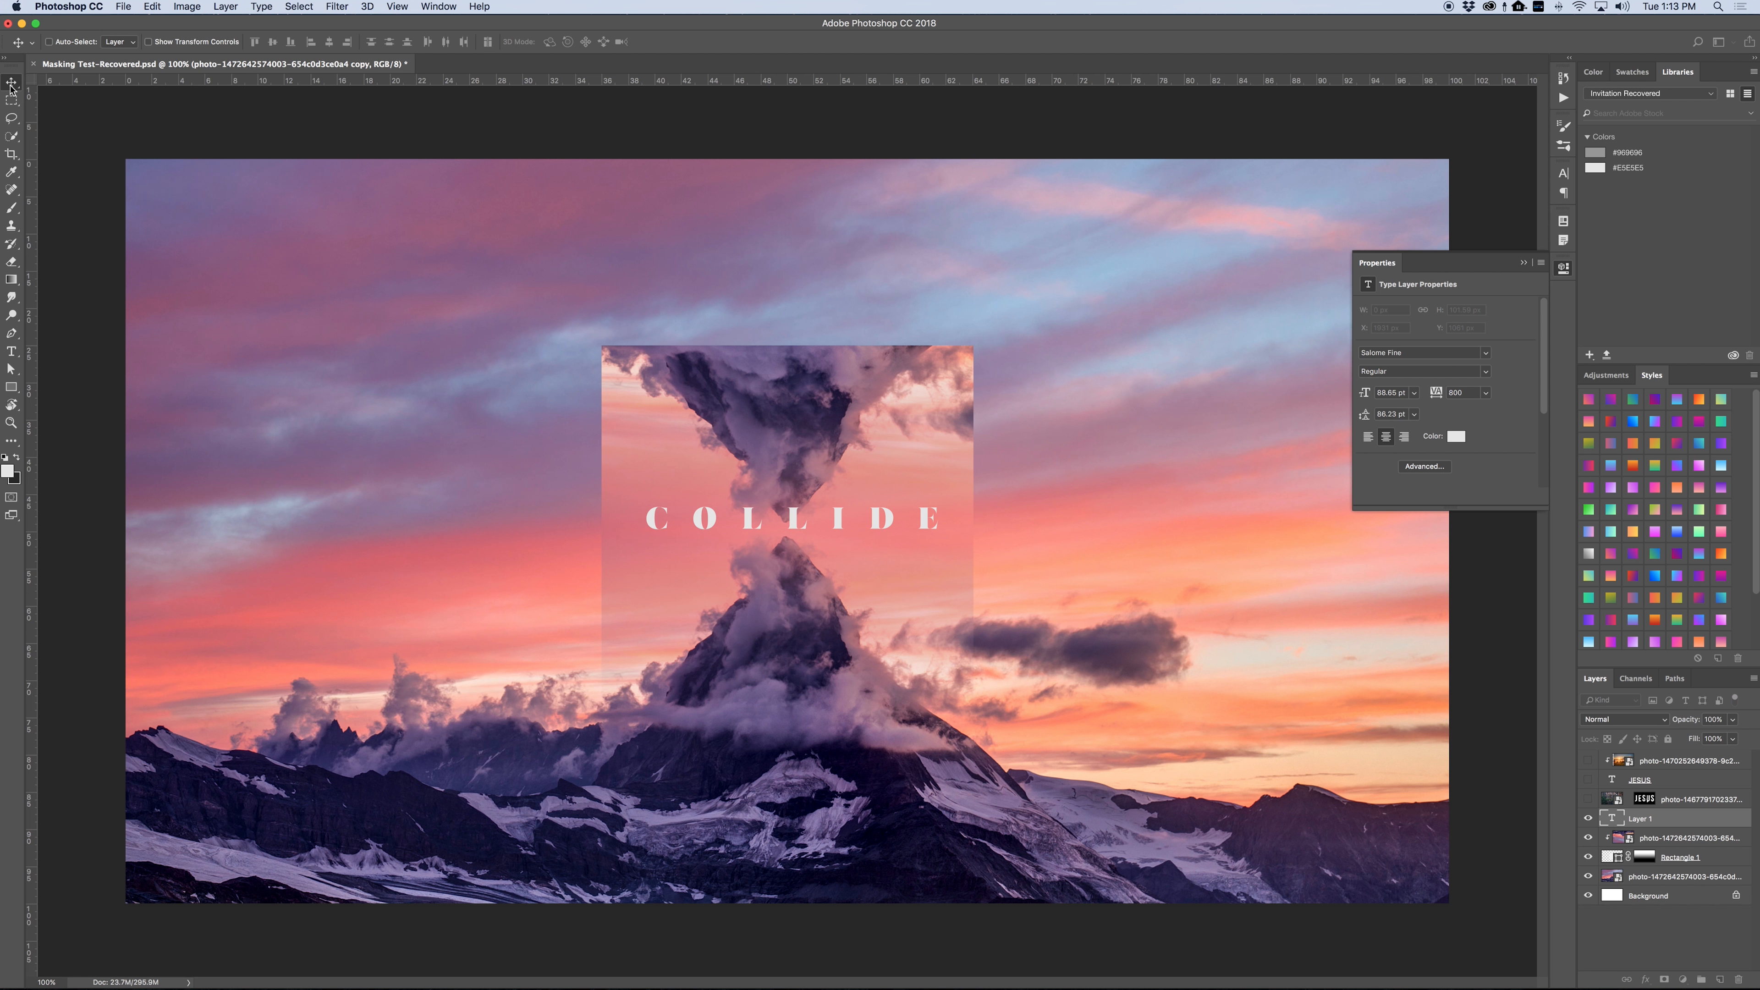
left_click(797, 581)
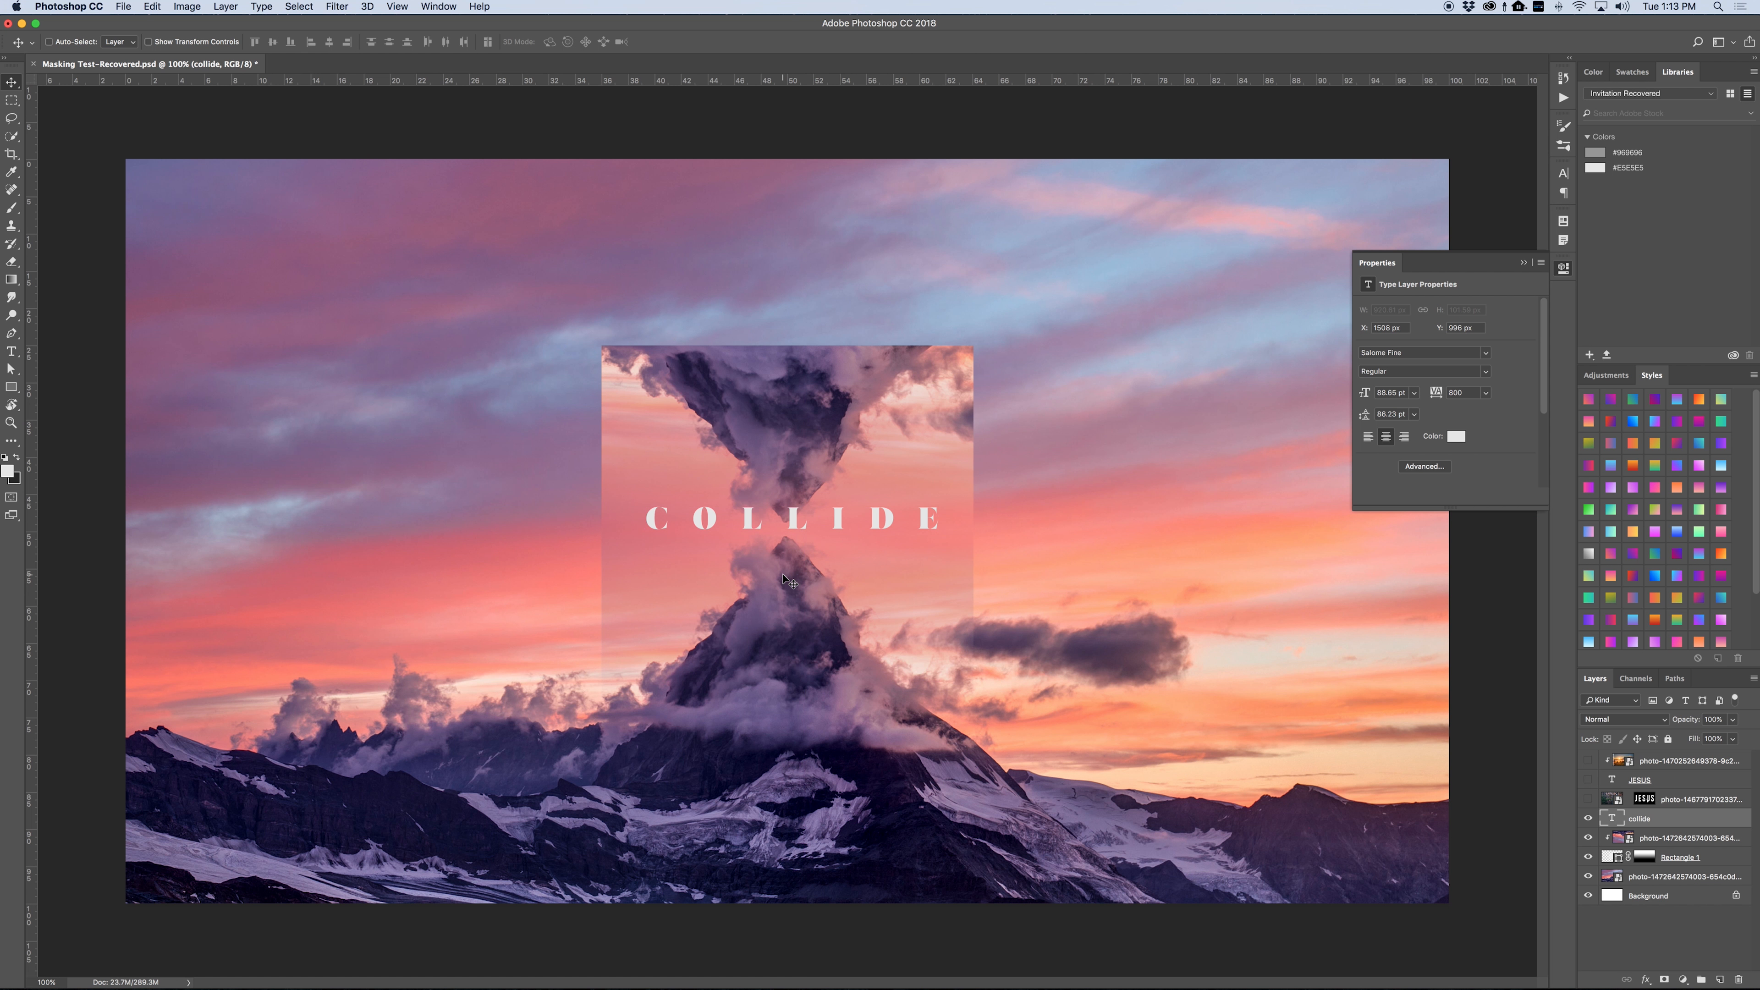
- Scale the COLLIDE text up to about 244.63 pt so it spans well beyond both sides of the square
key("t")
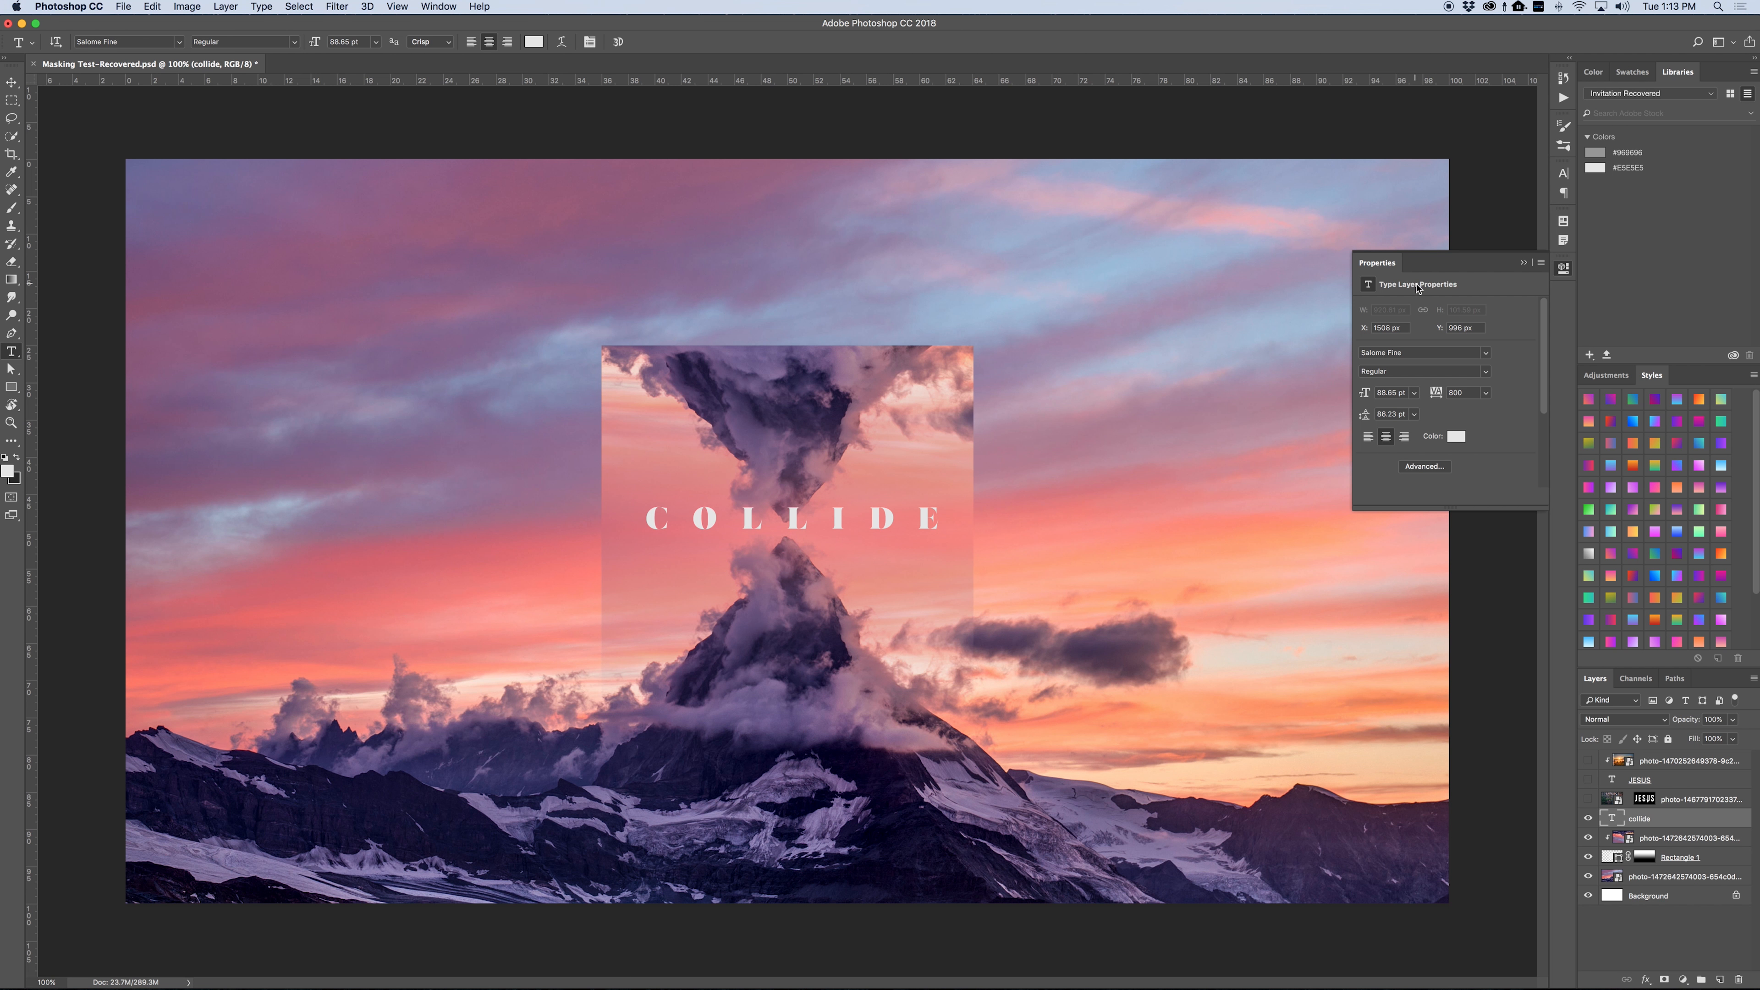
left_click(1523, 263)
left_click(1563, 173)
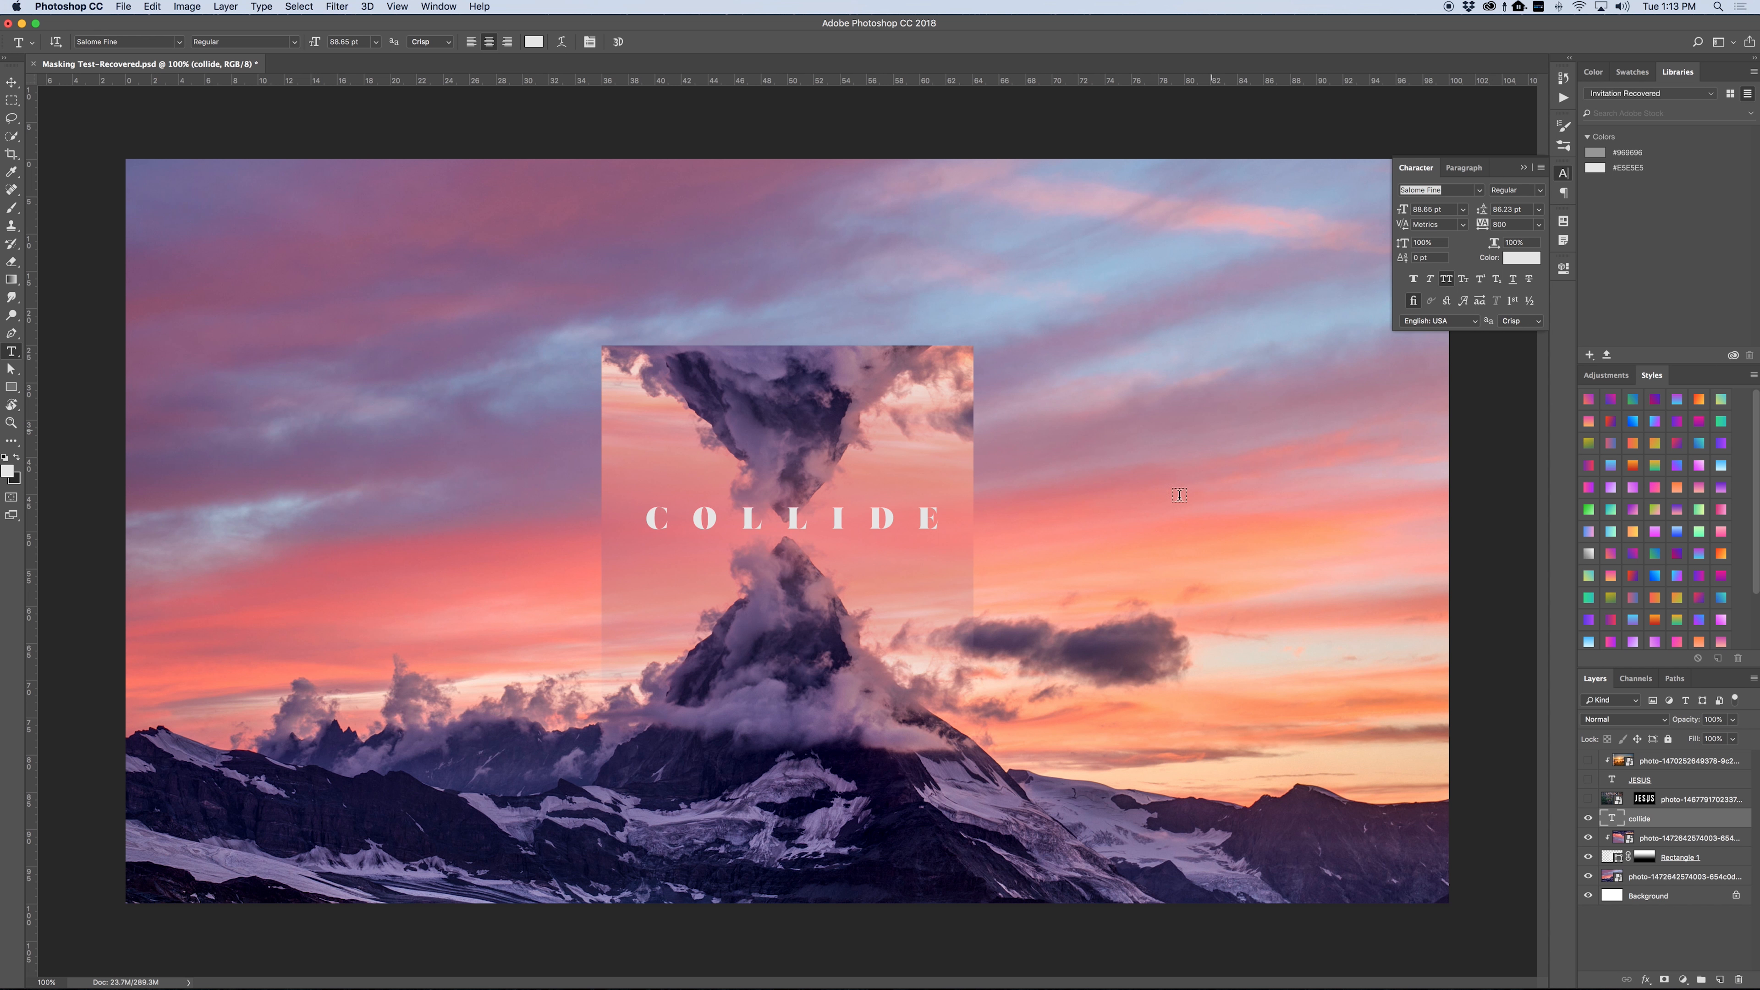
key("super+t")
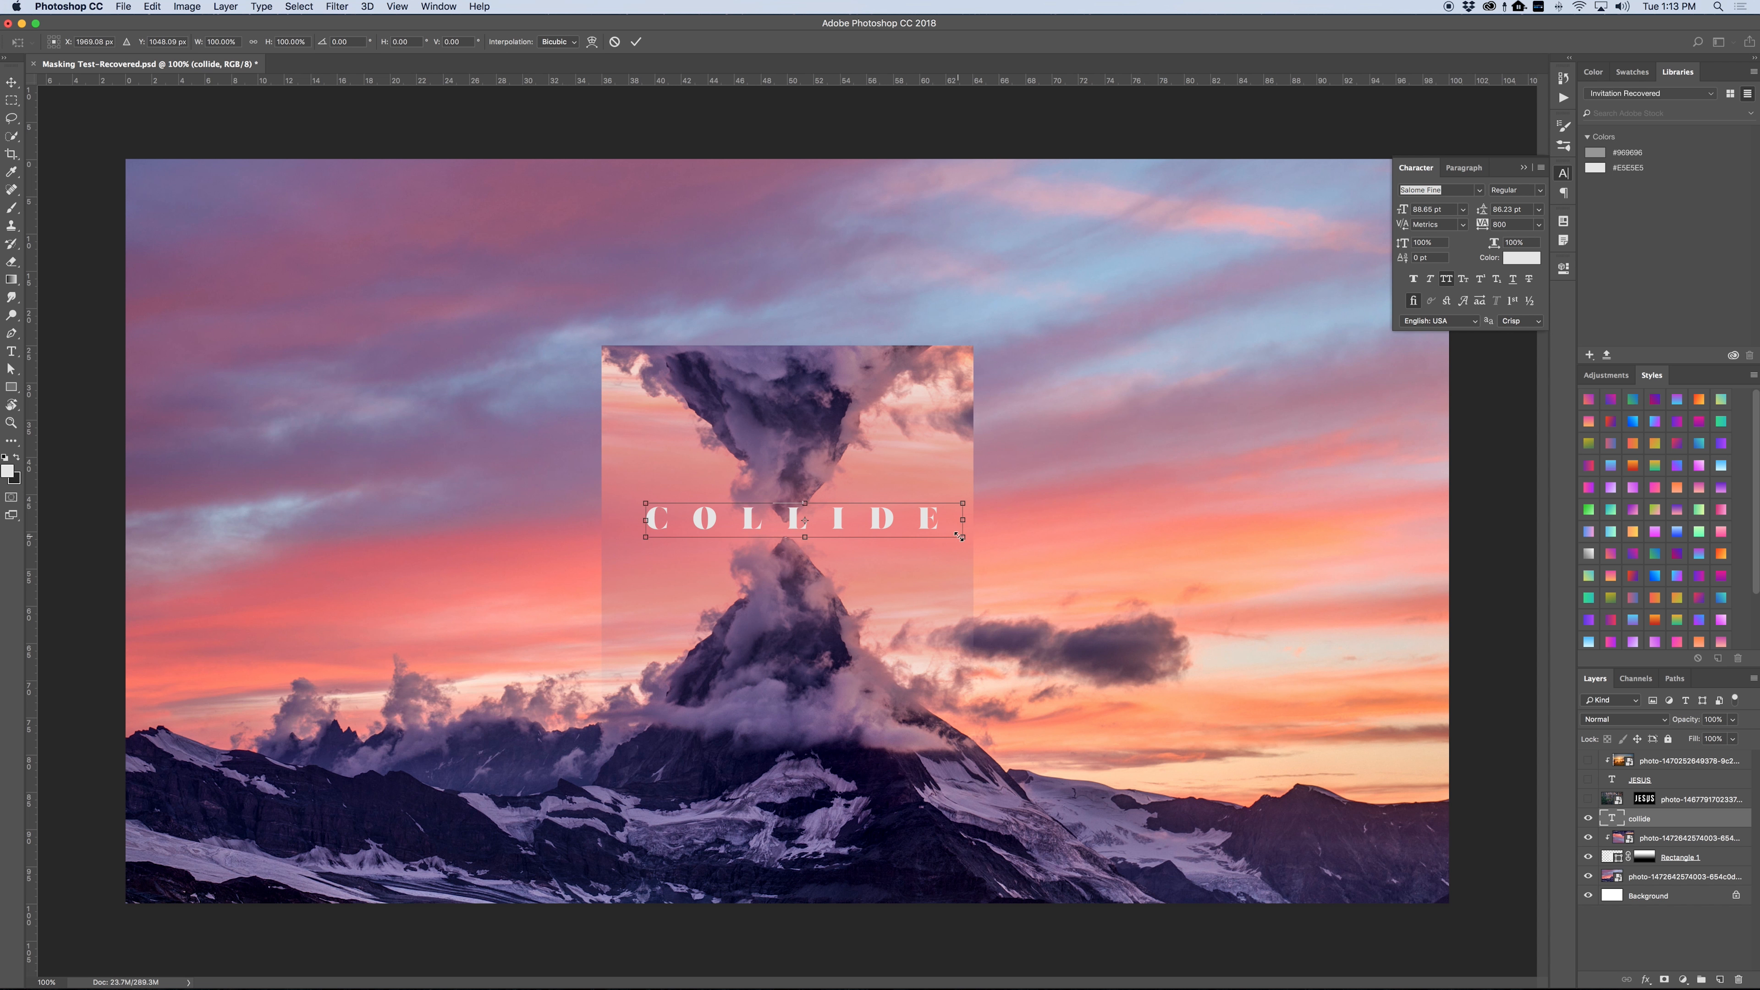
mouse_move(961, 536)
left_mouse_down()
mouse_move(1232, 660)
mouse_move(945, 523)
left_mouse_up()
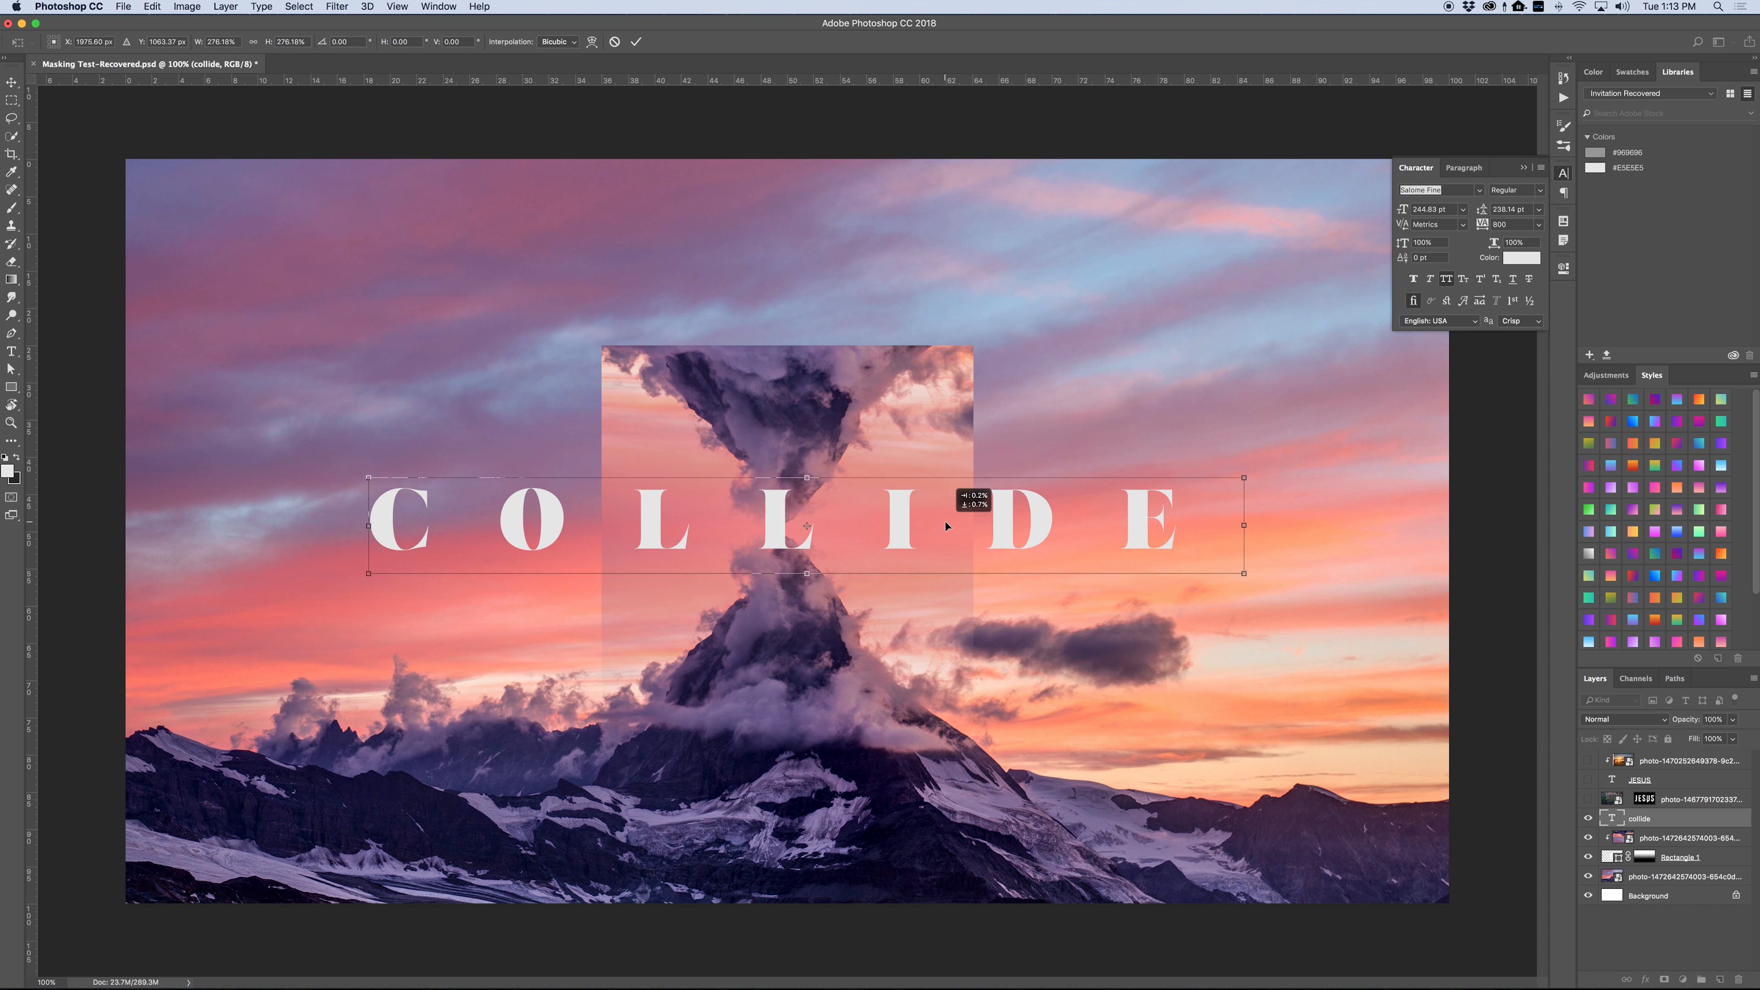
key("Return")
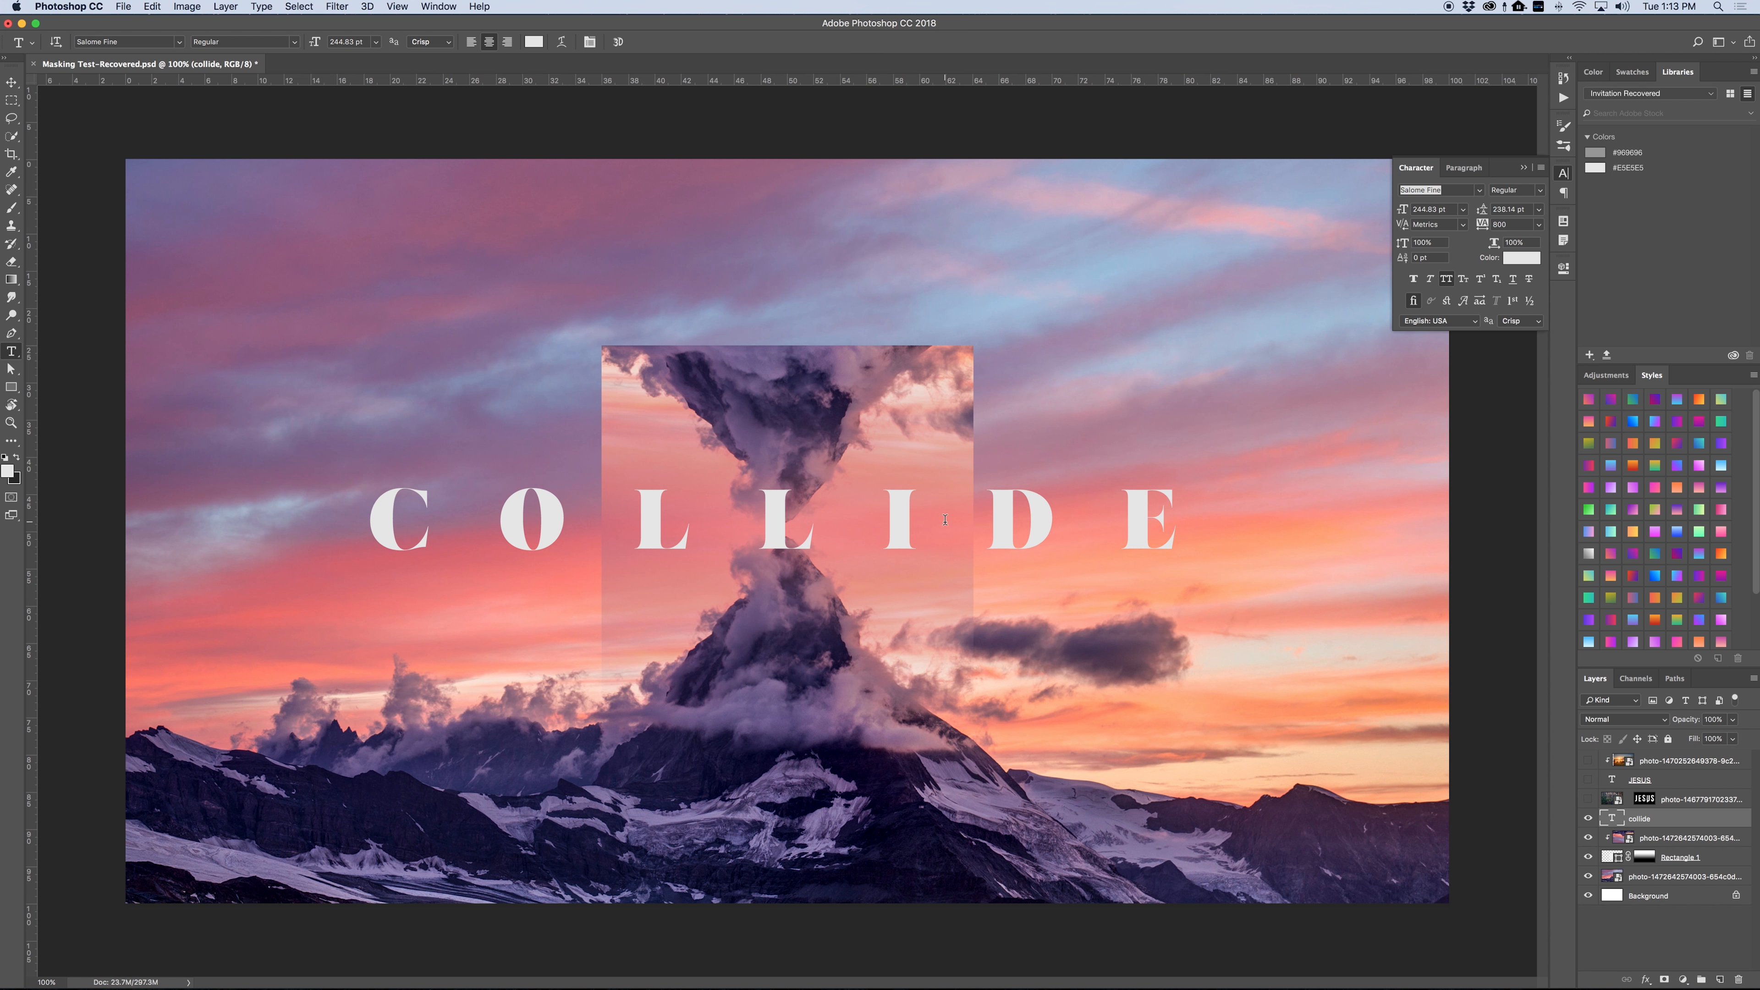
- Move the COLLIDE text slightly sideways and nudge it down to centre it between the two peaks
key("v")
mouse_move(948, 522)
left_mouse_down()
mouse_move(973, 527)
mouse_move(957, 528)
left_mouse_up()
key("Down")
key("Down")
key("Down")
key("Down")
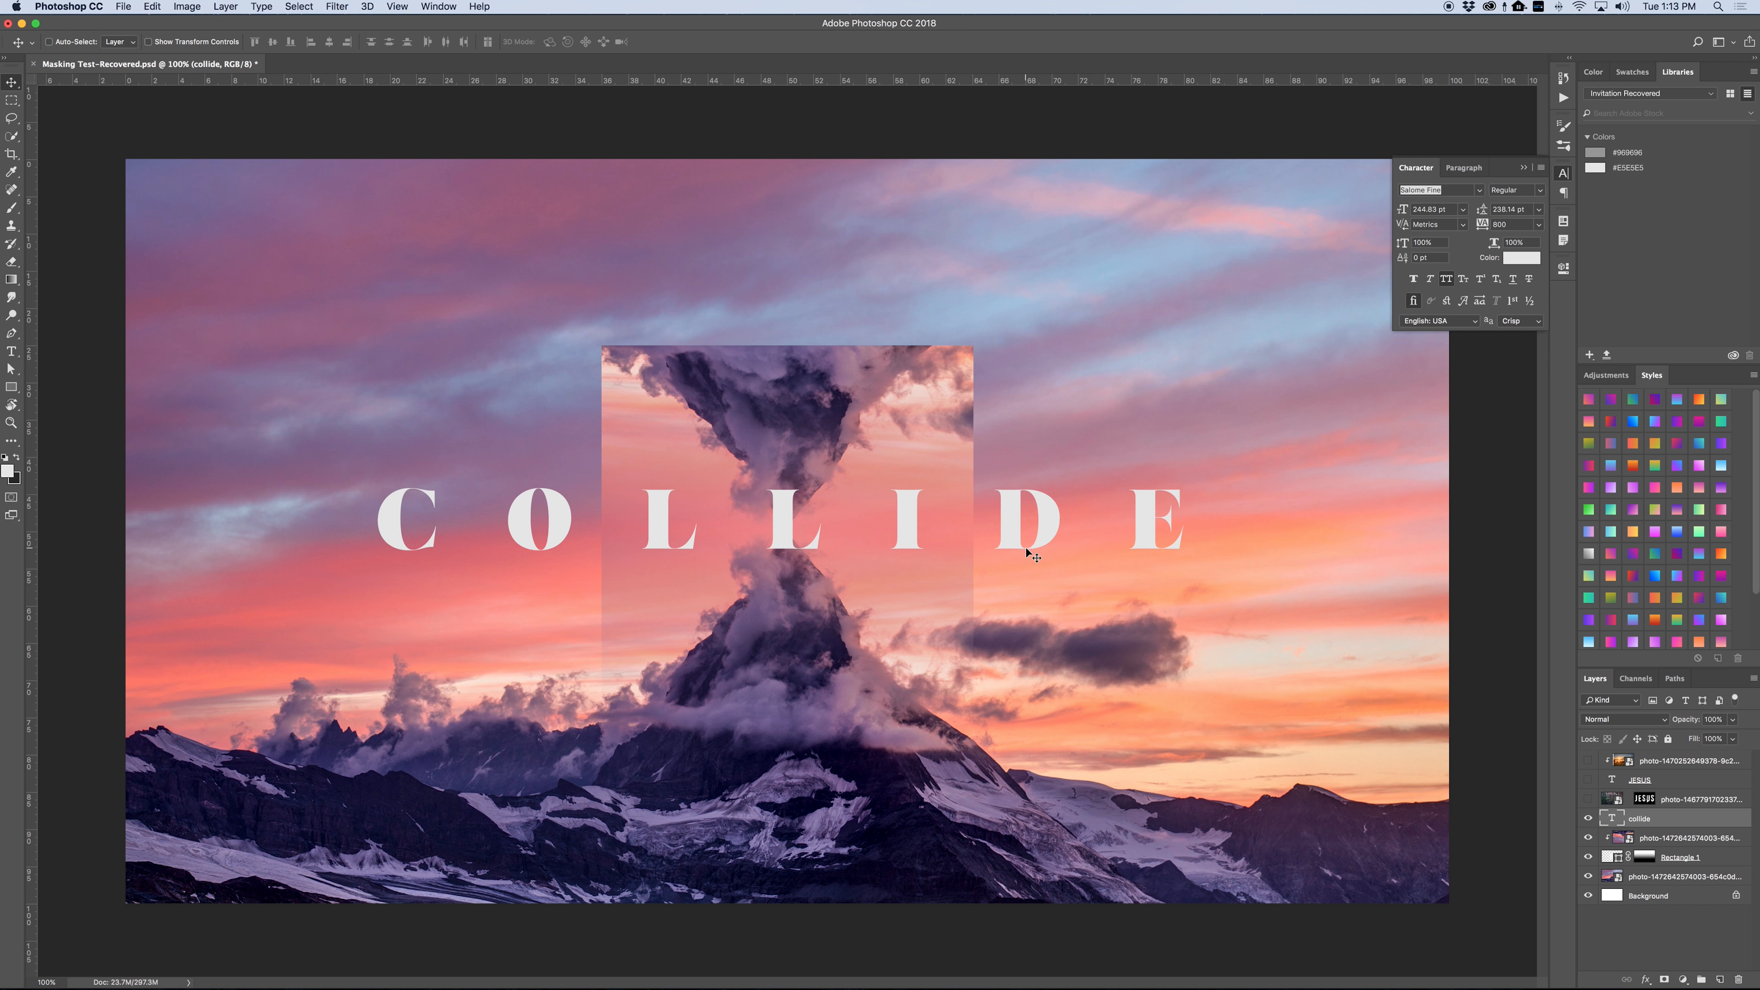
key("Down")
key("Down")
key("Down")
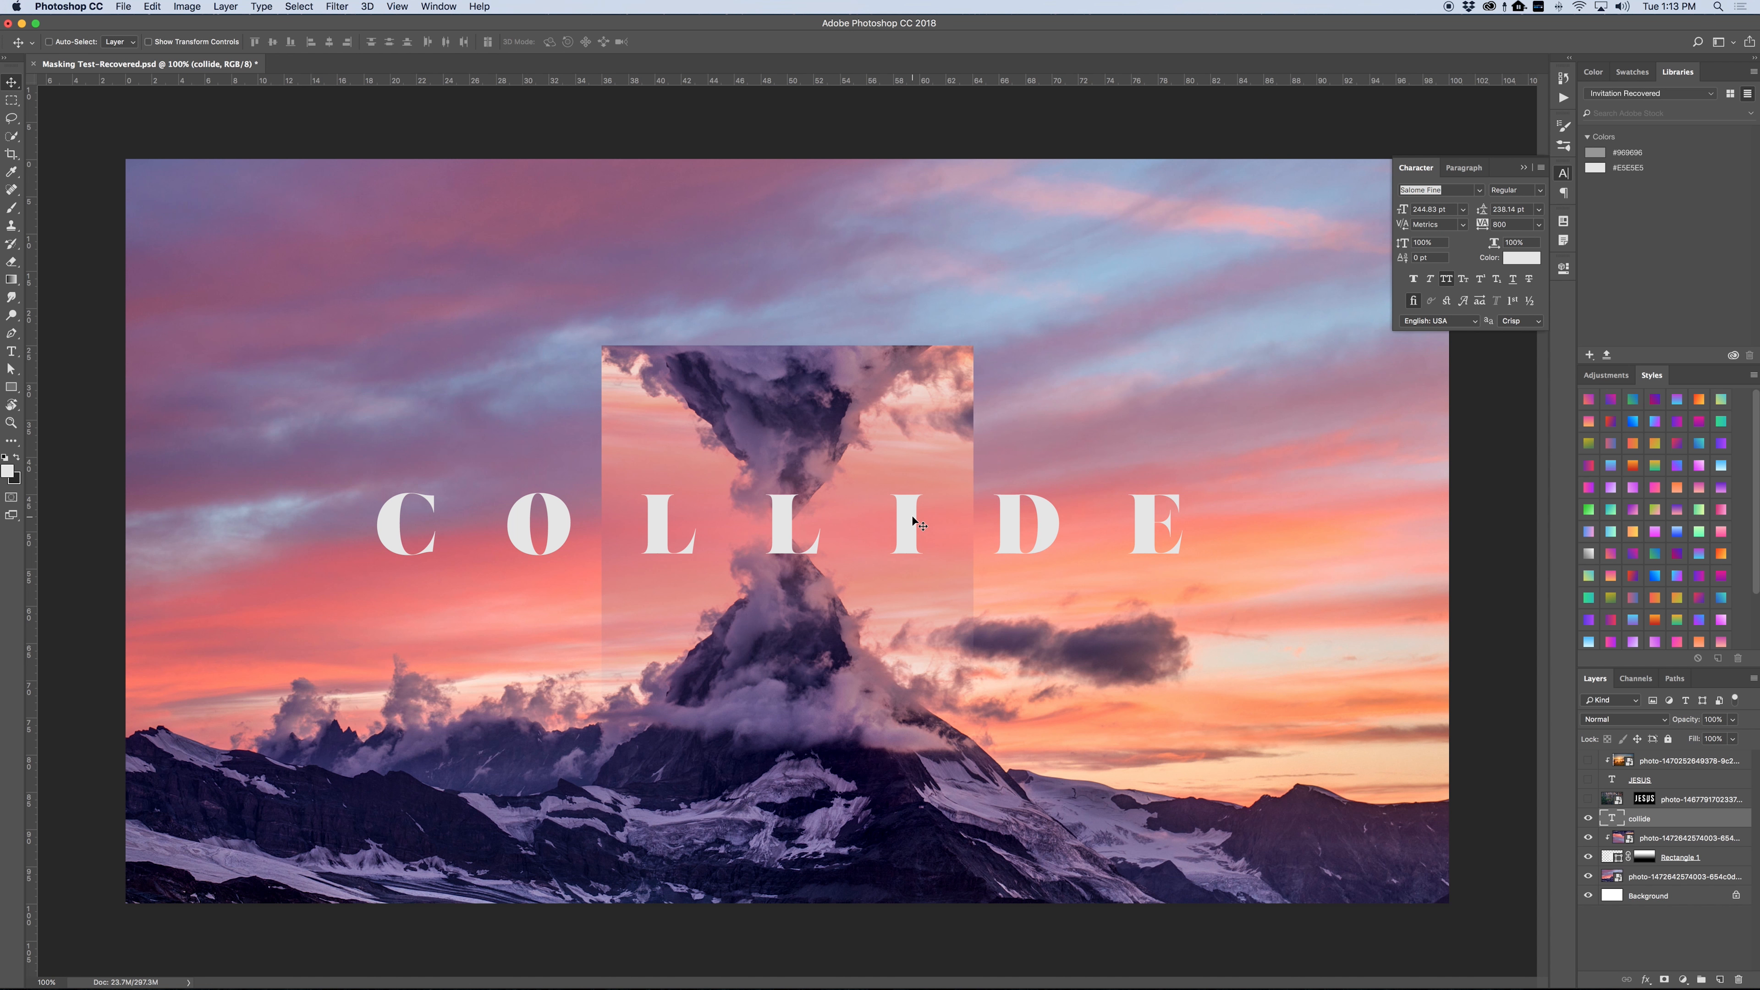
- Add a layer mask to the COLLIDE text and, with the Eraser's flow at 34%, mask out the middle L's upper-left corner
left_click(1664, 980)
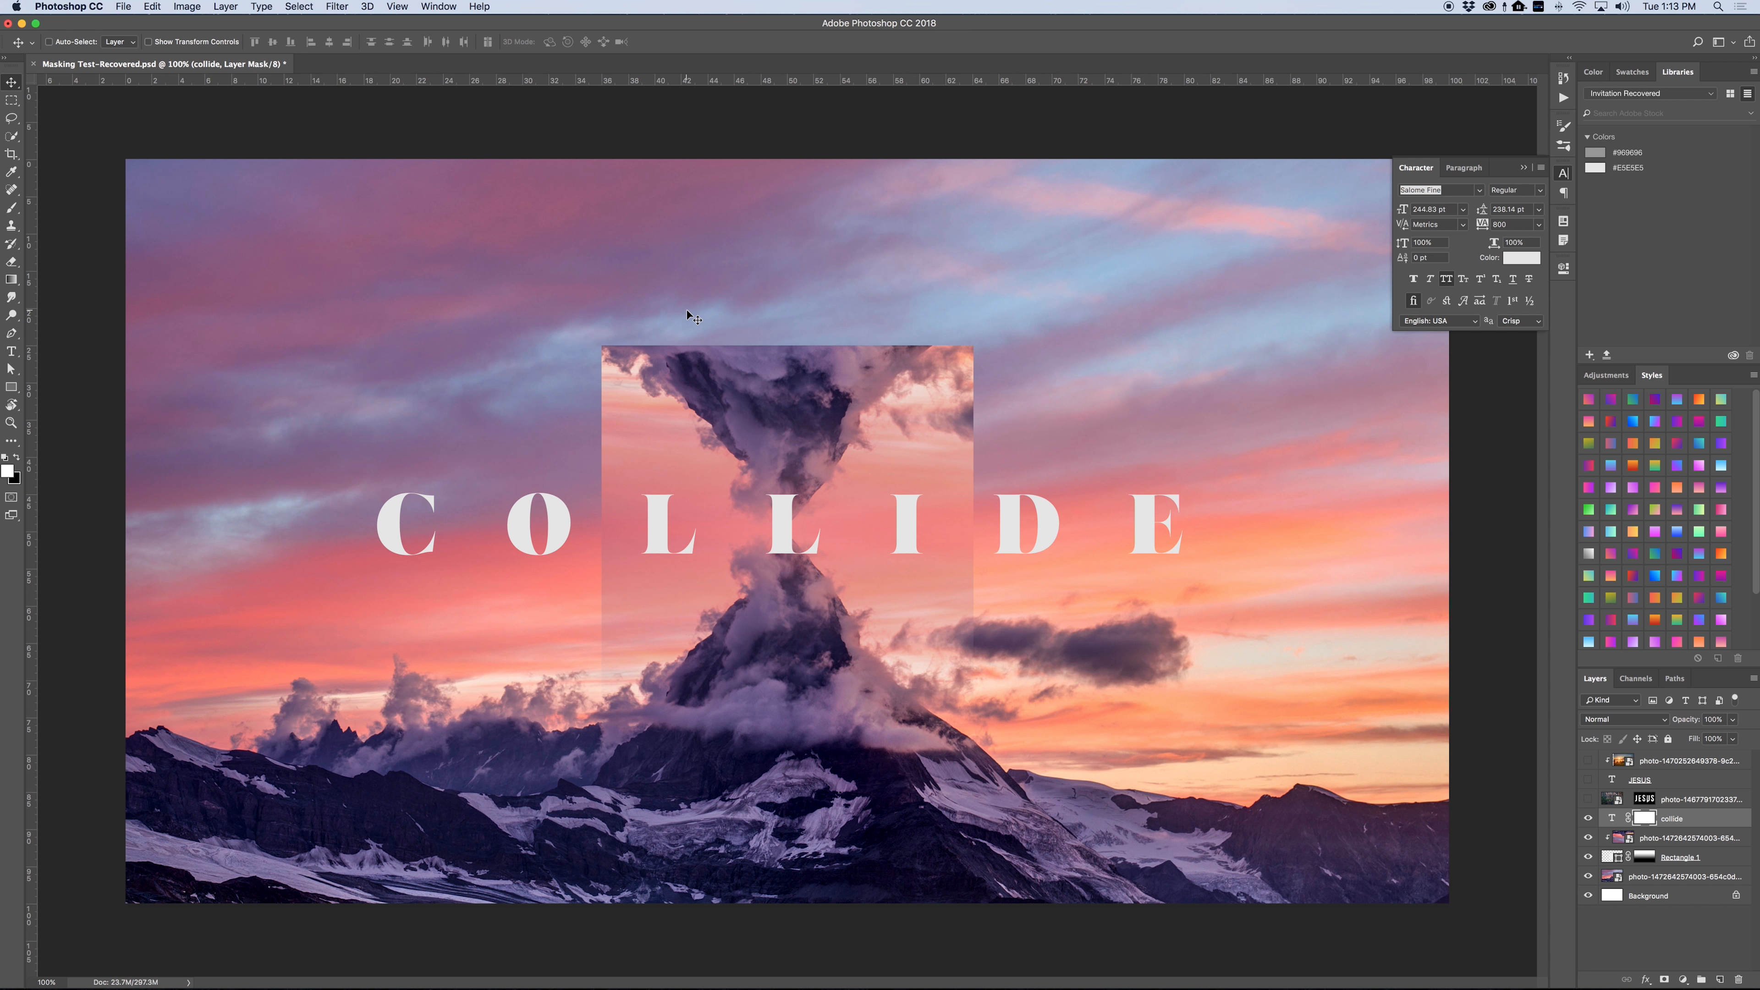
key("e")
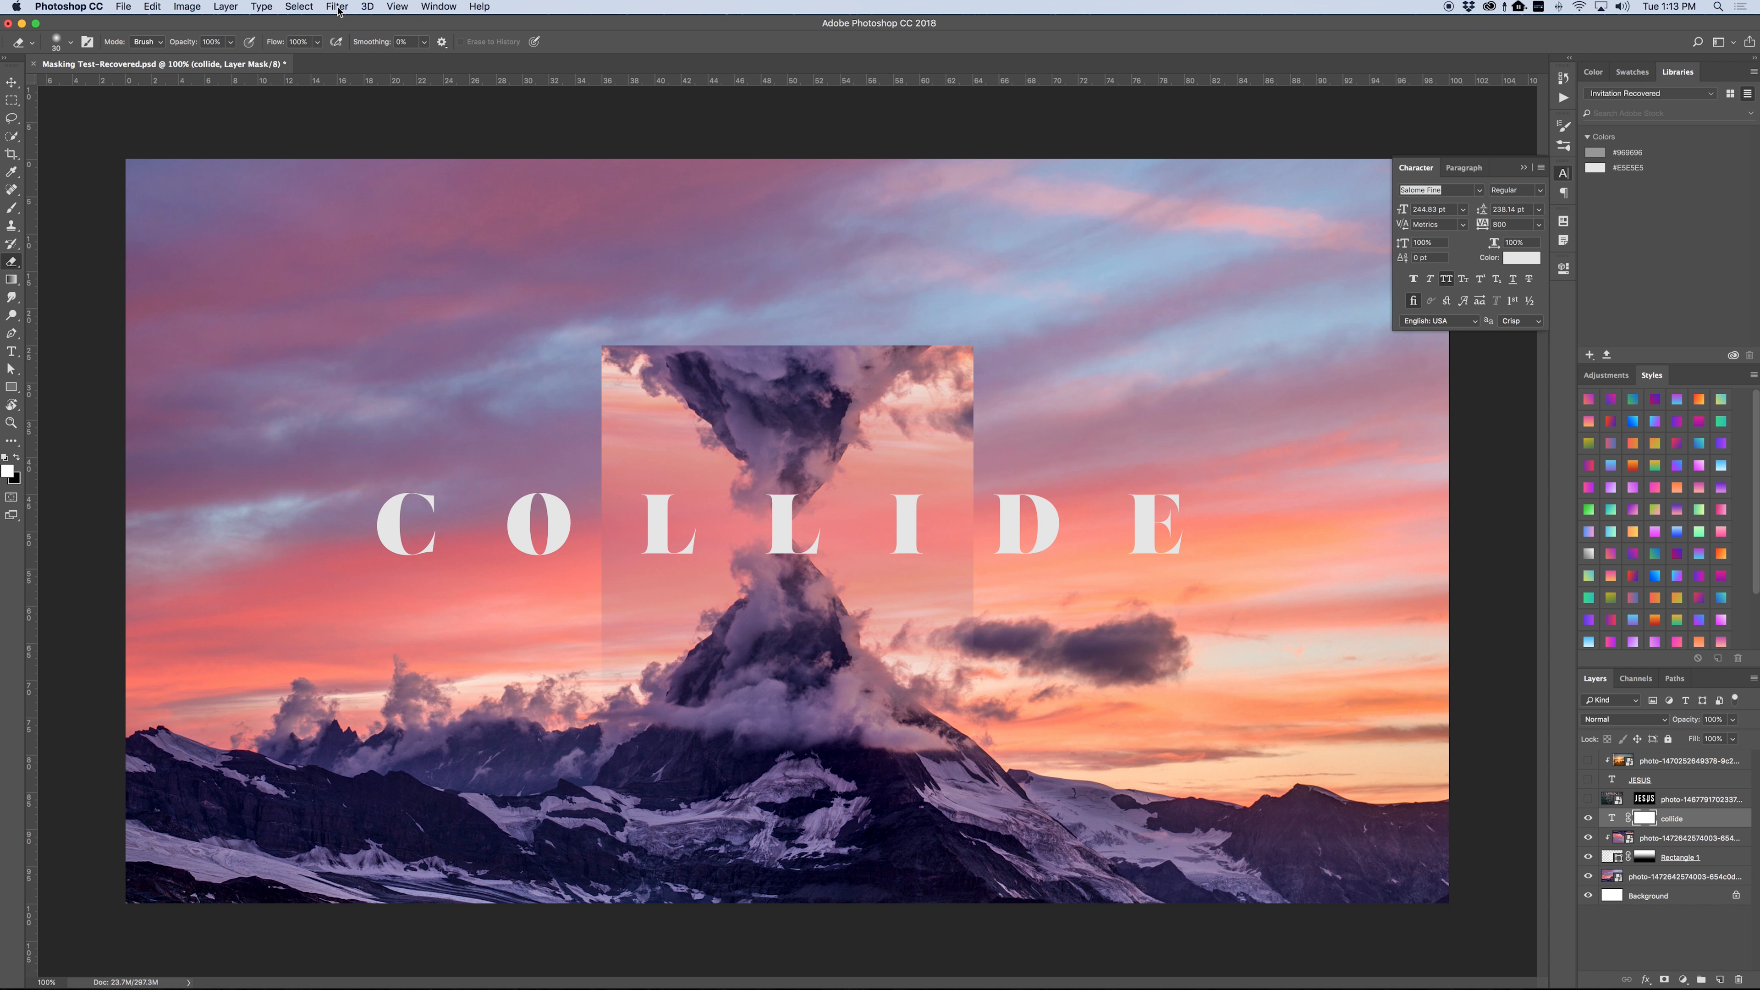
left_click(317, 42)
left_click_drag(320, 58, 273, 61)
scroll(784, 535, "up", 3)
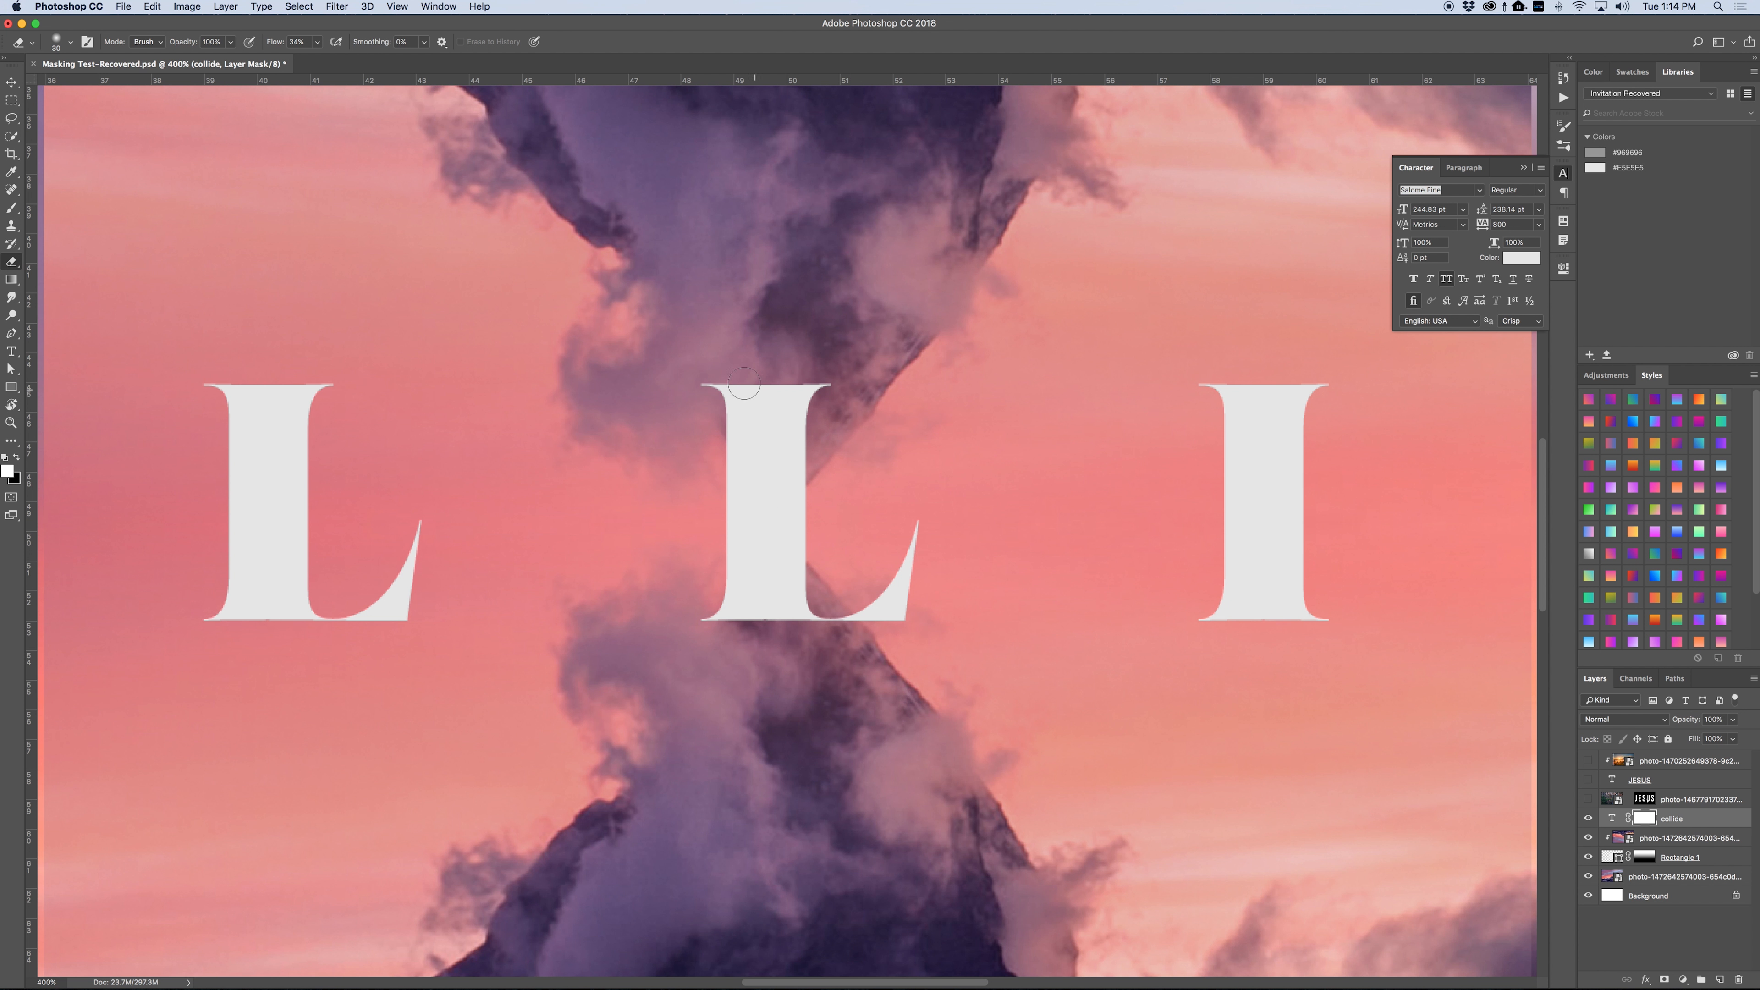
mouse_move(690, 382)
left_mouse_down()
mouse_move(752, 379)
mouse_move(727, 407)
mouse_move(717, 394)
mouse_move(754, 362)
mouse_move(785, 379)
mouse_move(775, 356)
mouse_move(704, 399)
mouse_move(721, 373)
mouse_move(790, 401)
left_mouse_up()
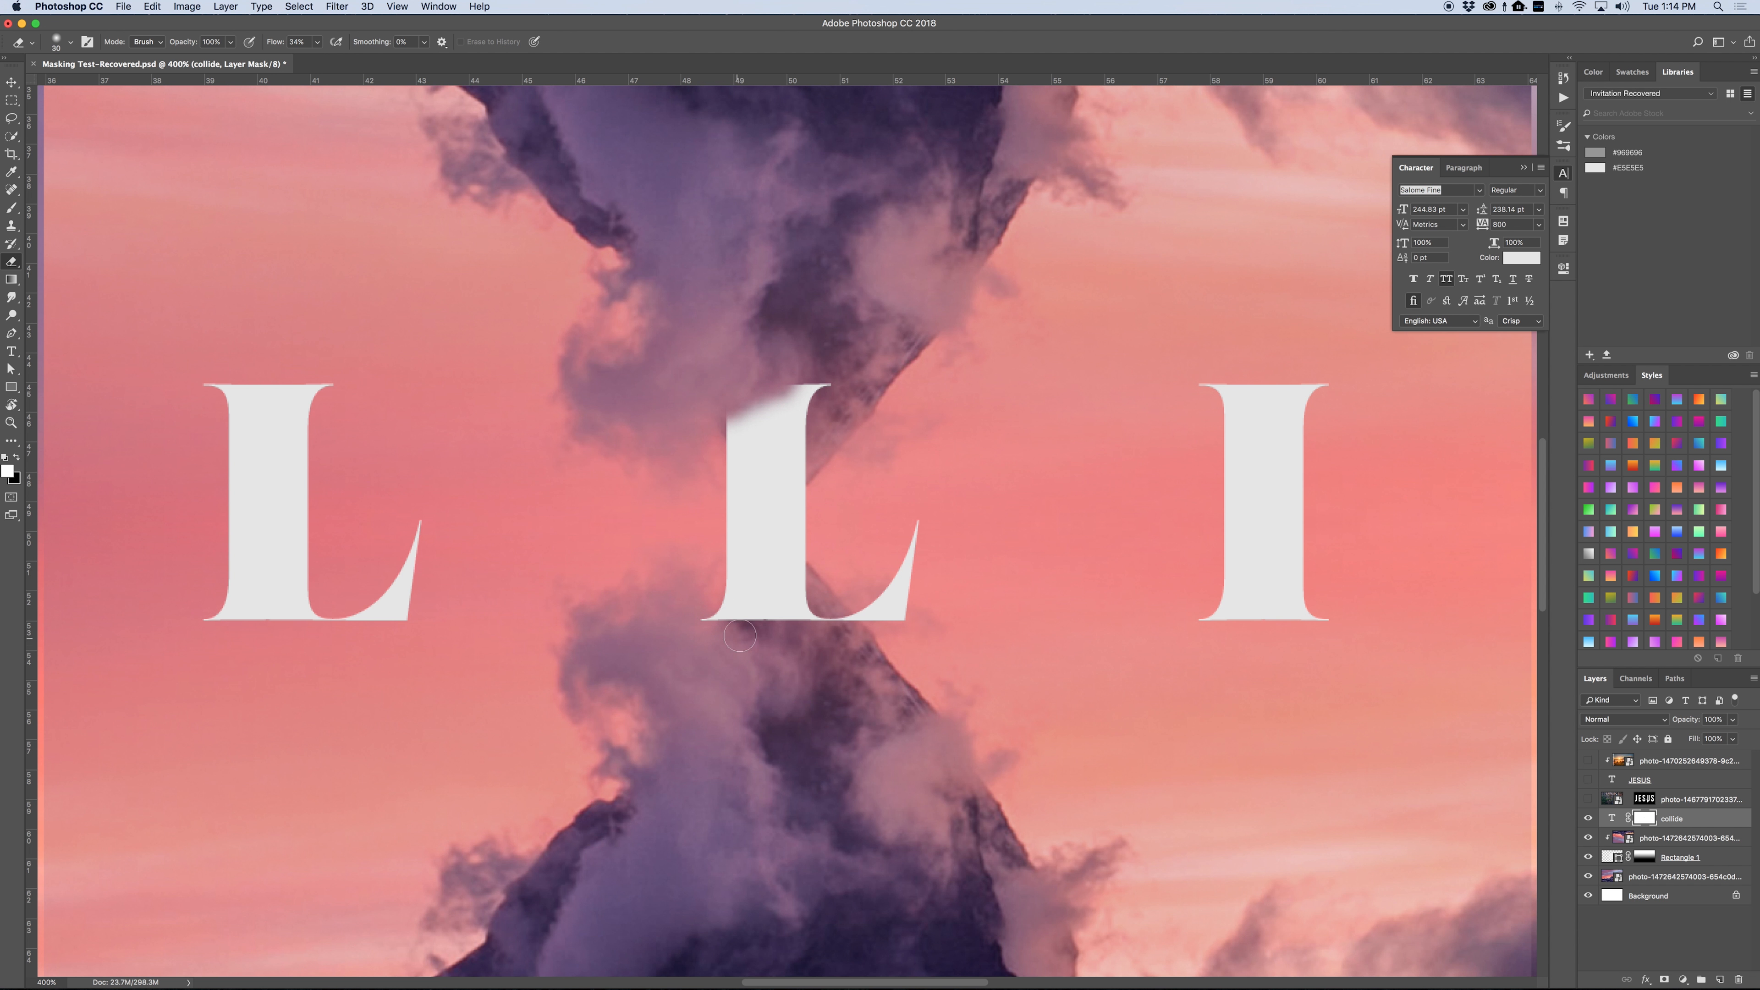
- Try masking out the base of the middle L over the lower peak, and undo those strokes
mouse_move(731, 627)
left_mouse_down()
mouse_move(786, 619)
mouse_move(709, 616)
mouse_move(731, 607)
mouse_move(734, 630)
mouse_move(741, 610)
left_mouse_up()
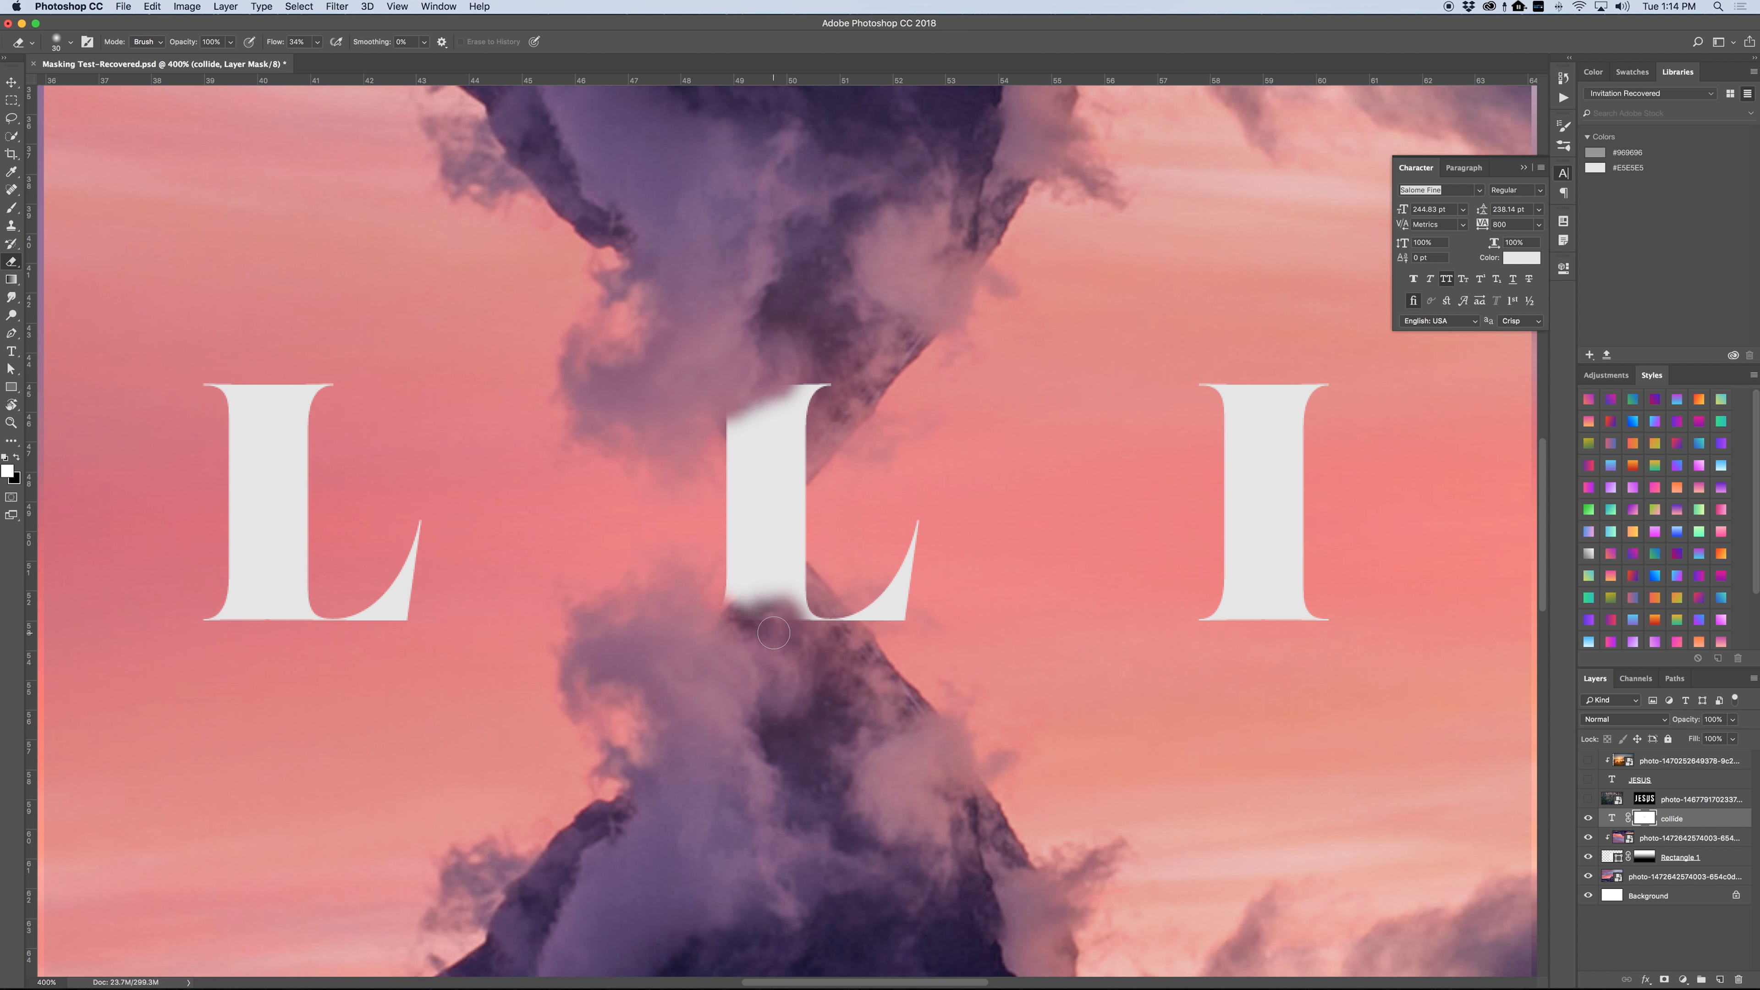
key("super+alt+z")
key("super+alt+z")
key("super+alt+z")
key("super+alt+z")
key("super+alt+z")
key("super+alt+z")
key("super+alt+z")
key("super+alt+z")
key("super+alt+z")
key("super+alt+z")
key("super+alt+z")
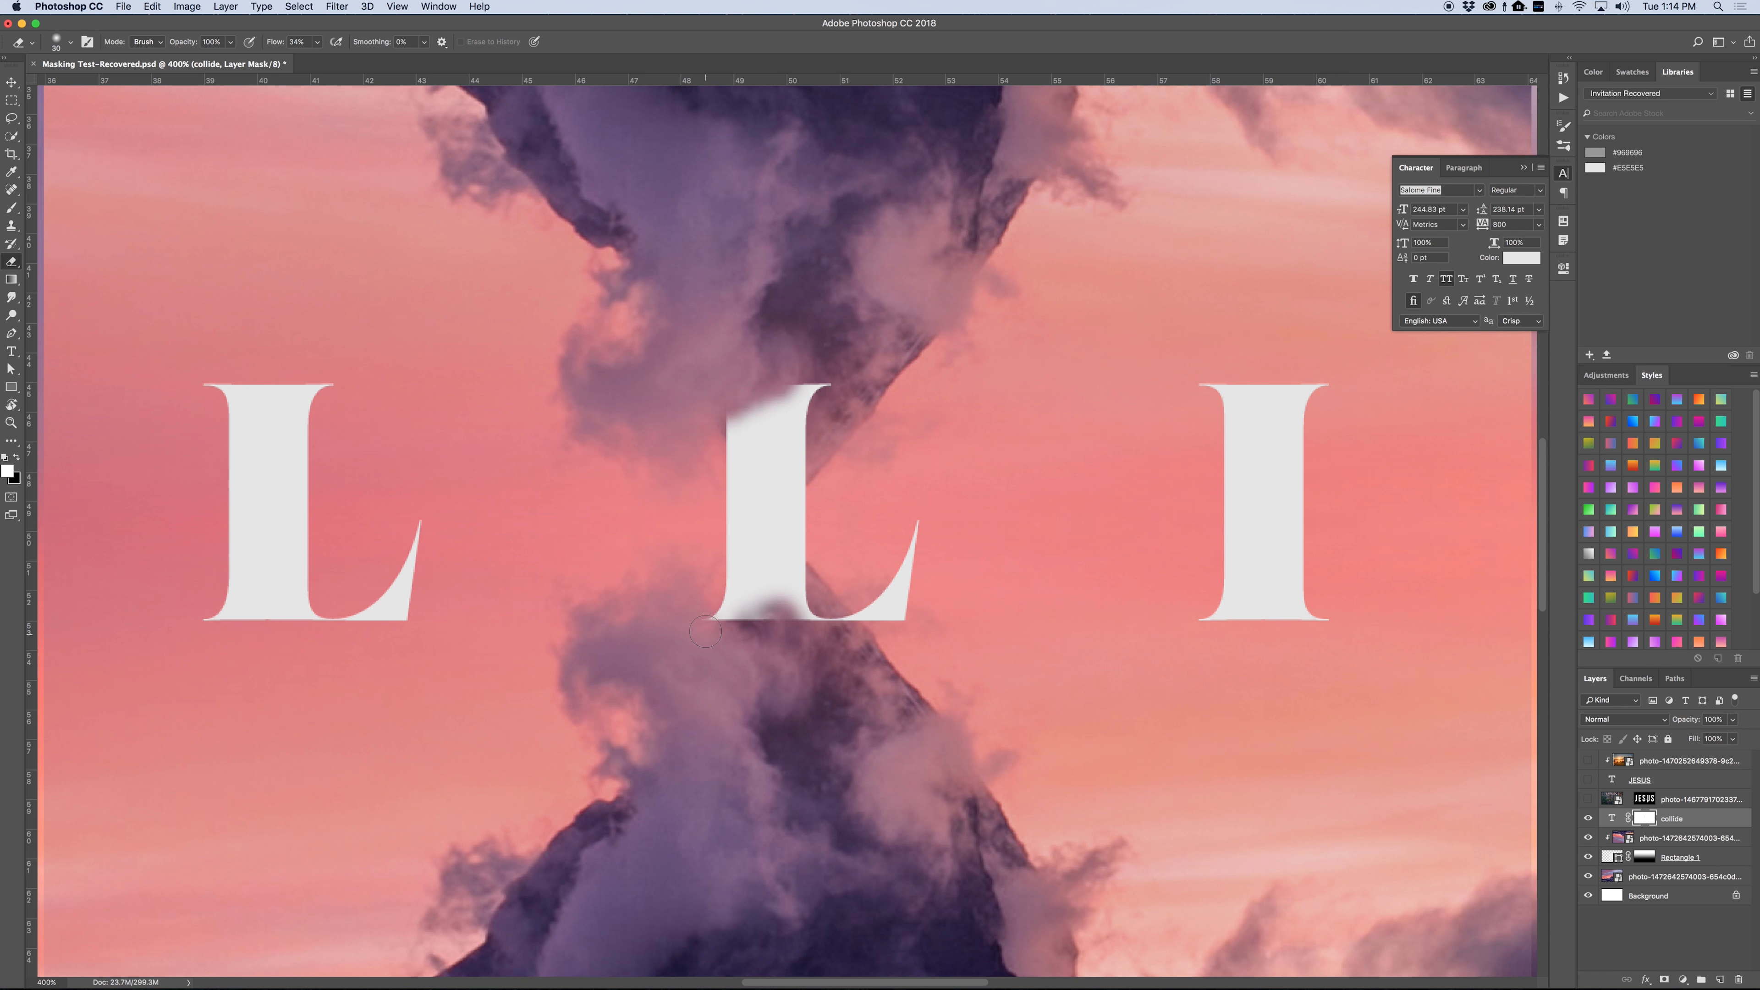
- Mask out parts of the middle L's base and foot so the lower peak and clouds overlap the letter
left_click_drag(705, 631, 771, 628)
left_click_drag(875, 602, 884, 579)
mouse_move(772, 605)
left_mouse_down()
mouse_move(804, 613)
mouse_move(735, 620)
mouse_move(747, 628)
mouse_move(726, 636)
left_mouse_up()
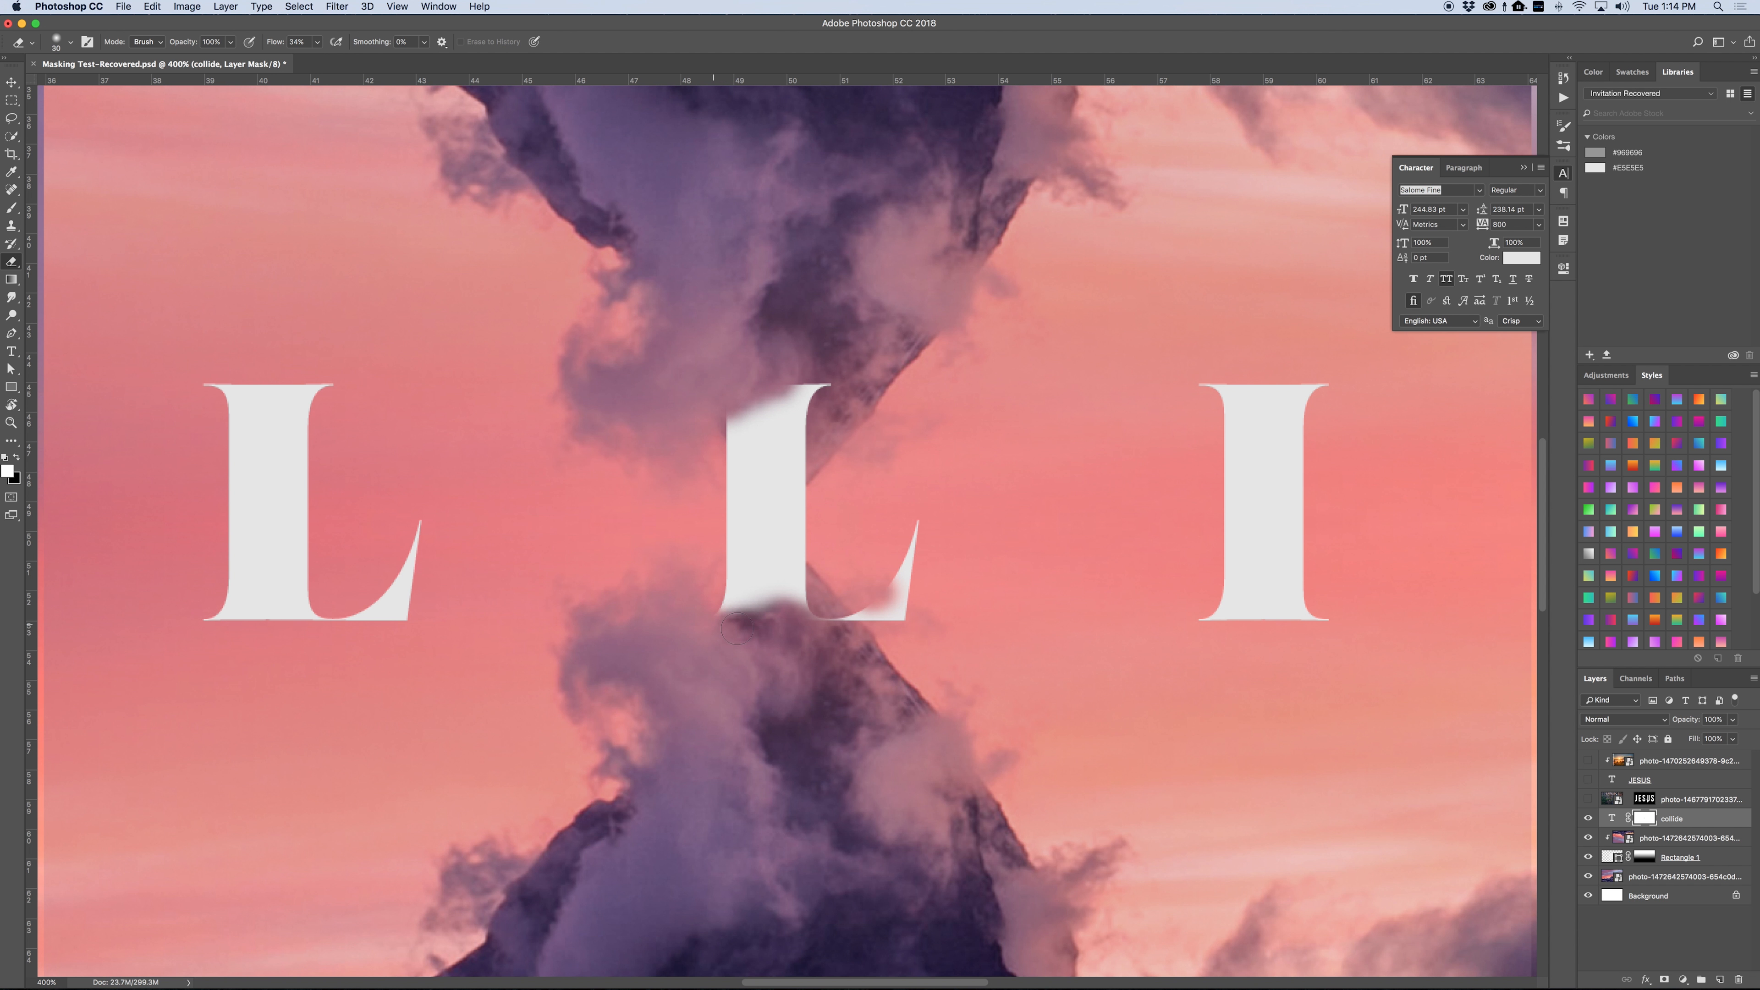
mouse_move(738, 629)
left_mouse_down()
mouse_move(764, 601)
mouse_move(747, 598)
mouse_move(792, 596)
mouse_move(781, 615)
left_mouse_up()
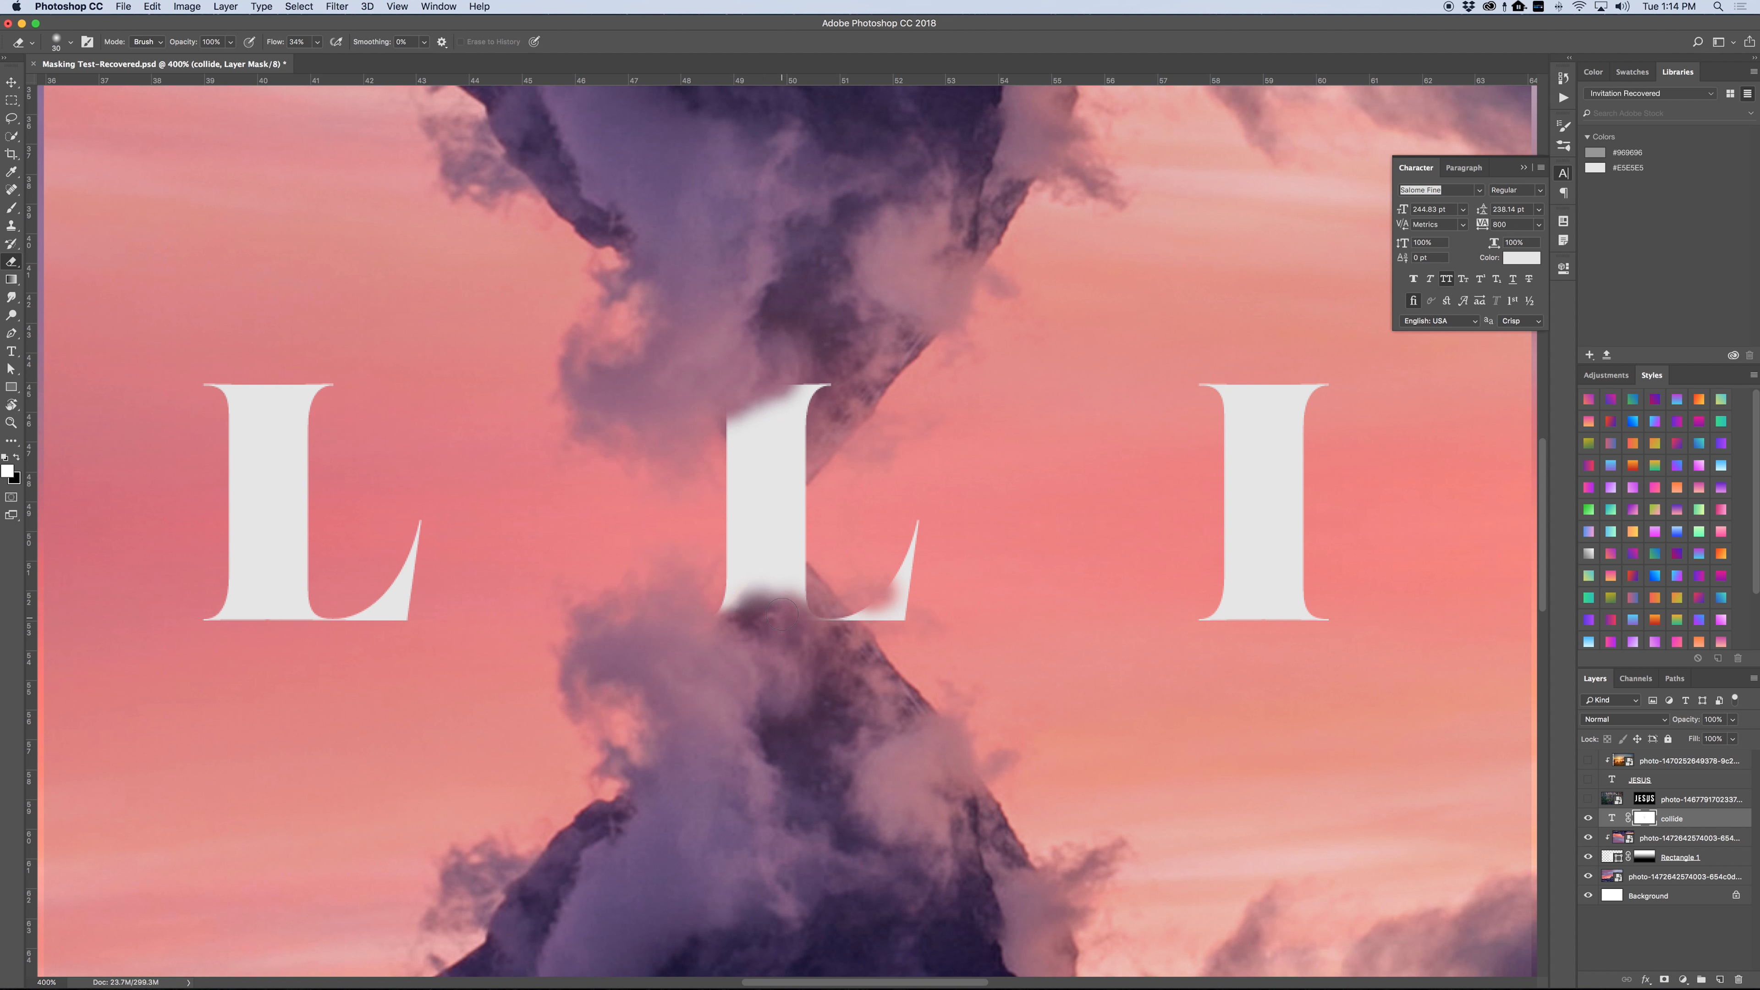
key("super+0")
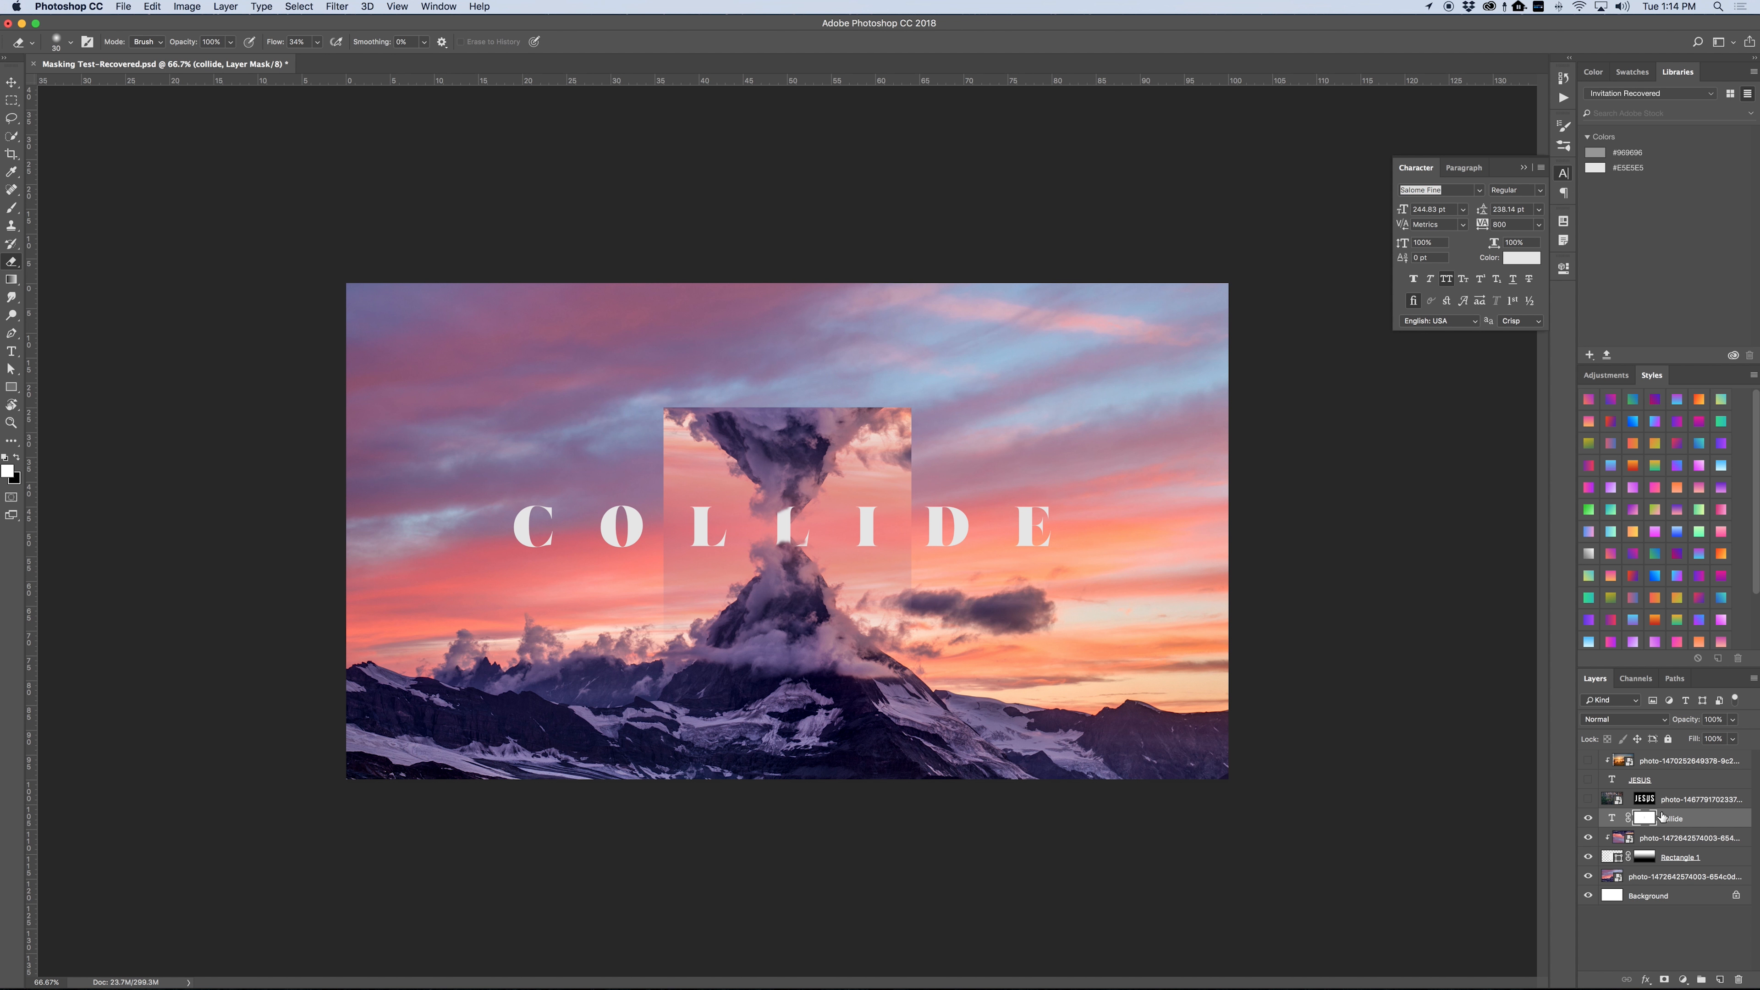
- Add a Curves adjustment layer above all other layers and pull the shadow part of the curve slightly down
left_click(1677, 760)
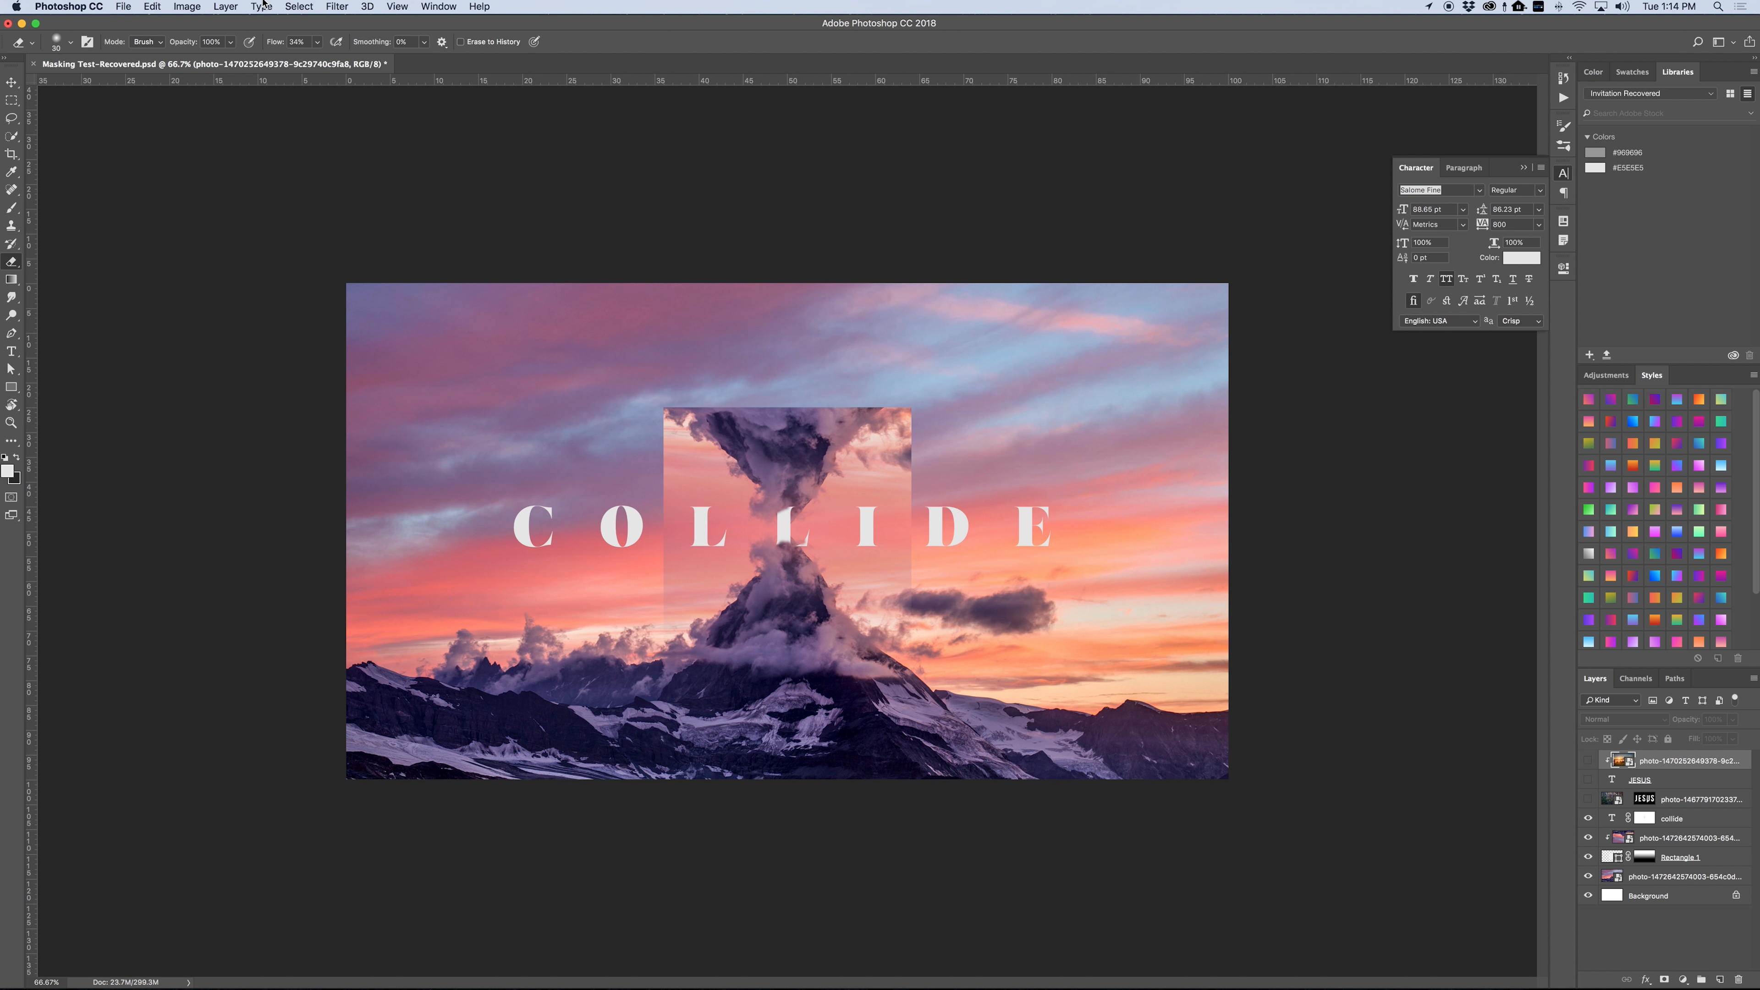
left_click(225, 7)
mouse_move(280, 191)
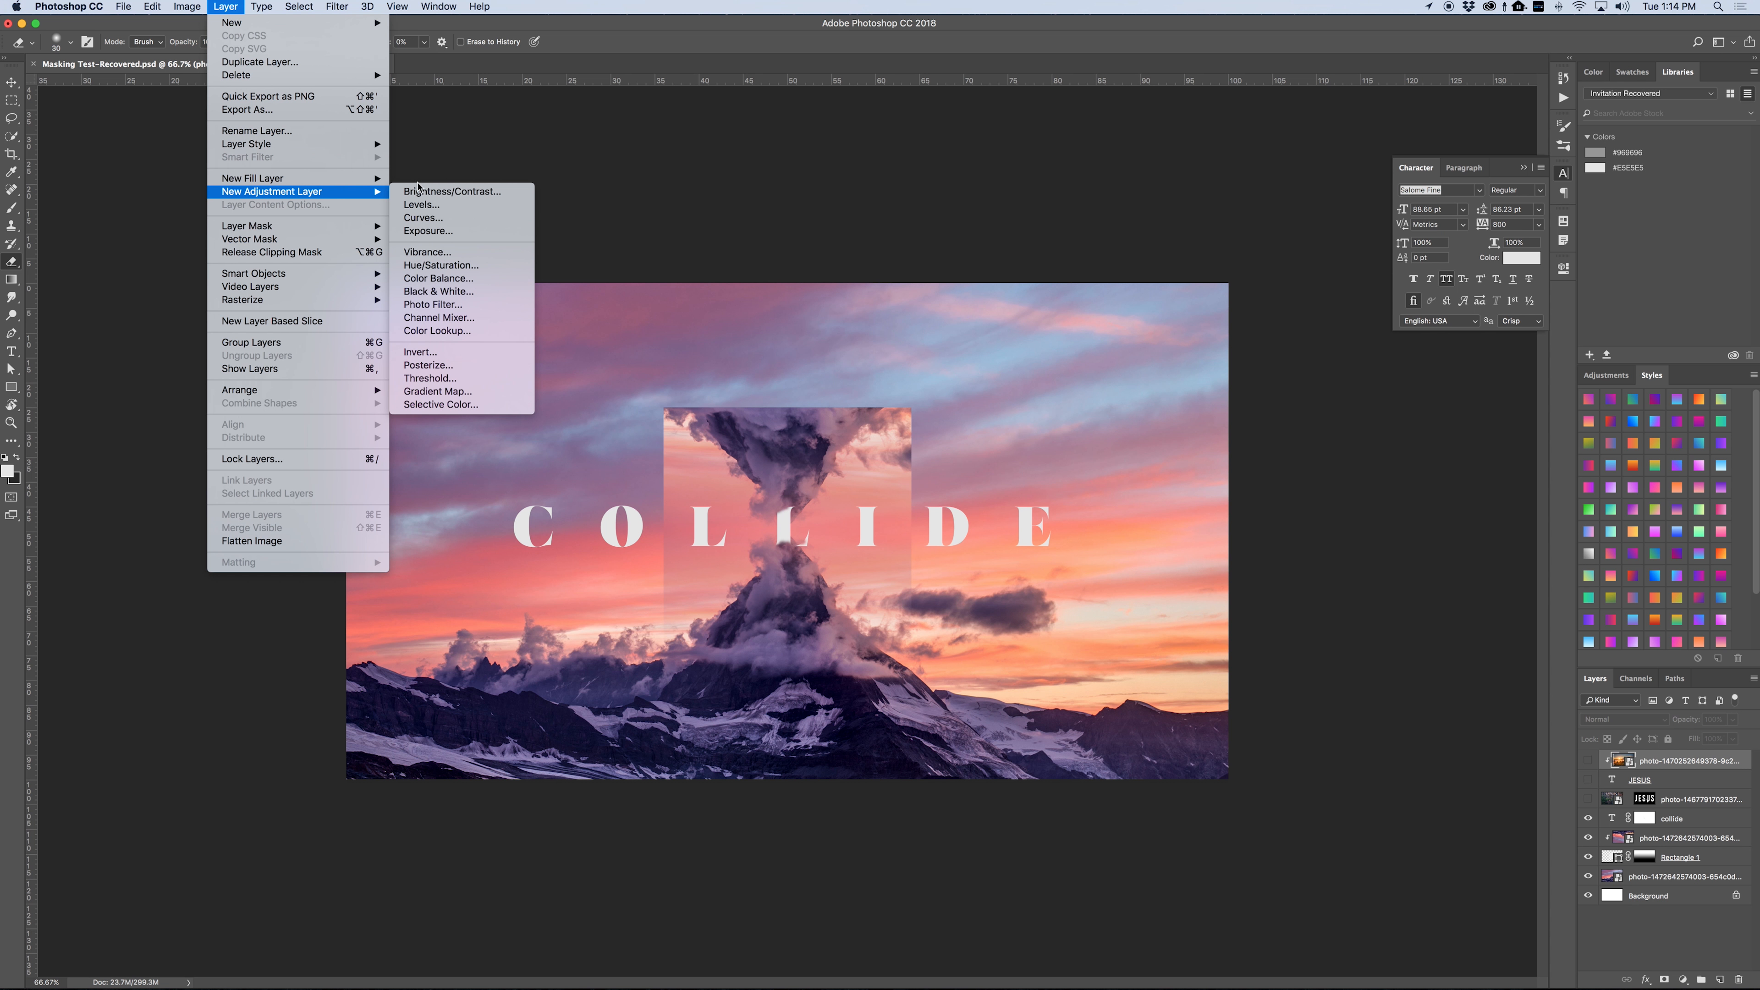
left_click(430, 218)
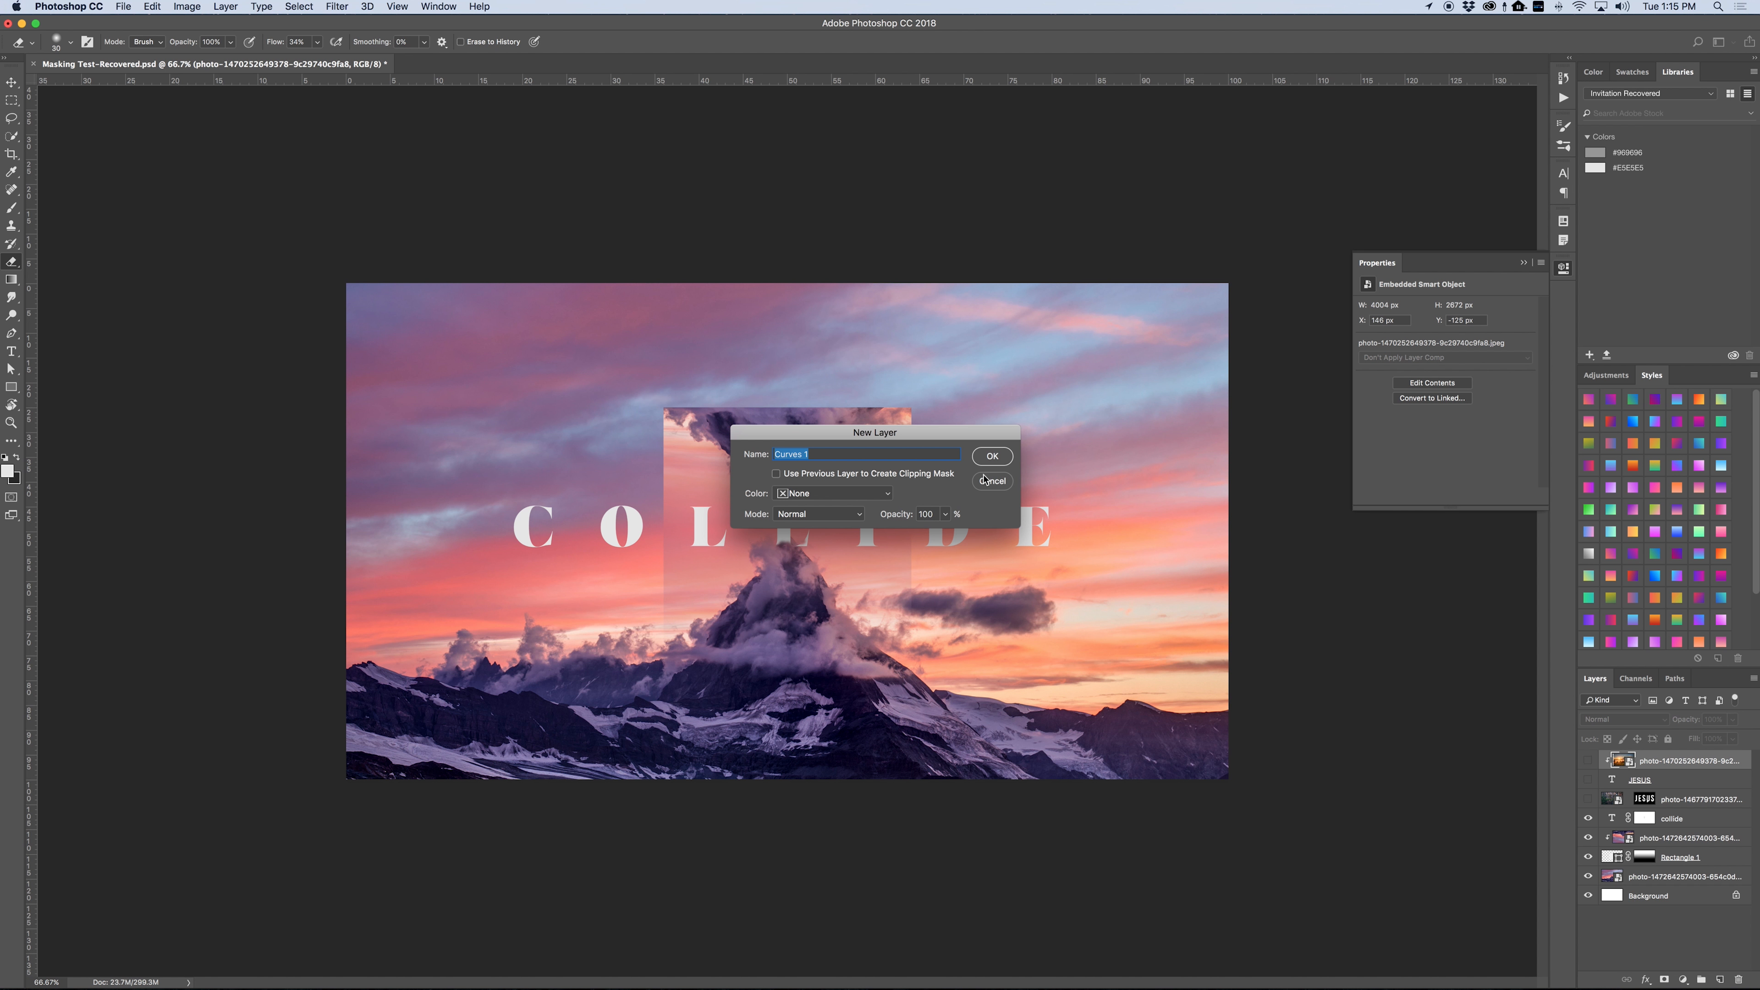
key("Return")
left_click_drag(1430, 431, 1433, 445)
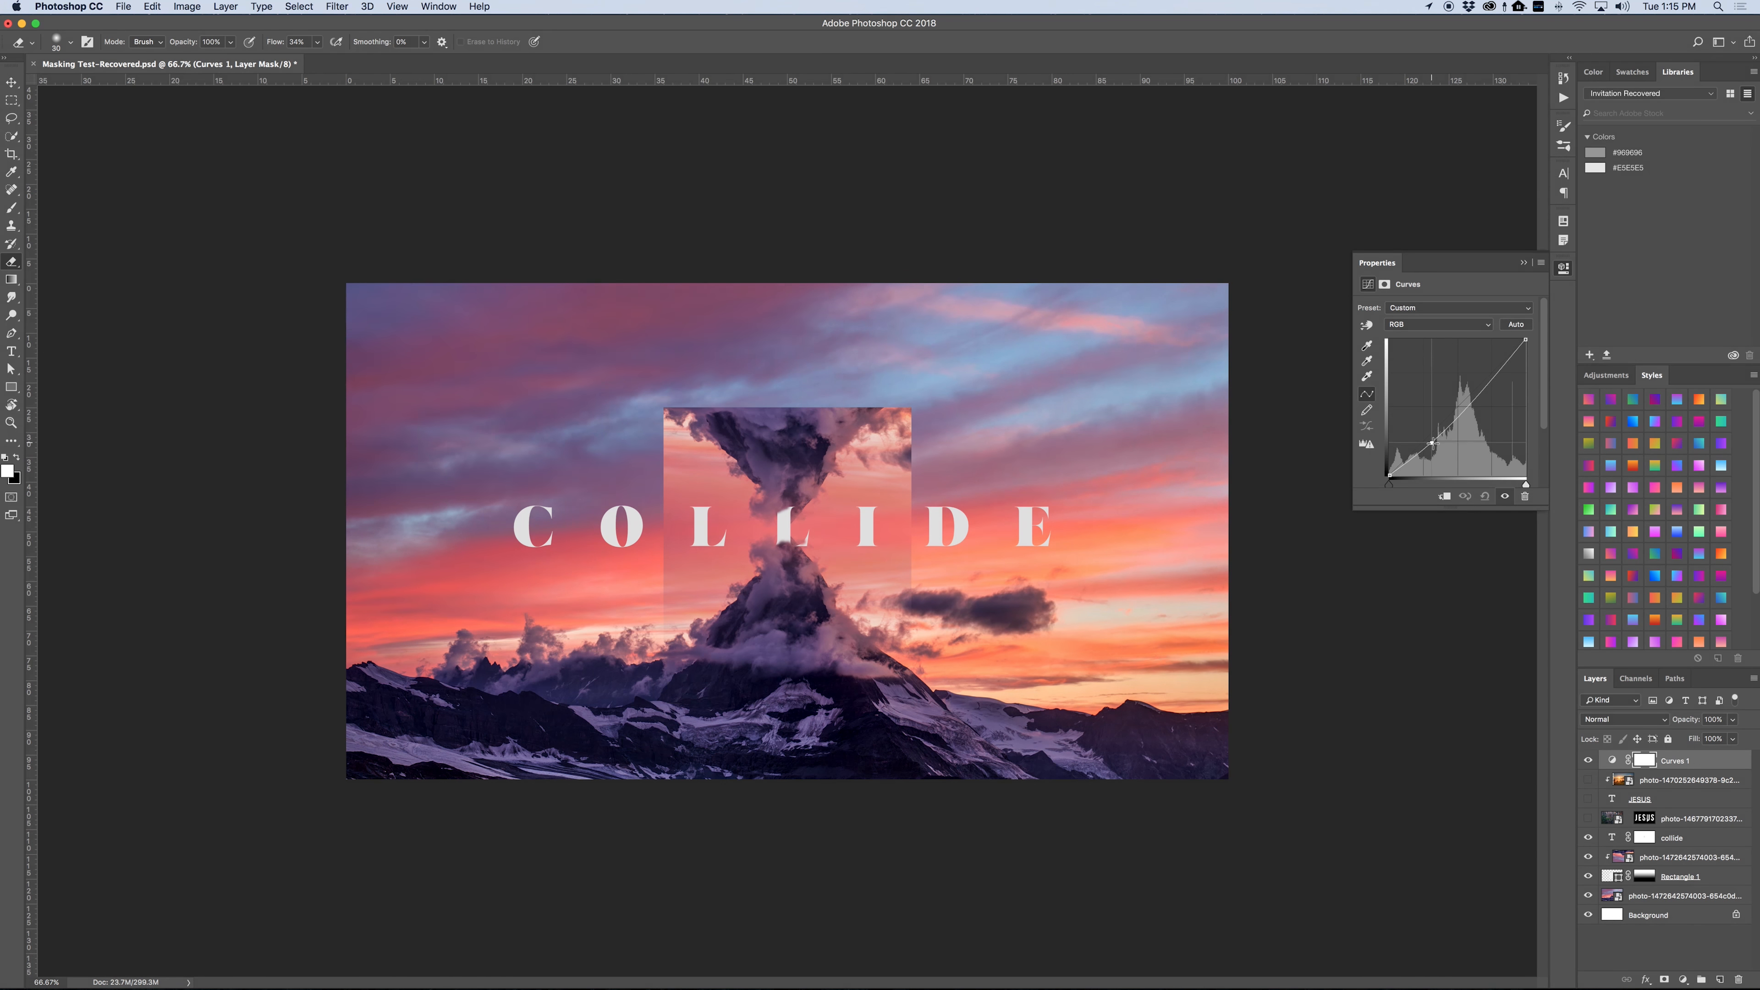
- Lift the highlights of the RGB curve slightly and raise its black point to fade the darkest tones
left_click_drag(1488, 383, 1489, 376)
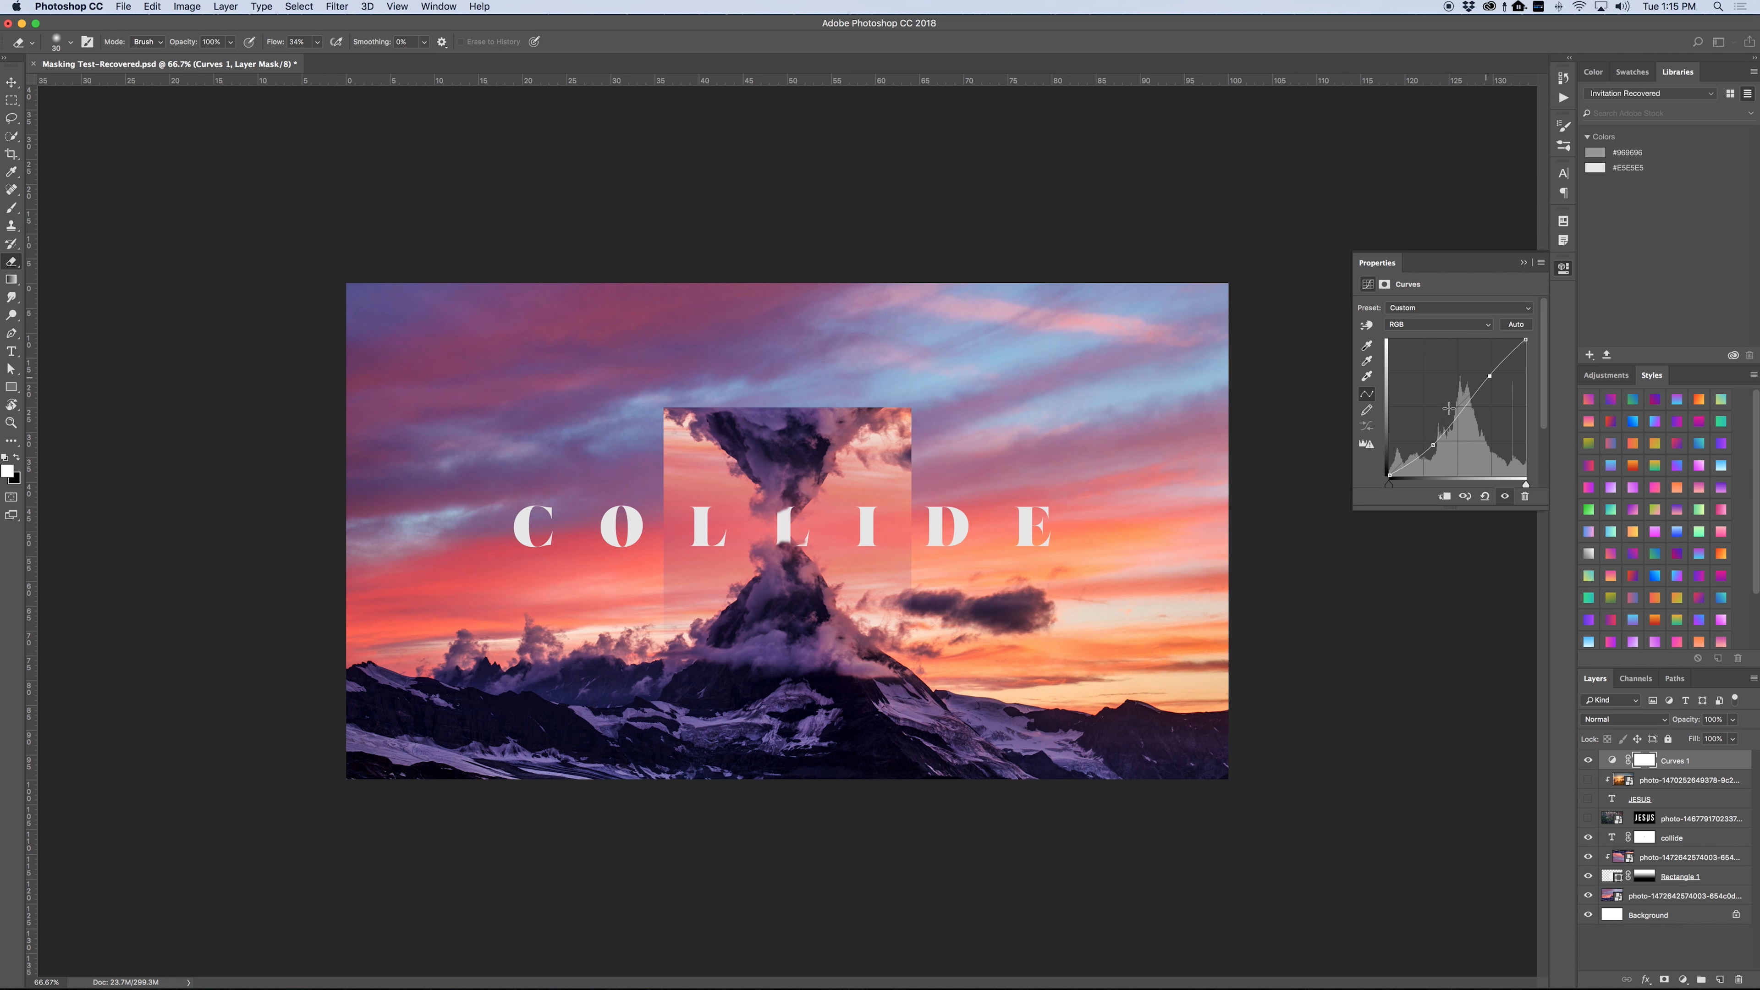
left_click_drag(1391, 475, 1385, 459)
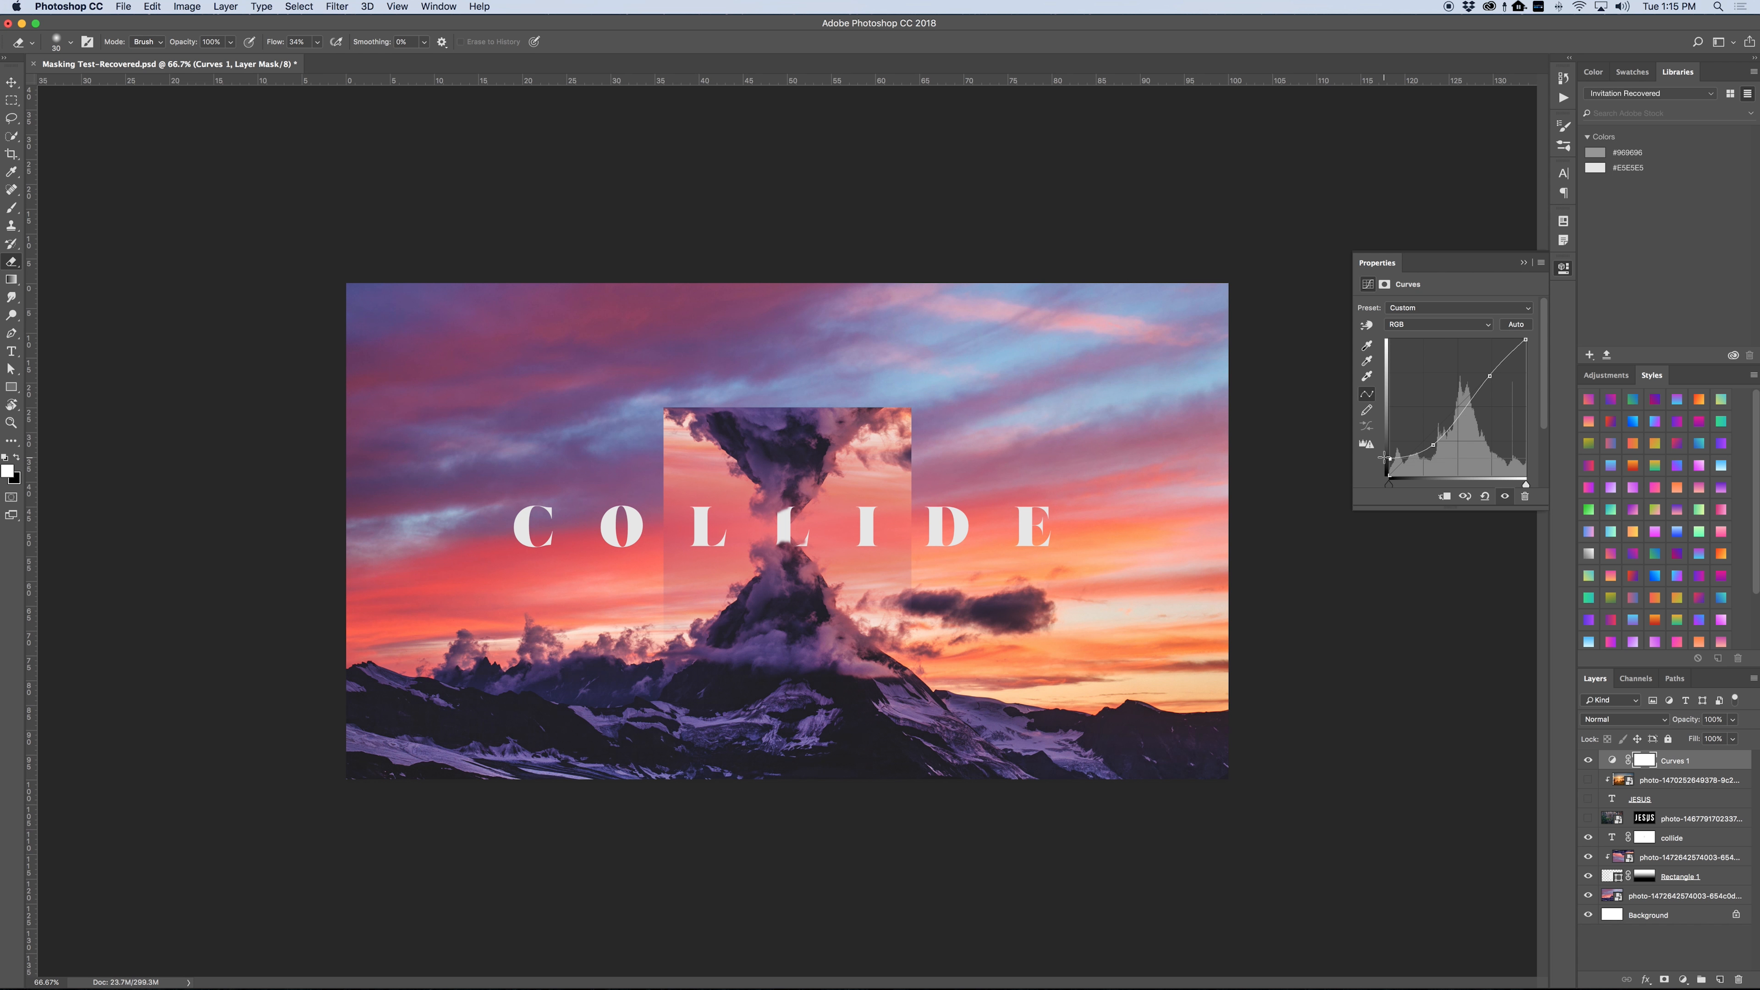
- Raise the Red channel's curve slightly in the shadows and adjust the Blue channel's curve in the highlights and shadows
left_click(1444, 325)
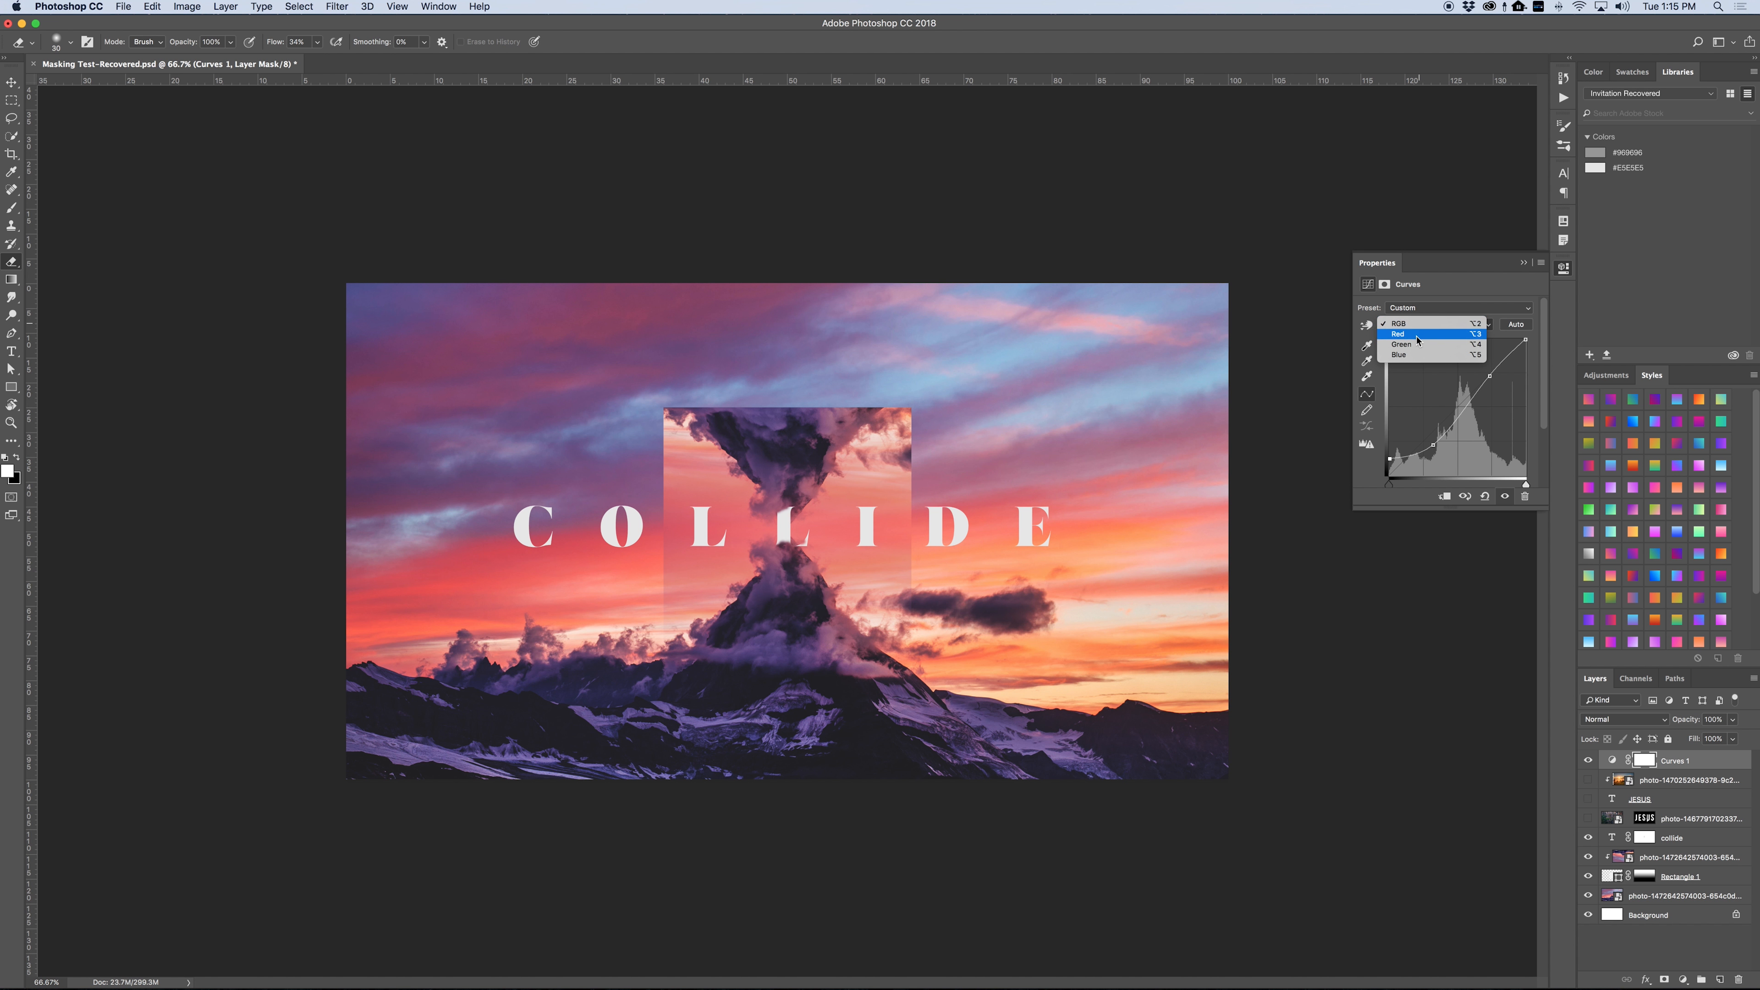
left_click(1413, 324)
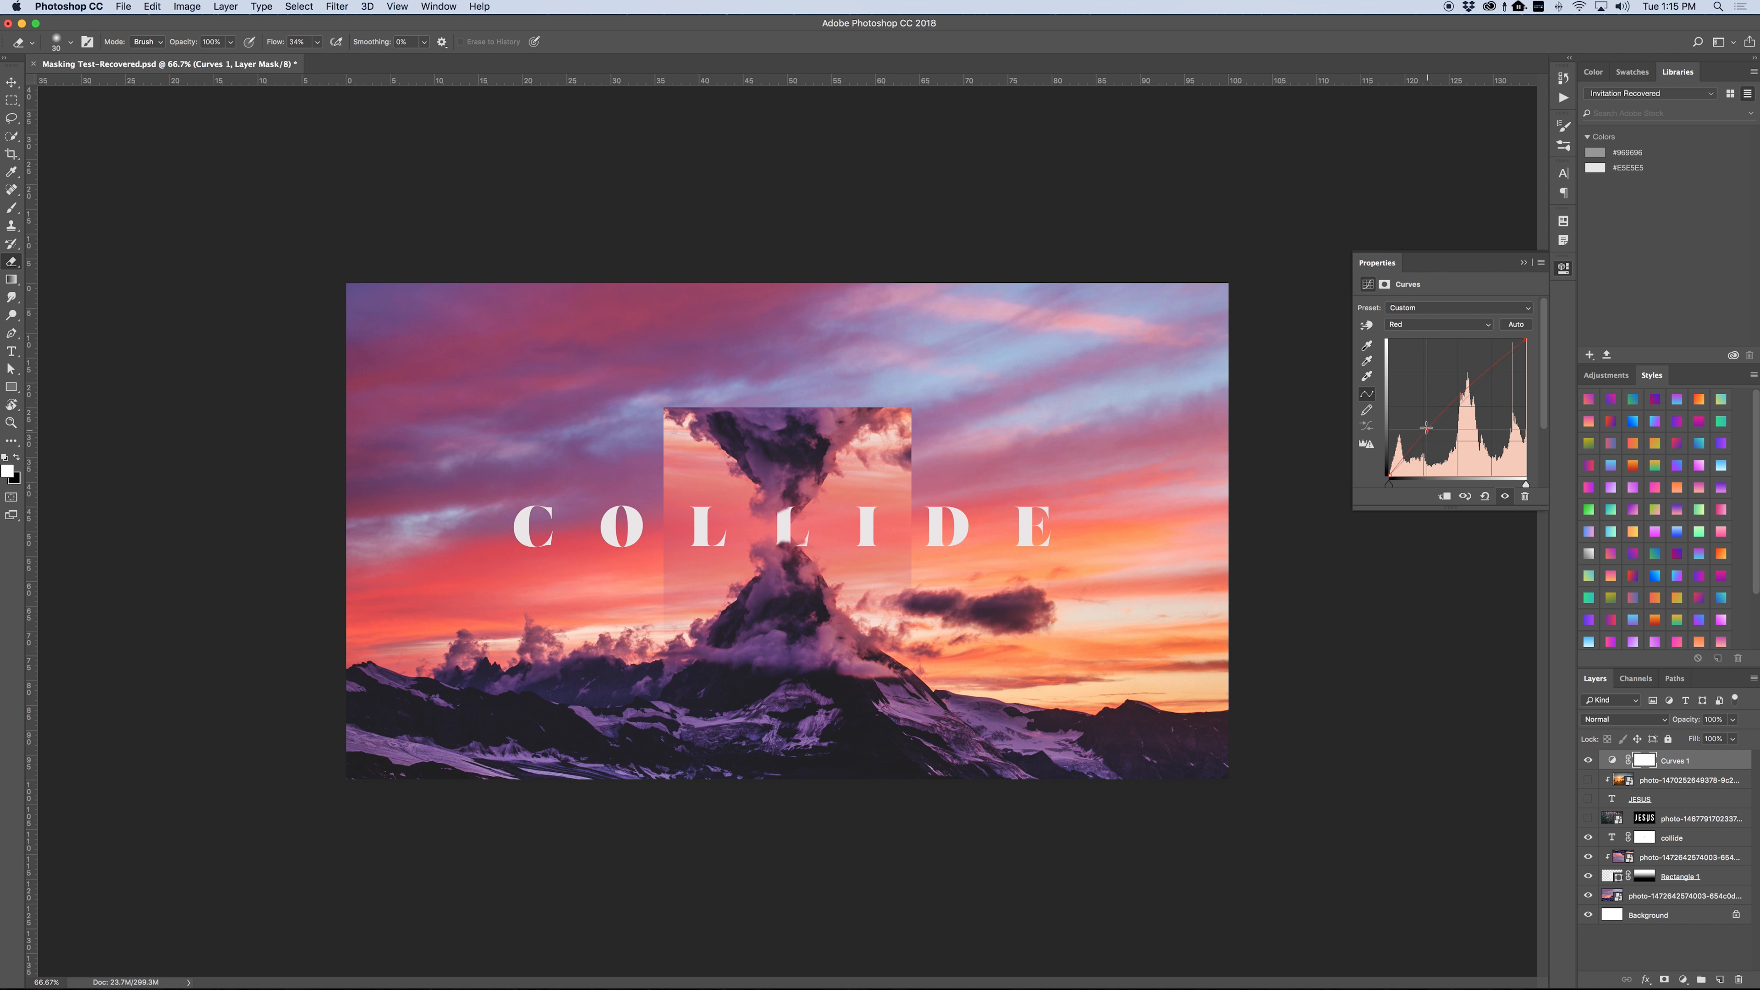
left_click_drag(1426, 427, 1427, 429)
left_click(1417, 327)
left_click(1414, 344)
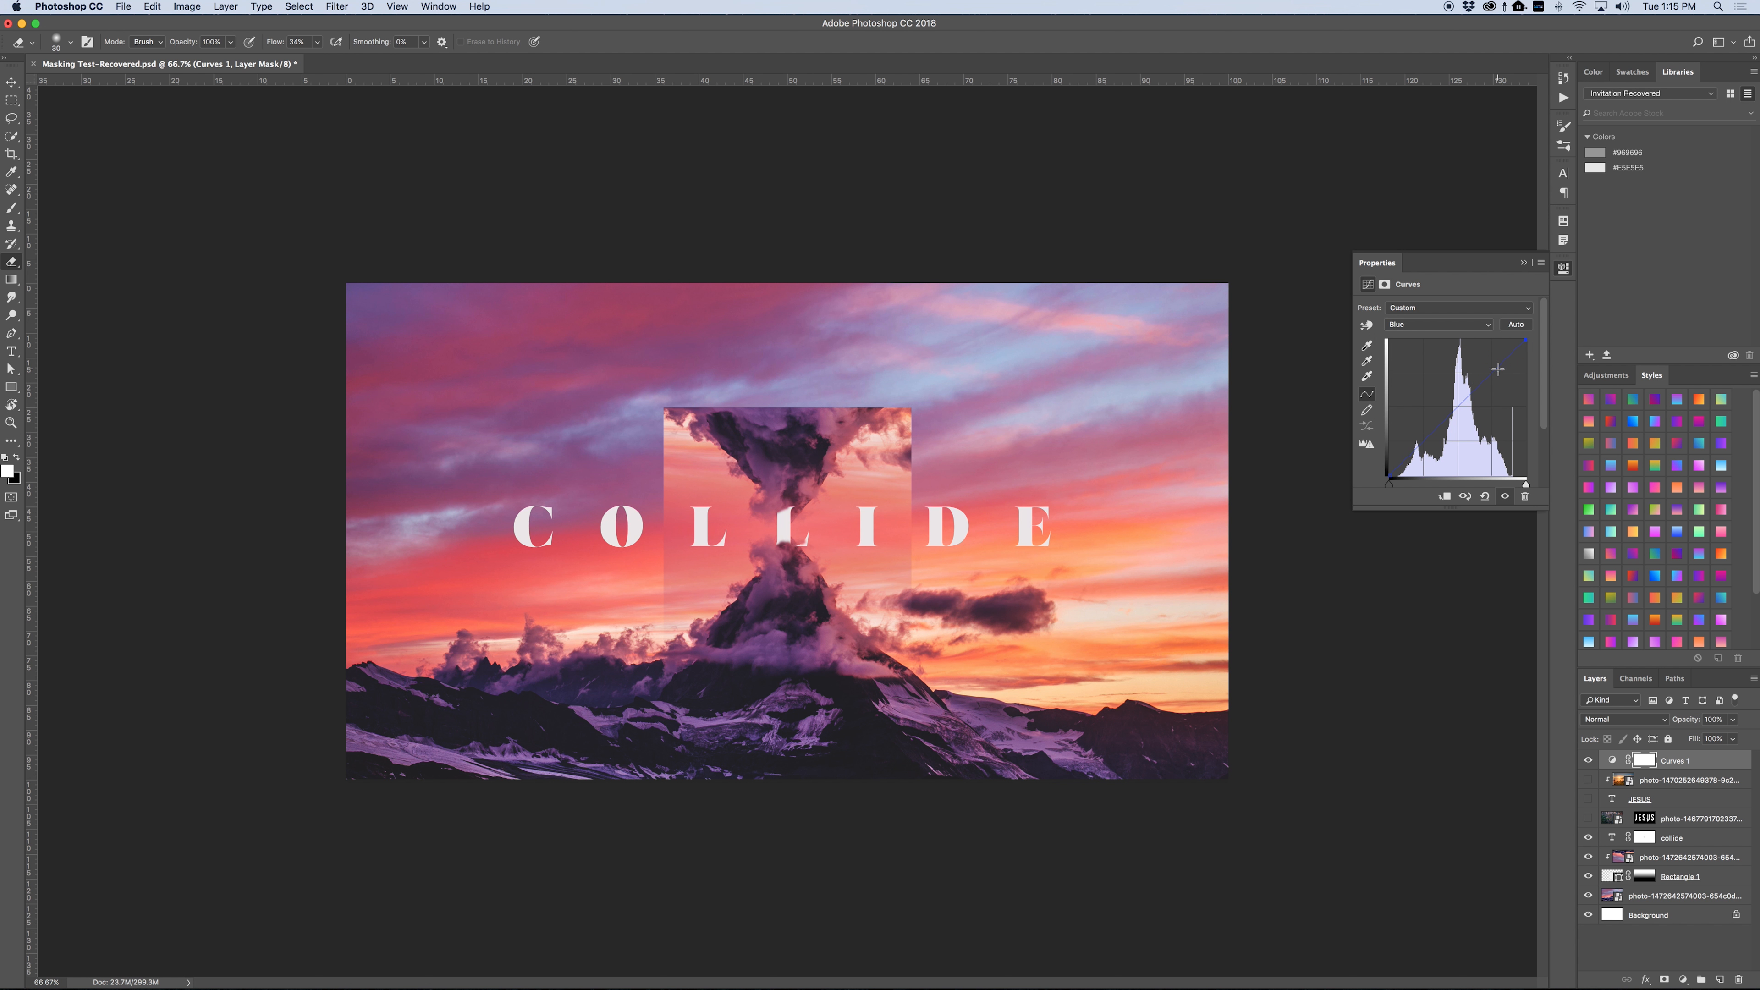
left_click_drag(1490, 365, 1424, 445)
left_click(1684, 762)
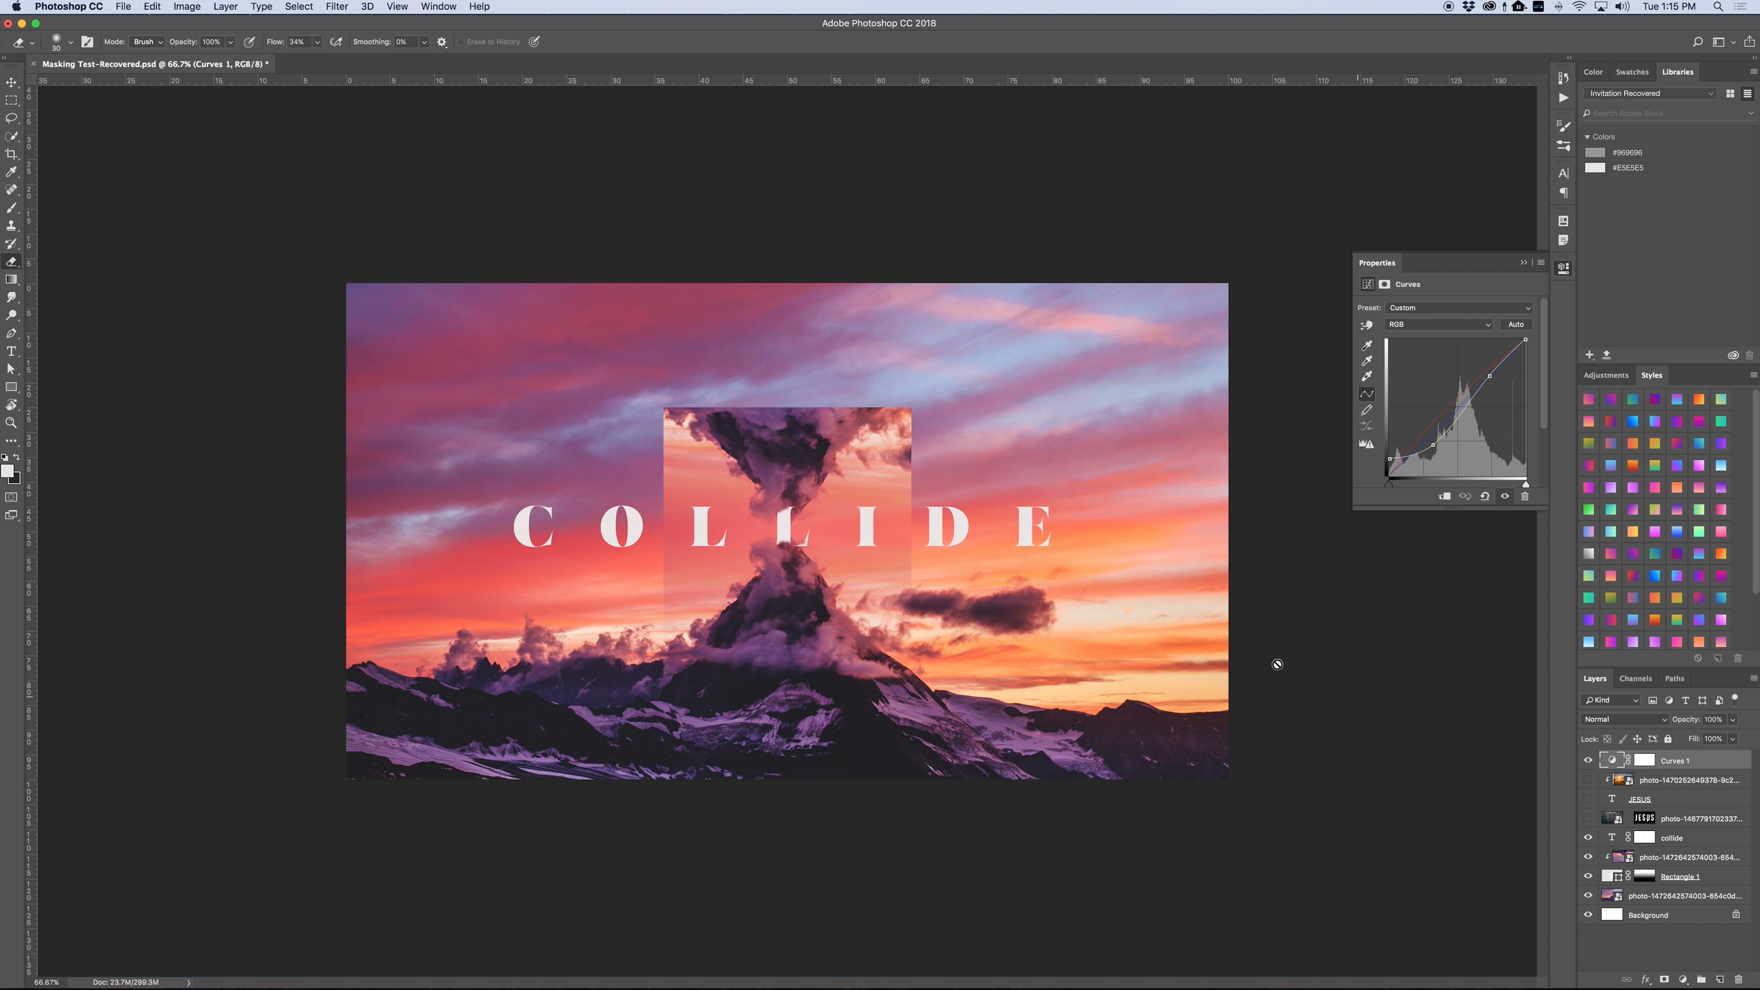